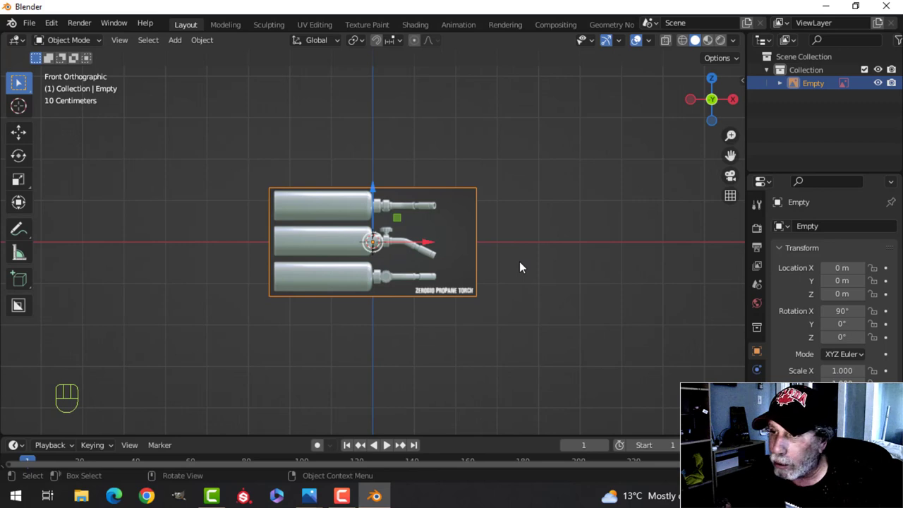
Step: Rotate the propane torch reference image -90° about the Y axis and scale it by a factor of 2
{"action": "scroll", "coordinate": [519, 263], "scroll_direction": "down", "scroll_amount": 1}
{"action": "scroll", "coordinate": [494, 262], "scroll_direction": "up", "scroll_amount": 3}
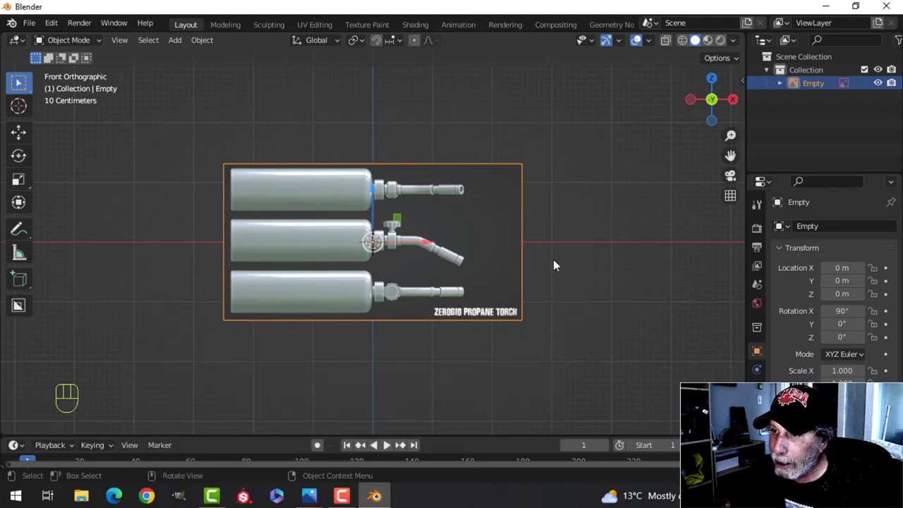
{"action": "type", "text": "r"}
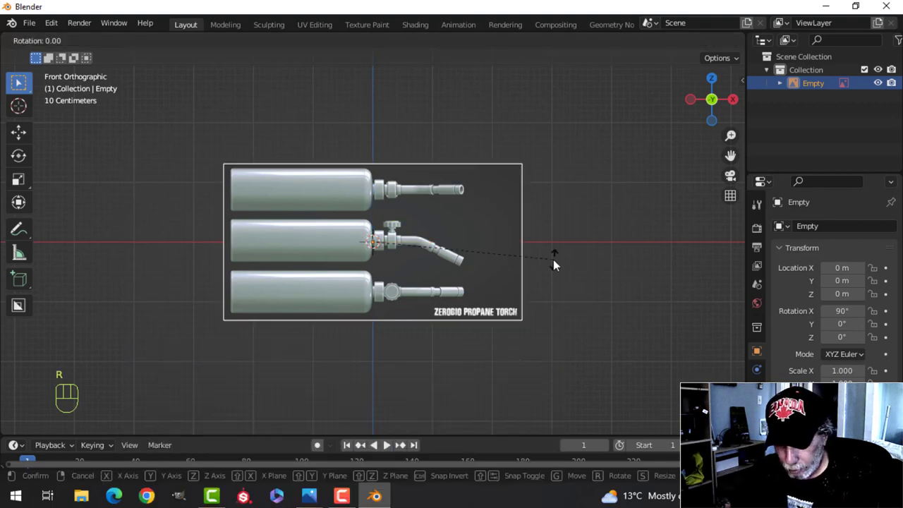
{"action": "type", "text": "y90"}
{"action": "type", "text": "-"}
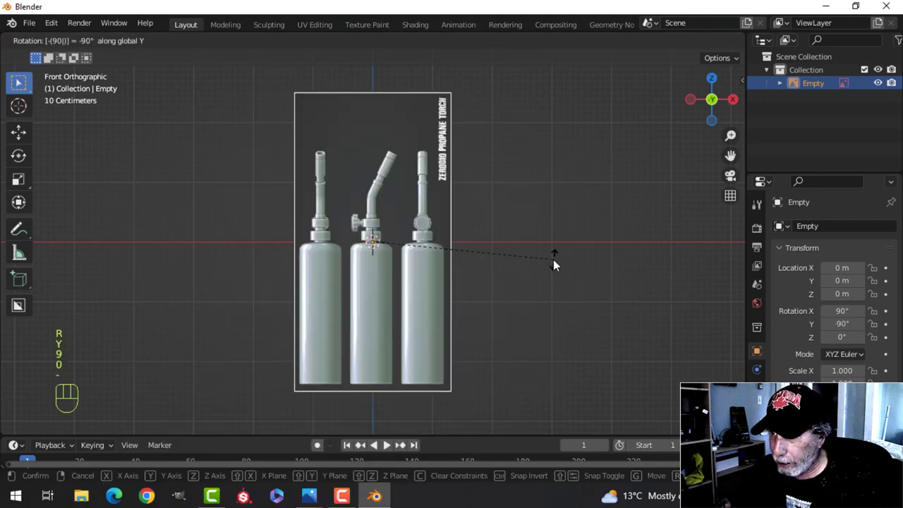
{"action": "left_click", "coordinate": [553, 263]}
{"action": "type", "text": "s"}
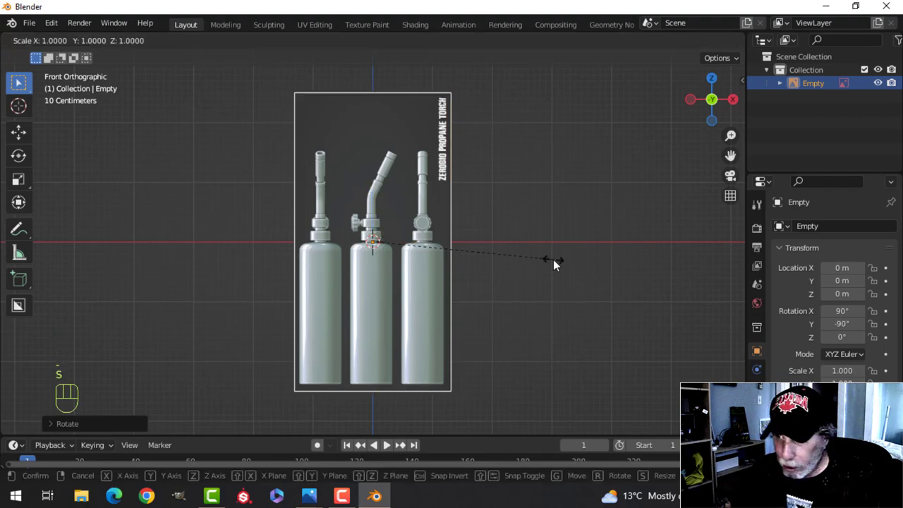
{"action": "type", "text": "2"}
{"action": "left_click", "coordinate": [553, 261]}
Step: Move the reference image up about 4.71 m along Z so the bottle bases sit at the world origin's height
{"action": "scroll", "coordinate": [553, 260], "scroll_direction": "down", "scroll_amount": 1}
{"action": "middle_click_drag", "start_coordinate": [553, 260], "coordinate": [547, 190], "text": "shift"}
{"action": "scroll", "coordinate": [509, 203], "scroll_direction": "up", "scroll_amount": 2}
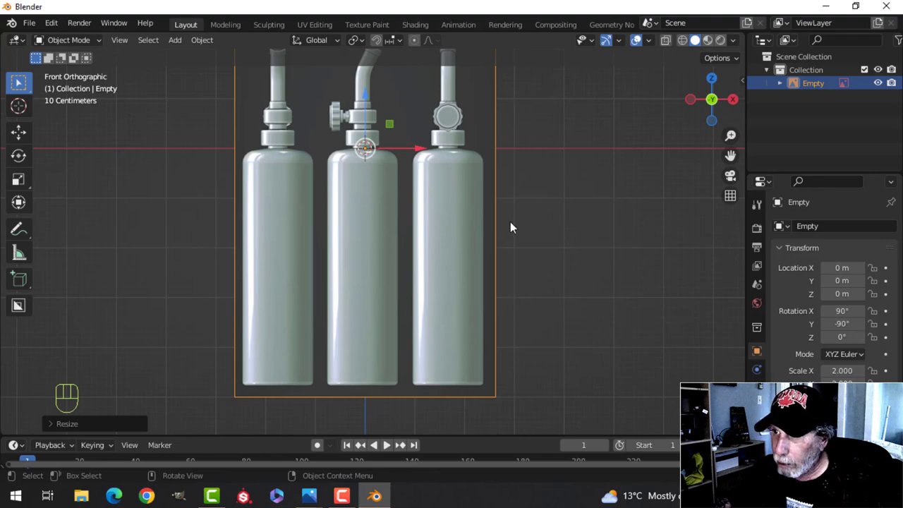
{"action": "key", "text": "g"}
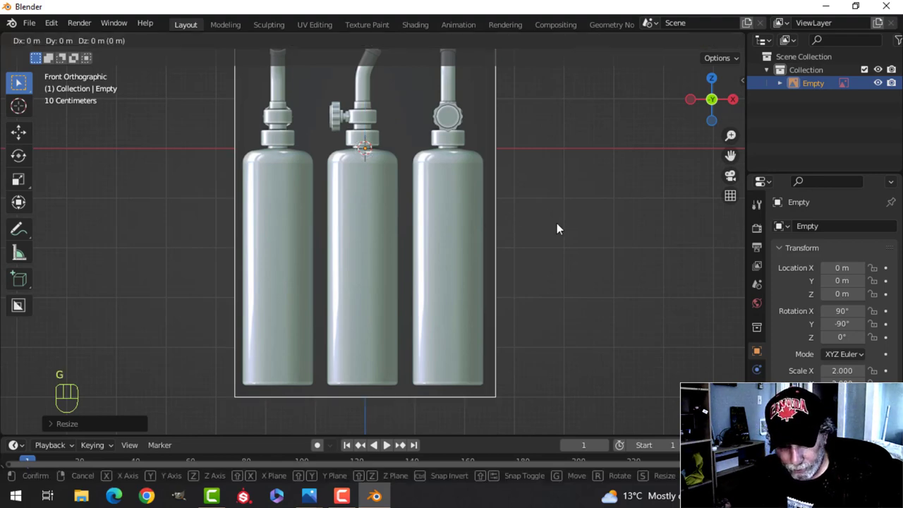
{"action": "key", "text": "z"}
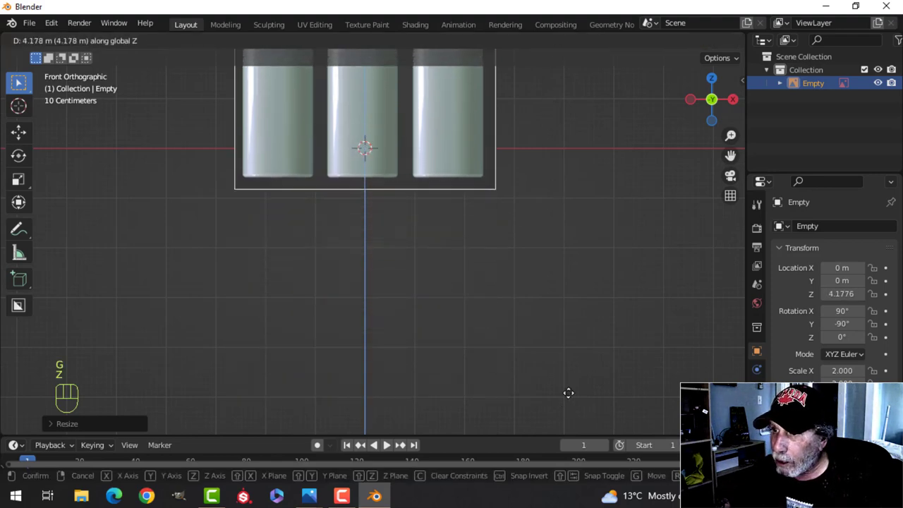
{"action": "left_click", "coordinate": [578, 372]}
{"action": "scroll", "coordinate": [482, 202], "scroll_direction": "up", "scroll_amount": 3}
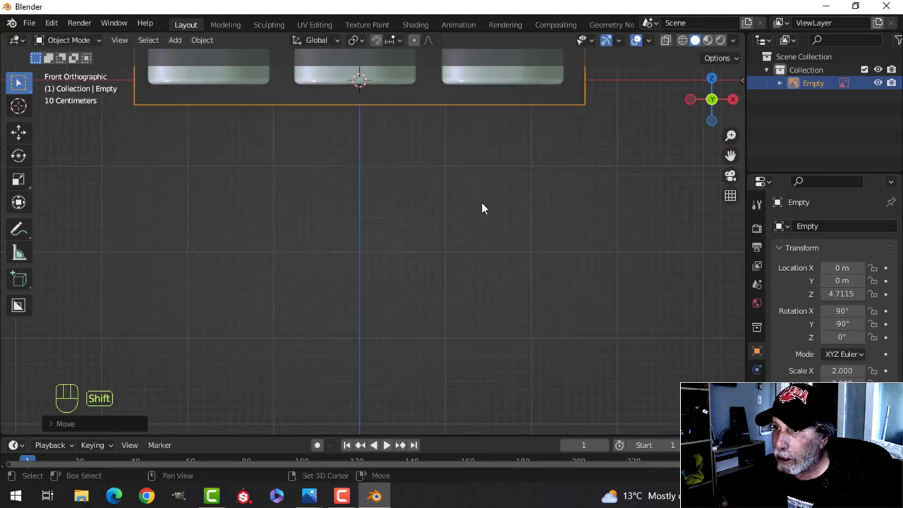
{"action": "middle_click_drag", "start_coordinate": [482, 202], "coordinate": [489, 356], "text": "shift"}
{"action": "scroll", "coordinate": [503, 346], "scroll_direction": "up", "scroll_amount": 2}
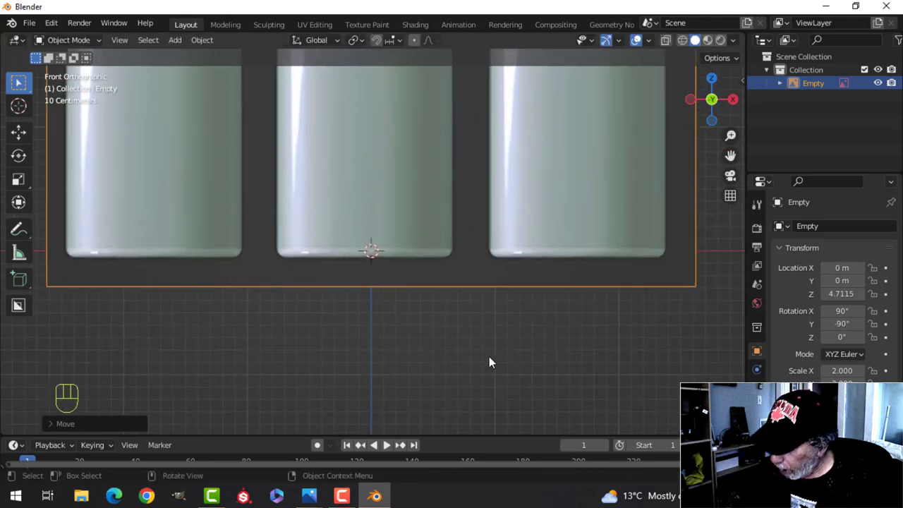
Step: In the right side view, move the reference image back about 5.35 m along Y, and return to the front view
{"action": "key", "text": "KP_3"}
{"action": "scroll", "coordinate": [465, 248], "scroll_direction": "down", "scroll_amount": 3}
{"action": "middle_click_drag", "start_coordinate": [463, 245], "coordinate": [477, 362], "text": "shift"}
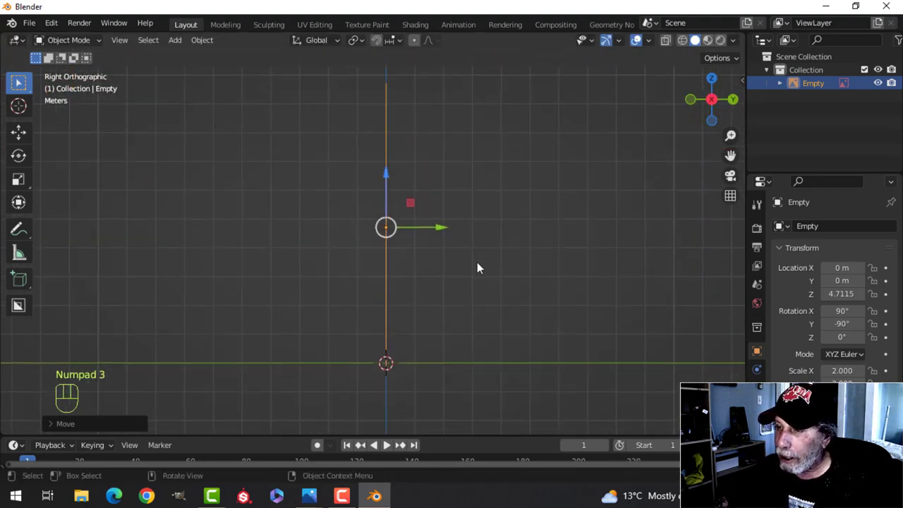
{"action": "left_click_drag", "start_coordinate": [454, 227], "coordinate": [602, 225]}
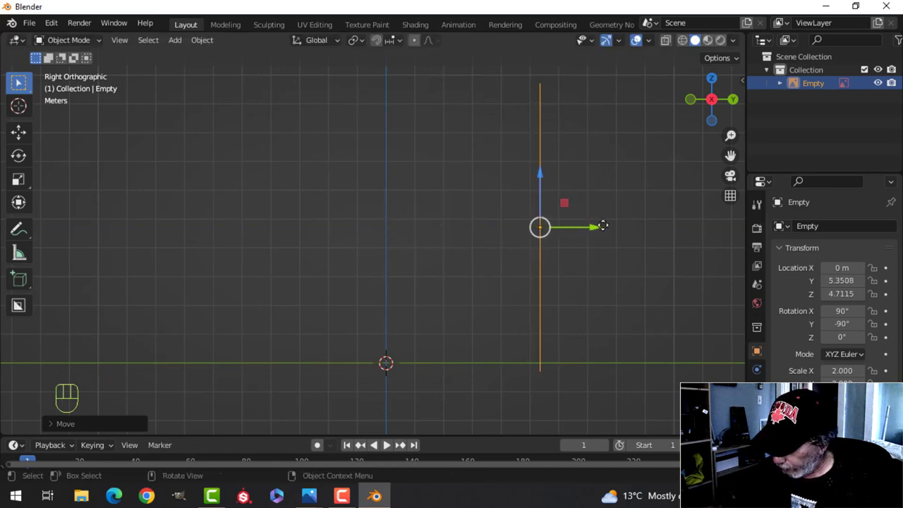
{"action": "key", "text": "KP_1"}
{"action": "scroll", "coordinate": [603, 225], "scroll_direction": "up", "scroll_amount": 5}
{"action": "scroll", "coordinate": [599, 229], "scroll_direction": "down", "scroll_amount": 2}
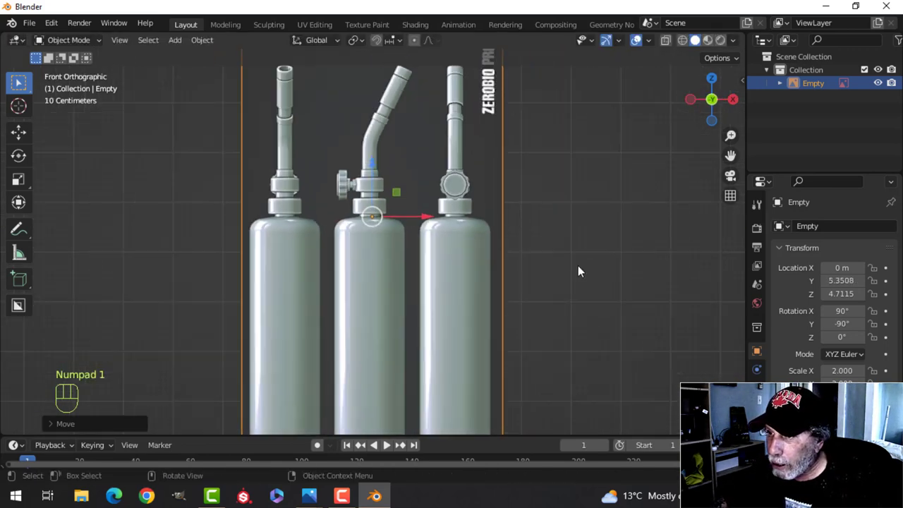
Step: Activate the Move tool and add a mesh cylinder with 24 vertices at the base of the middle bottle
{"action": "middle_click_drag", "start_coordinate": [578, 269], "coordinate": [575, 156], "text": "shift"}
{"action": "scroll", "coordinate": [566, 185], "scroll_direction": "up", "scroll_amount": 1}
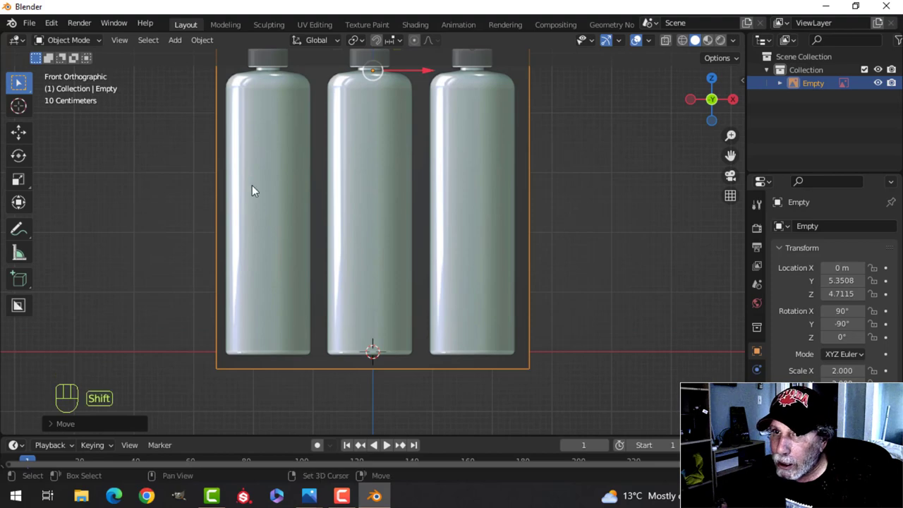
{"action": "left_click", "coordinate": [28, 131]}
{"action": "middle_click_drag", "start_coordinate": [520, 237], "coordinate": [506, 195], "text": "shift"}
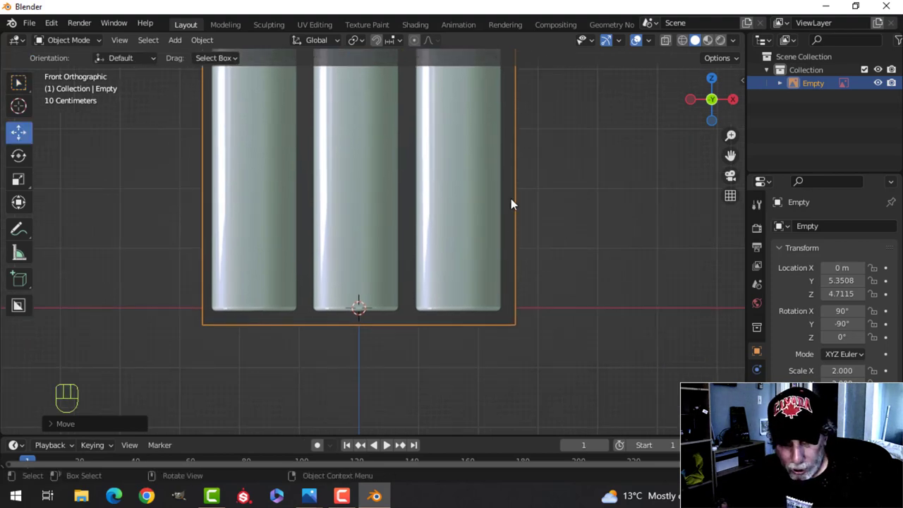
{"action": "key", "text": "shift+a"}
{"action": "mouse_move", "coordinate": [502, 194]}
{"action": "mouse_move", "coordinate": [480, 54]}
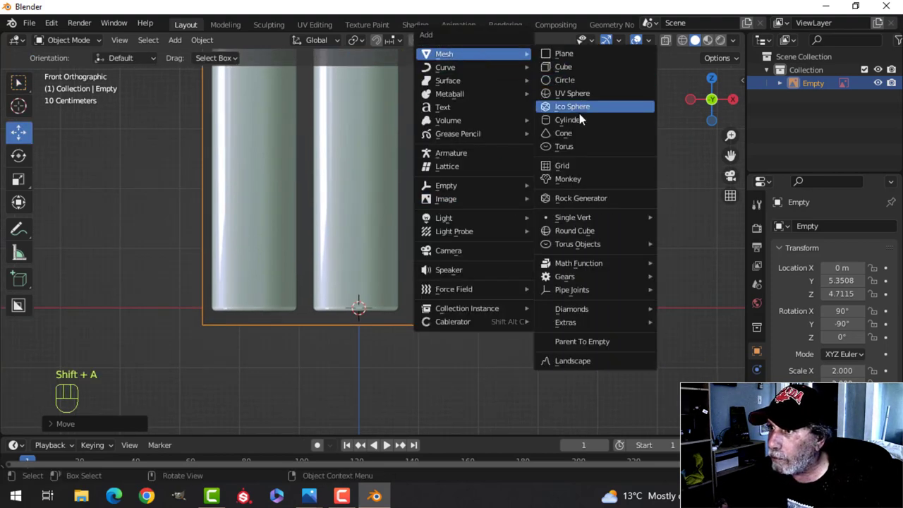
{"action": "left_click", "coordinate": [574, 120]}
{"action": "left_click", "coordinate": [93, 426]}
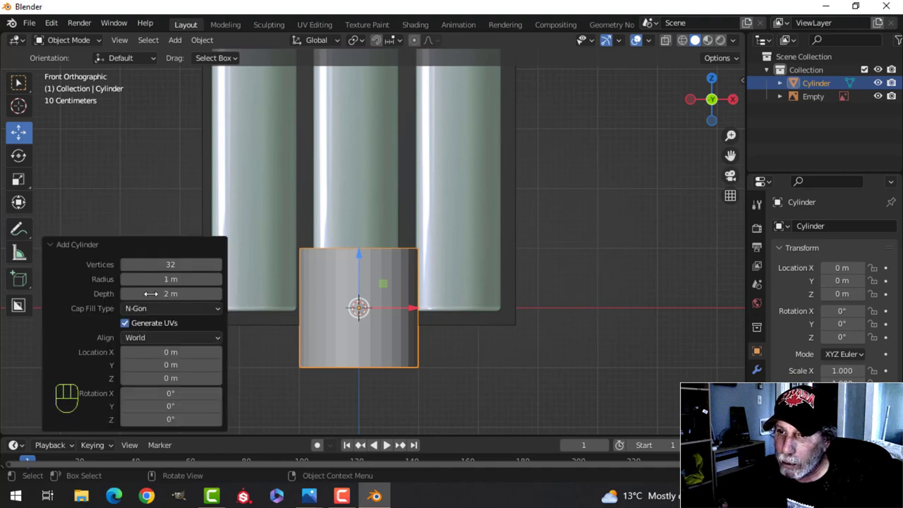
{"action": "type", "text": "24"}
{"action": "key", "text": "Return"}
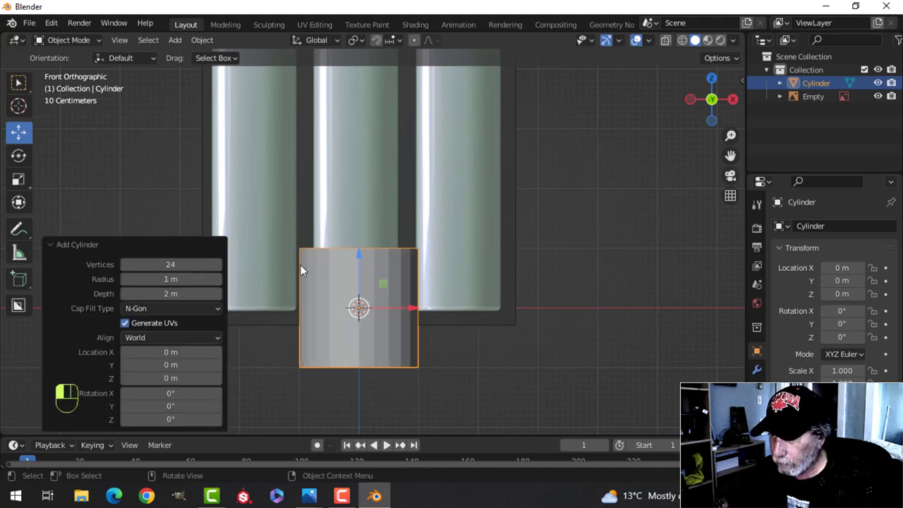
Step: Switch to wireframe shading and scale the cylinder's mesh in Edit Mode by about 0.69 to roughly match the bottle's width
{"action": "scroll", "coordinate": [497, 246], "scroll_direction": "down", "scroll_amount": 2}
{"action": "key", "text": "Tab"}
{"action": "scroll", "coordinate": [506, 246], "scroll_direction": "up", "scroll_amount": 3}
{"action": "key", "text": "z"}
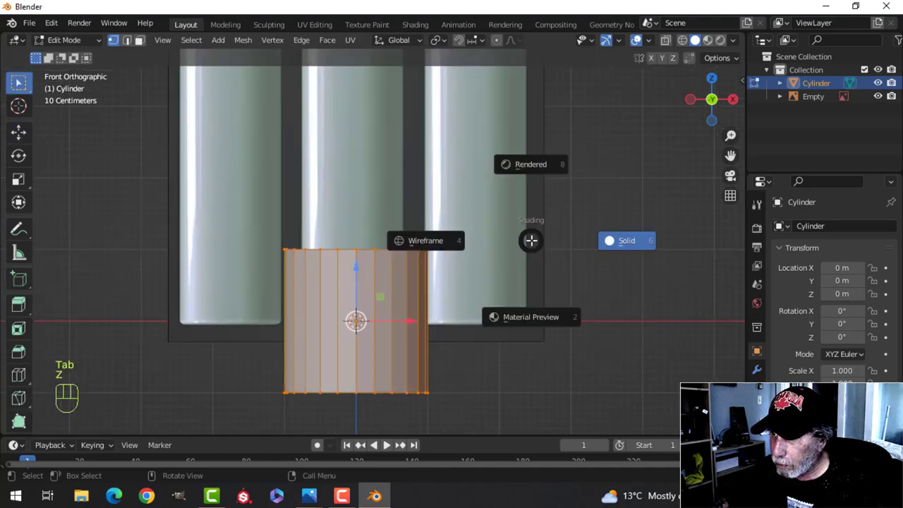
{"action": "left_click", "coordinate": [430, 242]}
{"action": "key", "text": "s"}
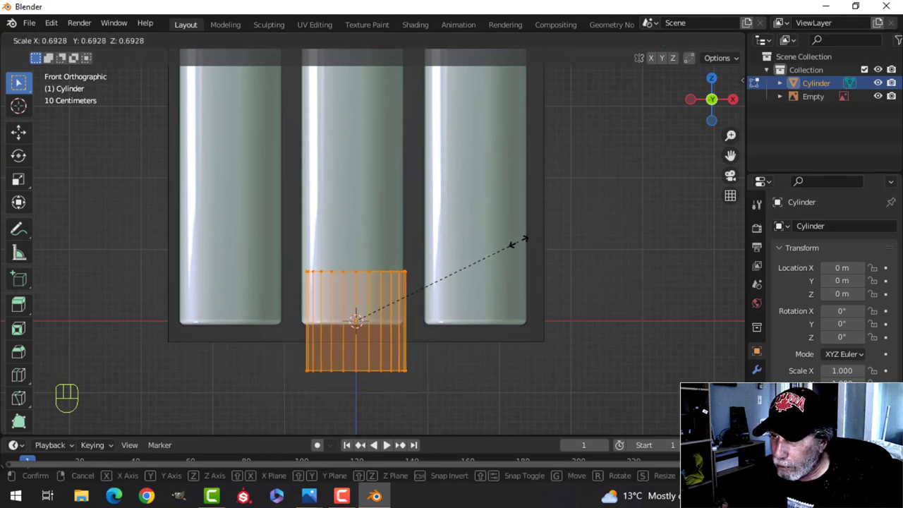
{"action": "left_click", "coordinate": [501, 242]}
Step: Move the reference image about 0.05 m along X to centre its middle bottle on the cylinder
{"action": "key", "text": "Tab"}
{"action": "left_click", "coordinate": [506, 240]}
{"action": "scroll", "coordinate": [501, 249], "scroll_direction": "up", "scroll_amount": 2}
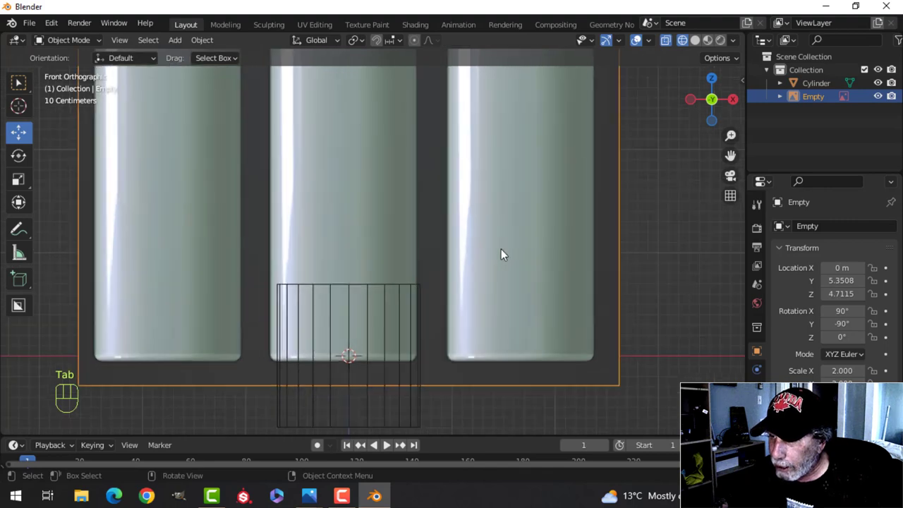
{"action": "key", "text": "g"}
{"action": "key", "text": "x"}
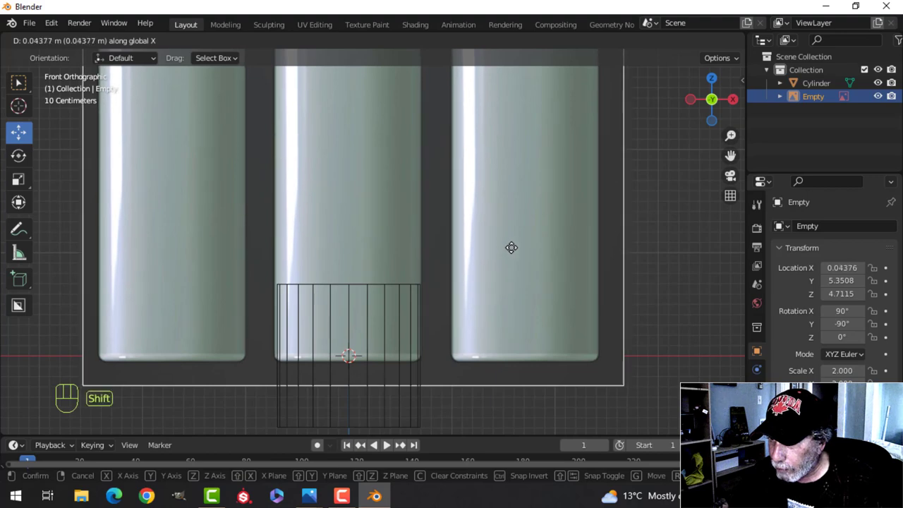
{"action": "left_click", "coordinate": [519, 247]}
Step: Scale the cylinder's whole mesh slightly to the middle bottle's width and raise it about 0.66 m along Z onto the bottle's base
{"action": "left_click", "coordinate": [362, 299]}
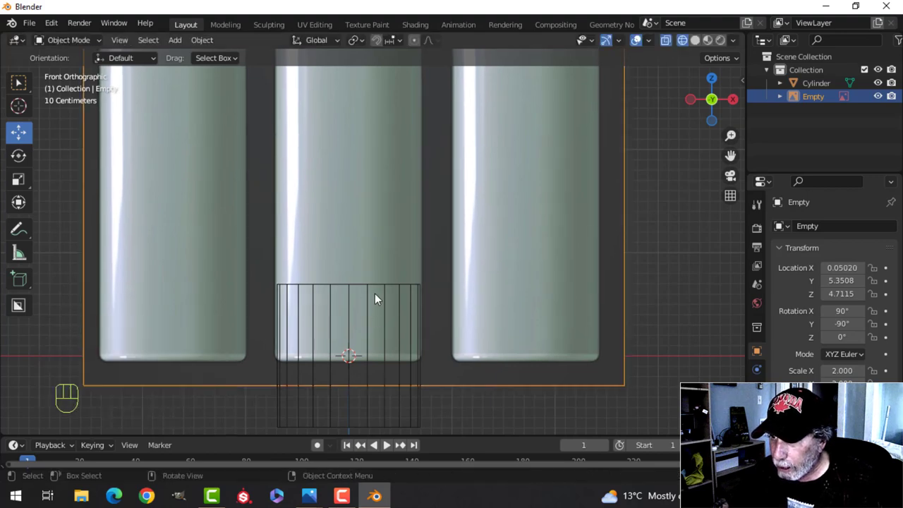
{"action": "left_click", "coordinate": [364, 285]}
{"action": "key", "text": "Tab"}
{"action": "key", "text": "a"}
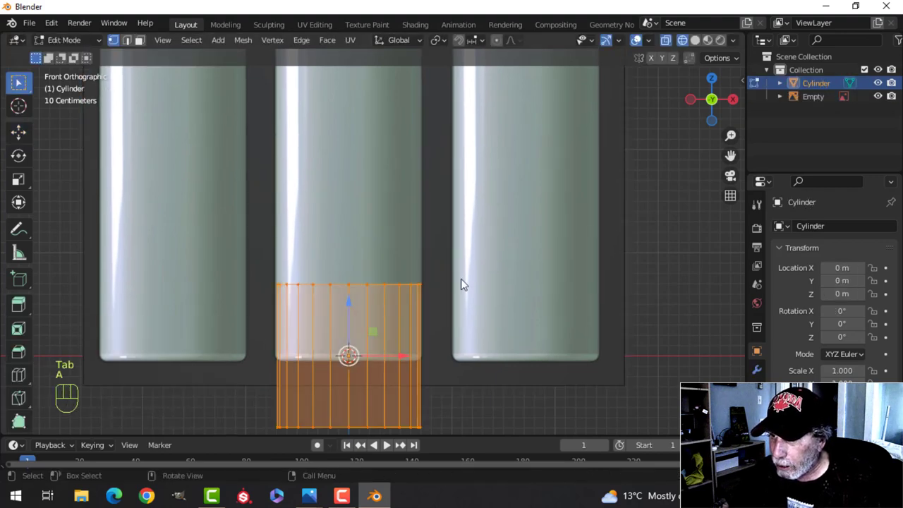
{"action": "key", "text": "s"}
{"action": "left_click", "coordinate": [463, 277]}
{"action": "left_click_drag", "start_coordinate": [348, 302], "coordinate": [348, 232]}
{"action": "left_click", "coordinate": [348, 232]}
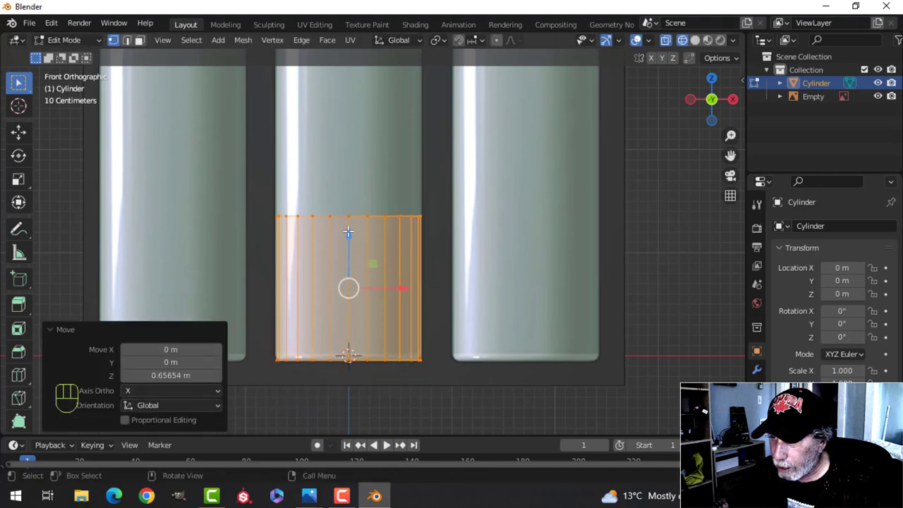
Step: Select the cylinder's top vertices and raise them about 3.32 m along Z to the middle bottle's shoulder
{"action": "key", "text": "alt+a"}
{"action": "left_click_drag", "start_coordinate": [254, 187], "coordinate": [457, 235]}
{"action": "scroll", "coordinate": [457, 236], "scroll_direction": "down", "scroll_amount": 3}
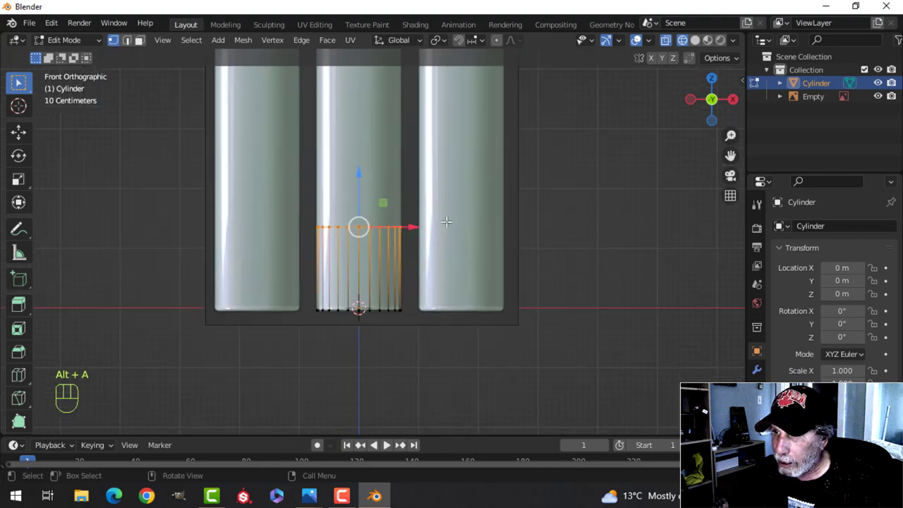
{"action": "mouse_move", "coordinate": [457, 235]}
{"action": "middle_mouse_down"}
{"action": "mouse_move", "coordinate": [480, 212]}
{"action": "mouse_move", "coordinate": [465, 234]}
{"action": "middle_mouse_up"}
{"action": "key", "text": "KP_1"}
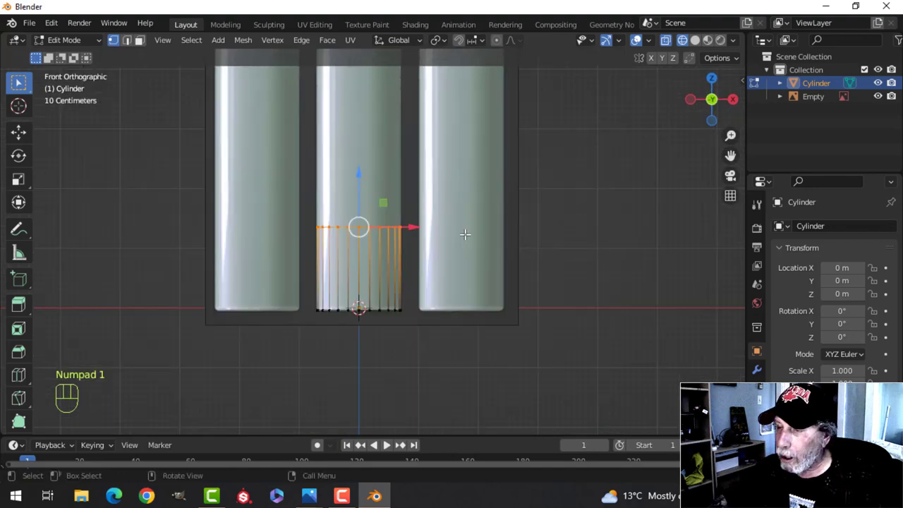
{"action": "scroll", "coordinate": [465, 234], "scroll_direction": "up", "scroll_amount": 3}
{"action": "scroll", "coordinate": [465, 234], "scroll_direction": "down", "scroll_amount": 6}
{"action": "middle_click_drag", "start_coordinate": [431, 207], "coordinate": [420, 310], "text": "shift"}
{"action": "scroll", "coordinate": [421, 310], "scroll_direction": "up", "scroll_amount": 2}
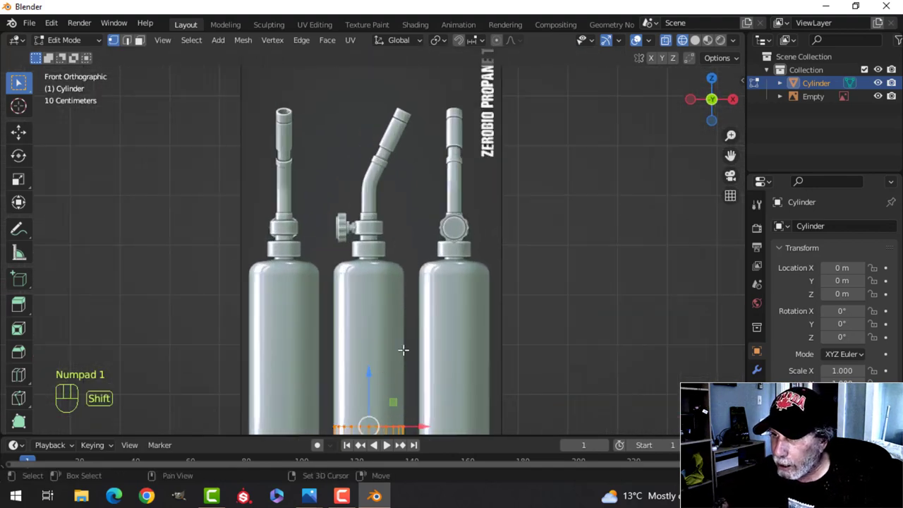
{"action": "middle_click_drag", "start_coordinate": [402, 350], "coordinate": [399, 291], "text": "shift"}
{"action": "left_click_drag", "start_coordinate": [368, 315], "coordinate": [373, 145]}
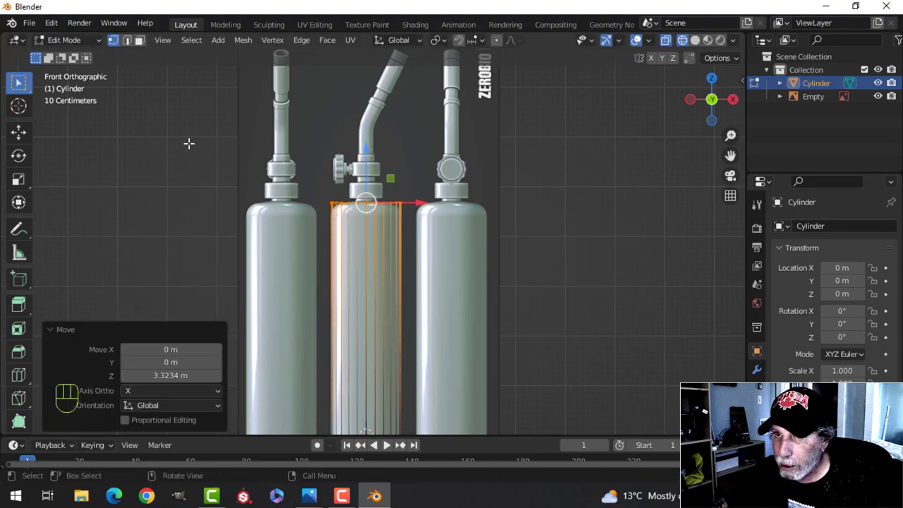
Step: With the Move tool, nudge the top vertices up about 0.019 m along Z to the base of the bottle's neck
{"action": "left_click", "coordinate": [18, 131]}
{"action": "scroll", "coordinate": [477, 212], "scroll_direction": "up", "scroll_amount": 8}
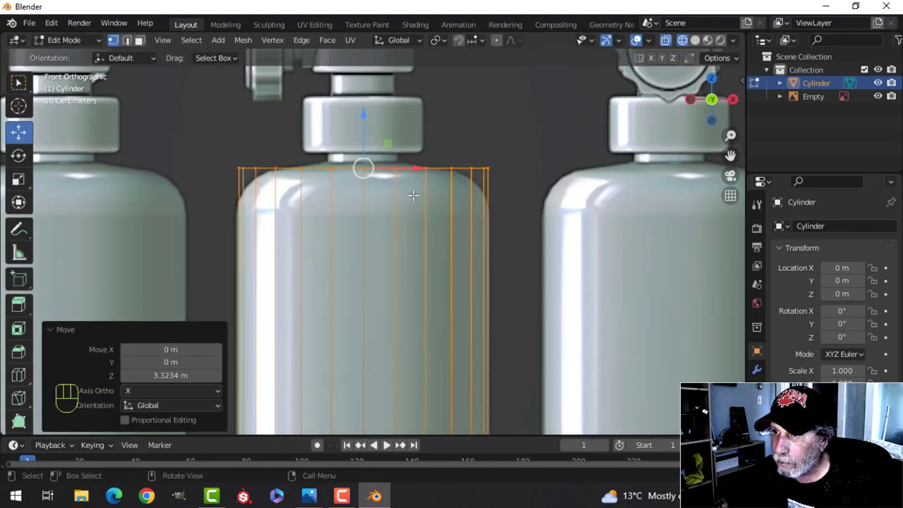
{"action": "left_click_drag", "start_coordinate": [361, 126], "coordinate": [364, 115]}
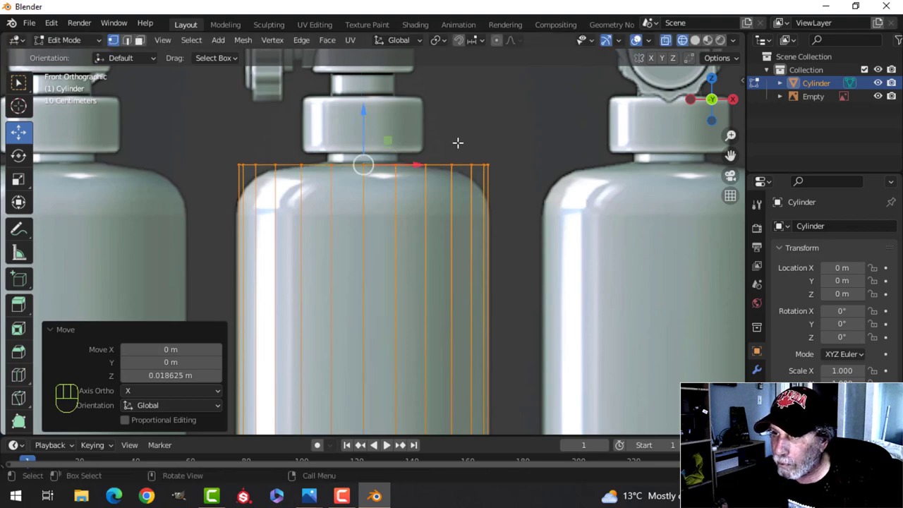
Step: Extrude the top face and scale it to about 0.33, then extrude again and raise it about 0.086 m to form the neck
{"action": "key", "text": "e"}
{"action": "left_click", "coordinate": [548, 149]}
{"action": "key", "text": "s"}
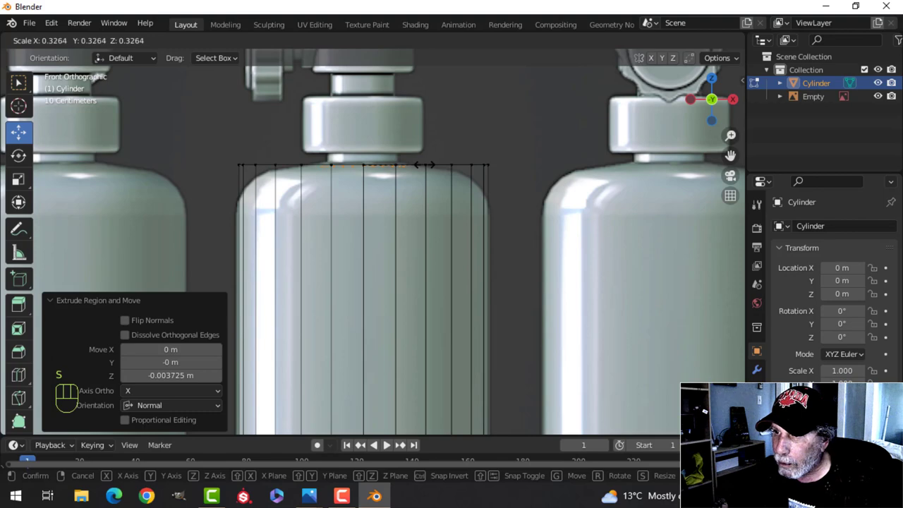
{"action": "left_click", "coordinate": [417, 165]}
{"action": "key", "text": "e"}
{"action": "left_click", "coordinate": [408, 162]}
{"action": "left_click_drag", "start_coordinate": [367, 128], "coordinate": [368, 108]}
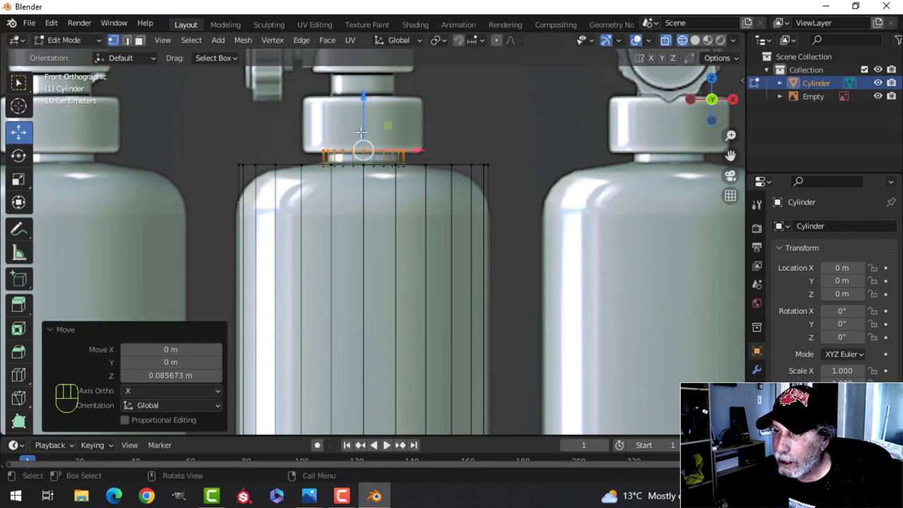
Step: Bevel the edge loop around the cylinder's shoulder by about 0.262 m with 5 segments to match the middle bottle's curve
{"action": "key", "text": "z"}
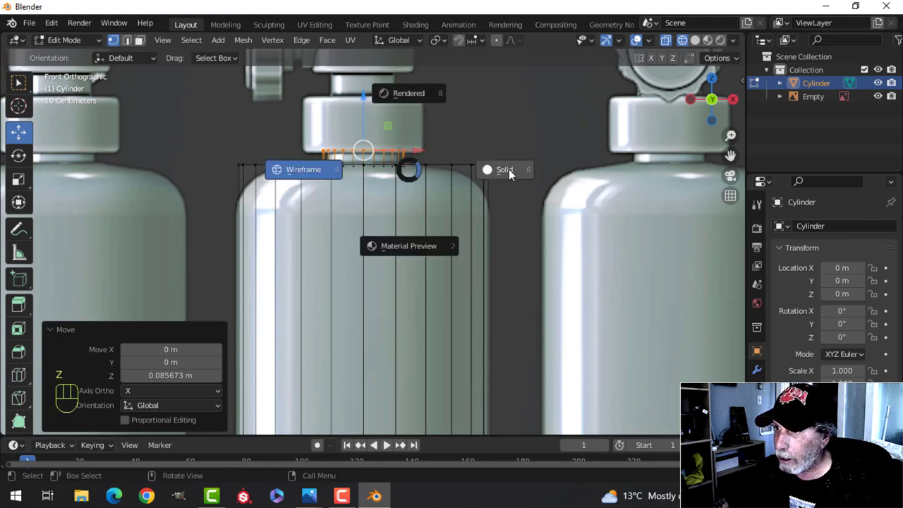
{"action": "left_click", "coordinate": [504, 171]}
{"action": "key", "text": "alt+a"}
{"action": "middle_click_drag", "start_coordinate": [489, 151], "coordinate": [487, 185]}
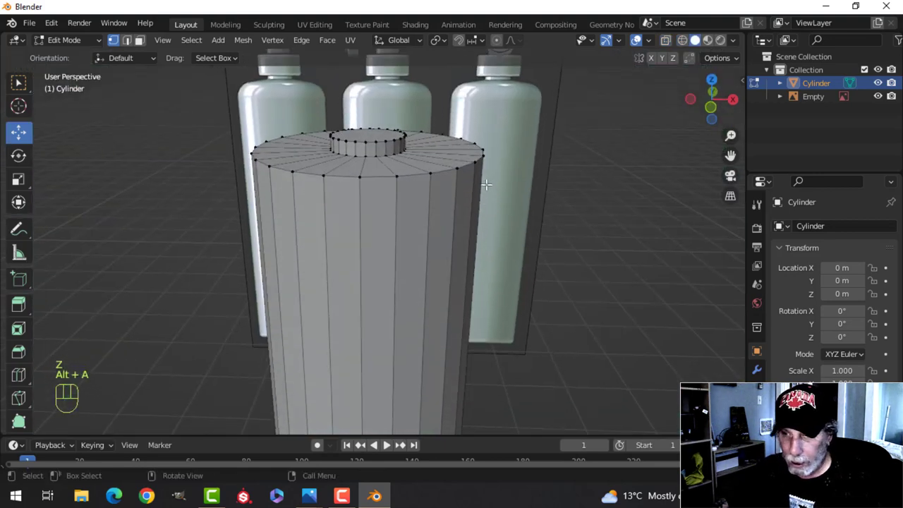
{"action": "key", "text": "2"}
{"action": "left_click", "coordinate": [407, 176], "text": "alt"}
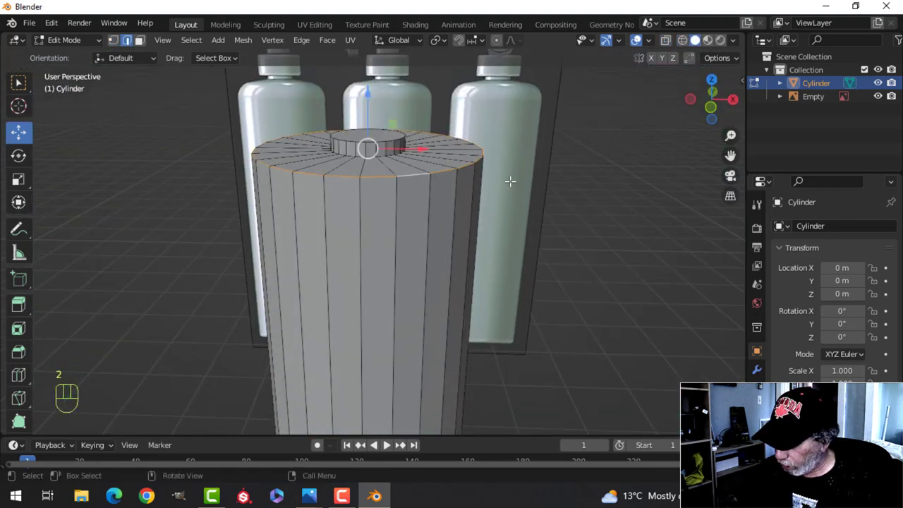
{"action": "key", "text": "KP_1"}
{"action": "key", "text": "z"}
{"action": "left_click", "coordinate": [370, 186]}
{"action": "scroll", "coordinate": [491, 183], "scroll_direction": "up", "scroll_amount": 1}
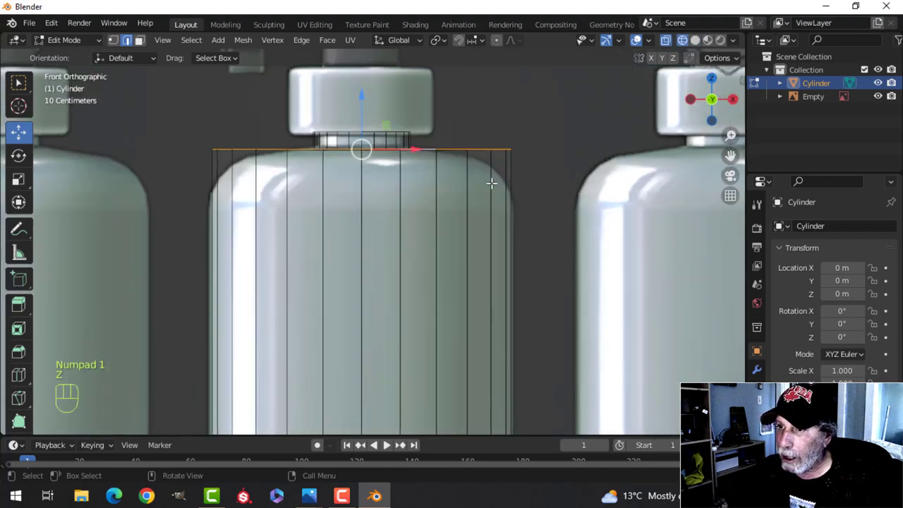
{"action": "scroll", "coordinate": [499, 182], "scroll_direction": "down", "scroll_amount": 1}
{"action": "middle_click_drag", "start_coordinate": [500, 181], "coordinate": [494, 168], "text": "shift"}
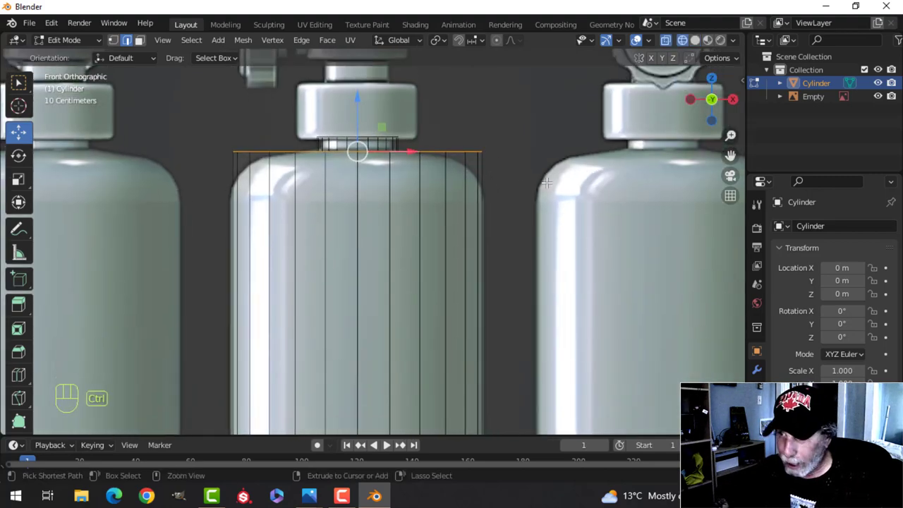
{"action": "key", "text": "ctrl+b"}
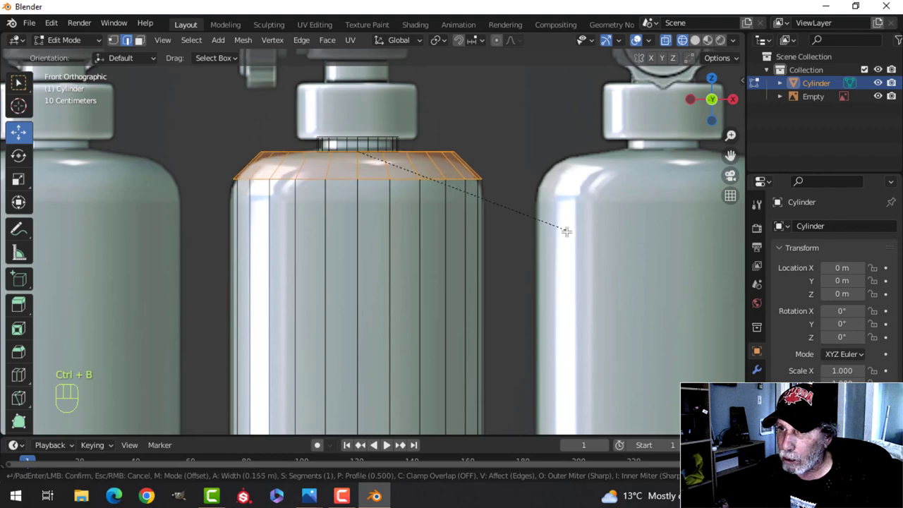
{"action": "scroll", "coordinate": [569, 250], "scroll_direction": "up", "scroll_amount": 1}
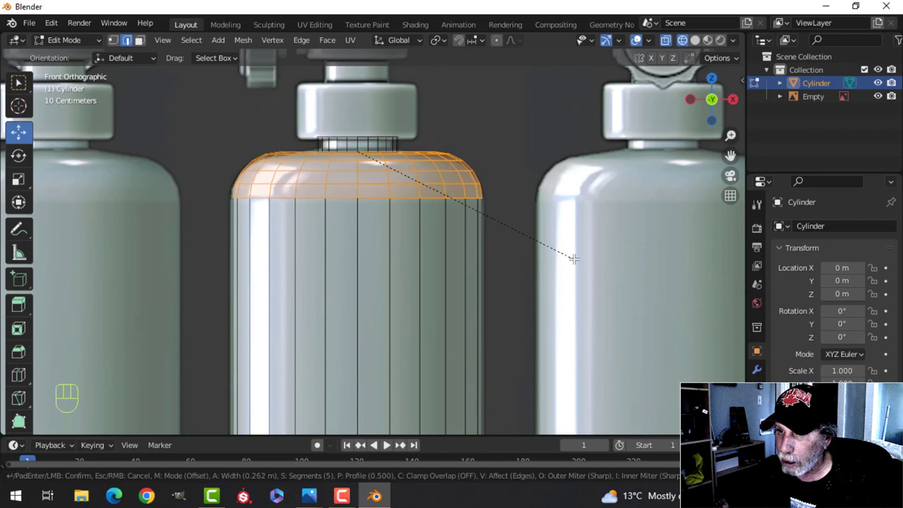
{"action": "left_click", "coordinate": [575, 257]}
Step: Inset the neck's top face by about 0.034 m
{"action": "key", "text": "z"}
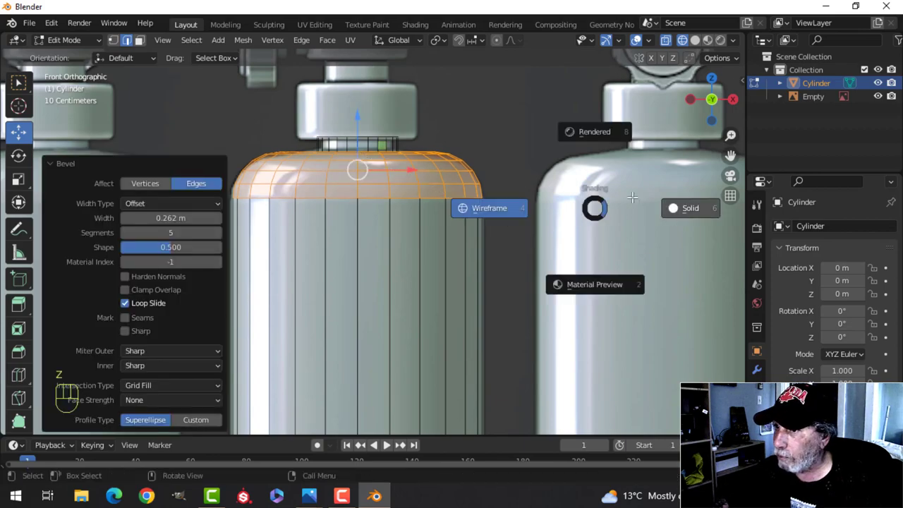
{"action": "left_click", "coordinate": [632, 197]}
{"action": "mouse_move", "coordinate": [632, 197]}
{"action": "middle_mouse_down"}
{"action": "mouse_move", "coordinate": [554, 225]}
{"action": "mouse_move", "coordinate": [397, 190]}
{"action": "mouse_move", "coordinate": [443, 220]}
{"action": "middle_mouse_up"}
{"action": "key", "text": "alt+a"}
{"action": "scroll", "coordinate": [443, 220], "scroll_direction": "up", "scroll_amount": 1}
{"action": "key", "text": "3"}
{"action": "left_click", "coordinate": [385, 157]}
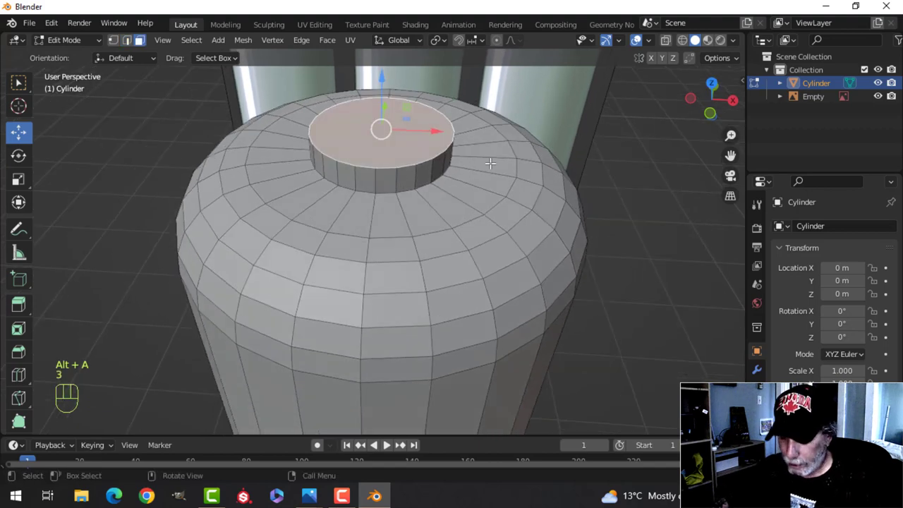
{"action": "key", "text": "i"}
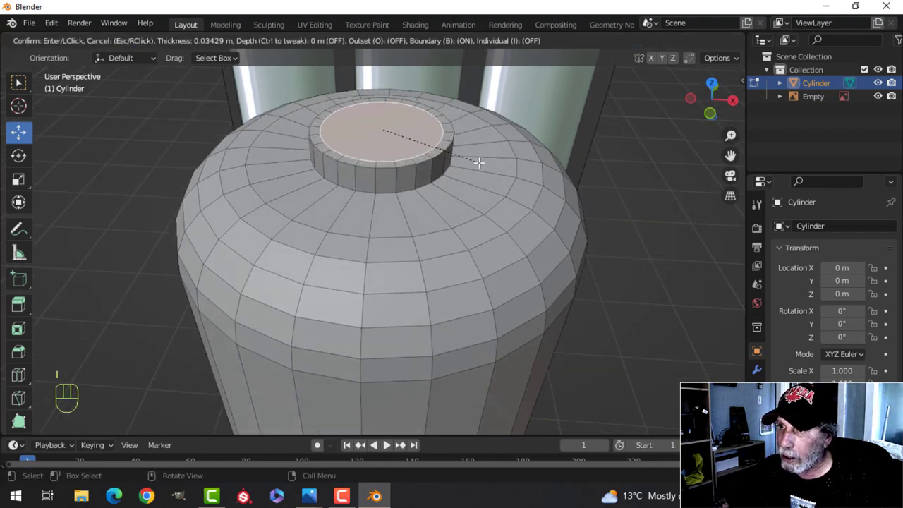
{"action": "left_click", "coordinate": [479, 163]}
Step: Extrude the inset face, lower it about 0.039 m into the neck and delete it to open the bottle
{"action": "middle_click_drag", "start_coordinate": [454, 163], "coordinate": [462, 157]}
{"action": "middle_click_drag", "start_coordinate": [462, 156], "coordinate": [462, 192], "text": "shift"}
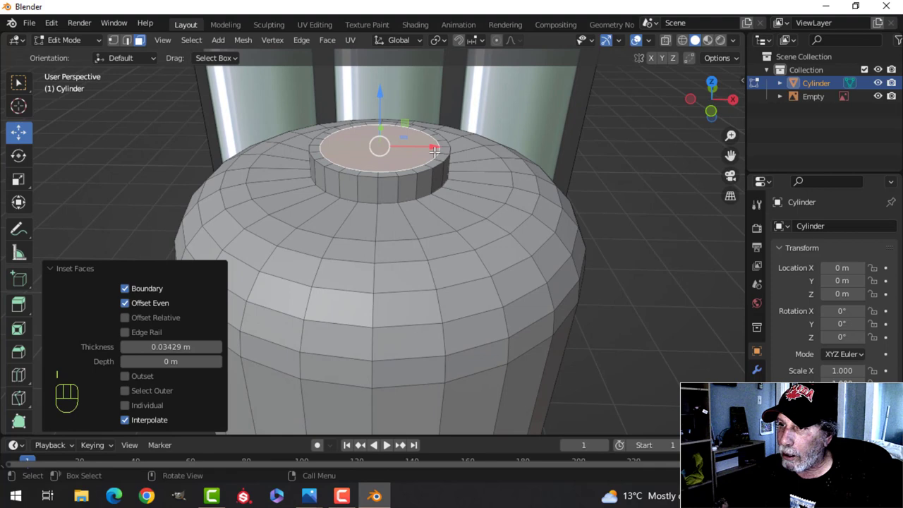
{"action": "key", "text": "e"}
{"action": "left_click", "coordinate": [382, 107]}
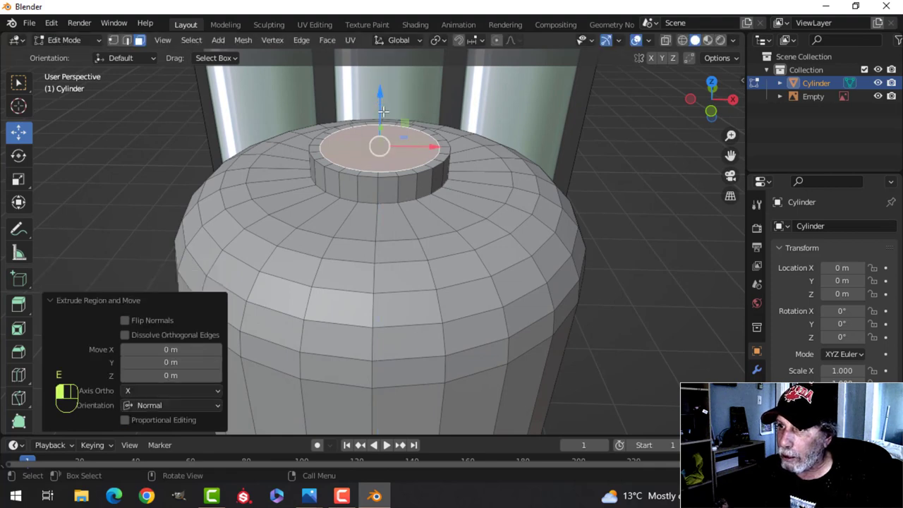
{"action": "key", "text": "g"}
{"action": "left_click", "coordinate": [375, 118]}
{"action": "key", "text": "x"}
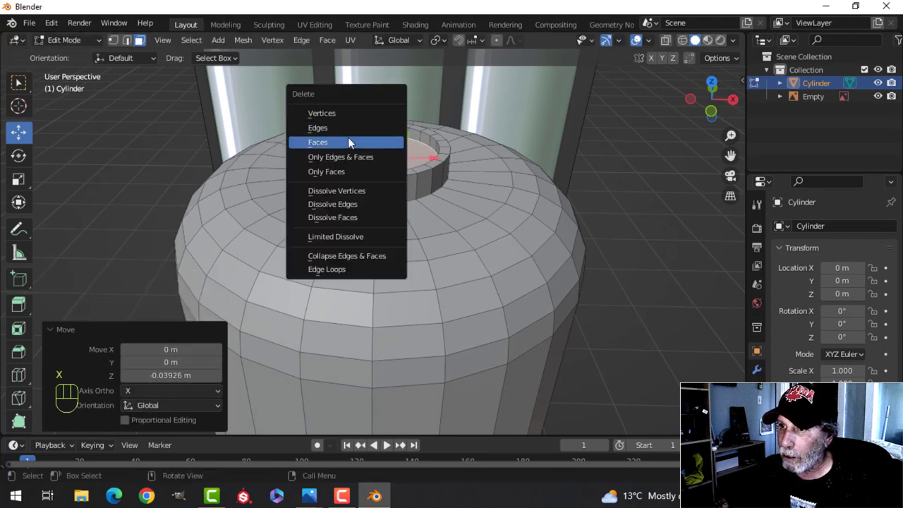
{"action": "left_click", "coordinate": [348, 137]}
Step: Bevel the inner and outer edge loops of the neck's rim by about 0.008 m with 3 segments
{"action": "key", "text": "Tab"}
{"action": "scroll", "coordinate": [487, 161], "scroll_direction": "down", "scroll_amount": 3}
{"action": "key", "text": "alt+a"}
{"action": "middle_click_drag", "start_coordinate": [440, 220], "coordinate": [414, 218]}
{"action": "scroll", "coordinate": [389, 189], "scroll_direction": "up", "scroll_amount": 2}
{"action": "key", "text": "Tab"}
{"action": "scroll", "coordinate": [417, 195], "scroll_direction": "up", "scroll_amount": 3}
{"action": "scroll", "coordinate": [421, 203], "scroll_direction": "up", "scroll_amount": 1}
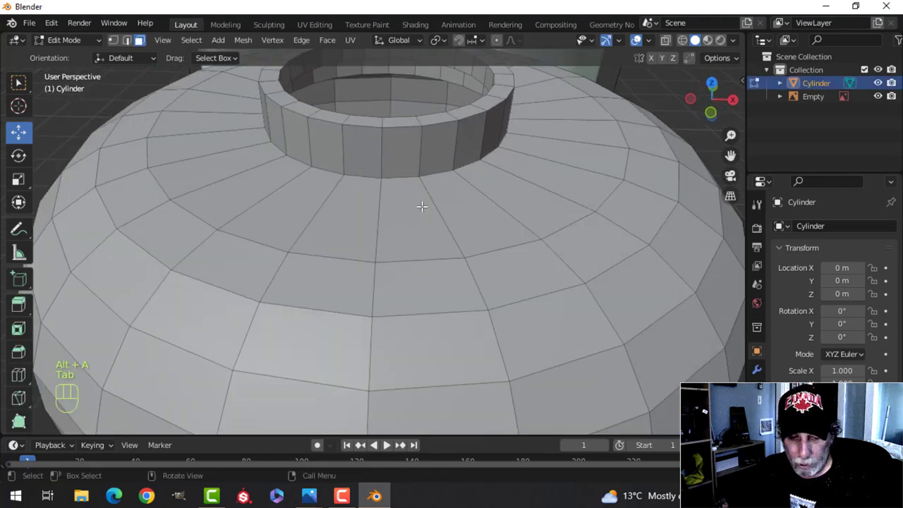
{"action": "key", "text": "2"}
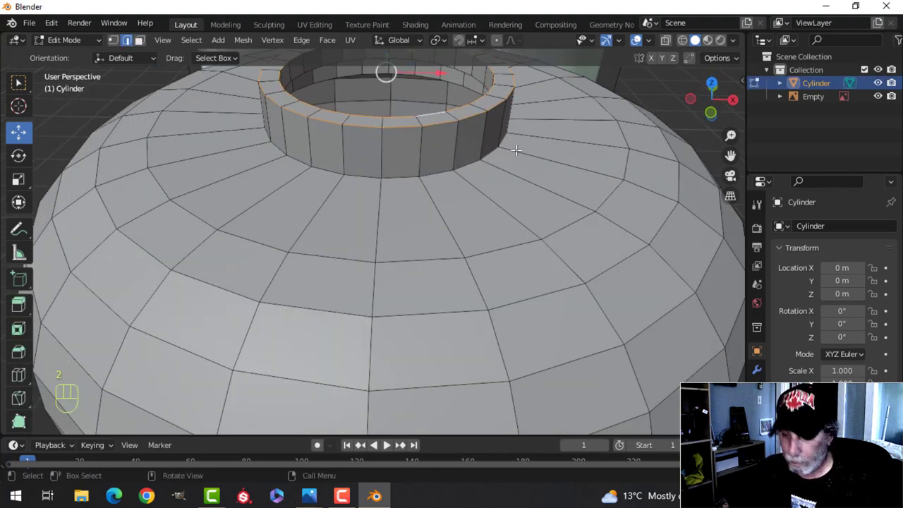
{"action": "key", "text": "ctrl+b"}
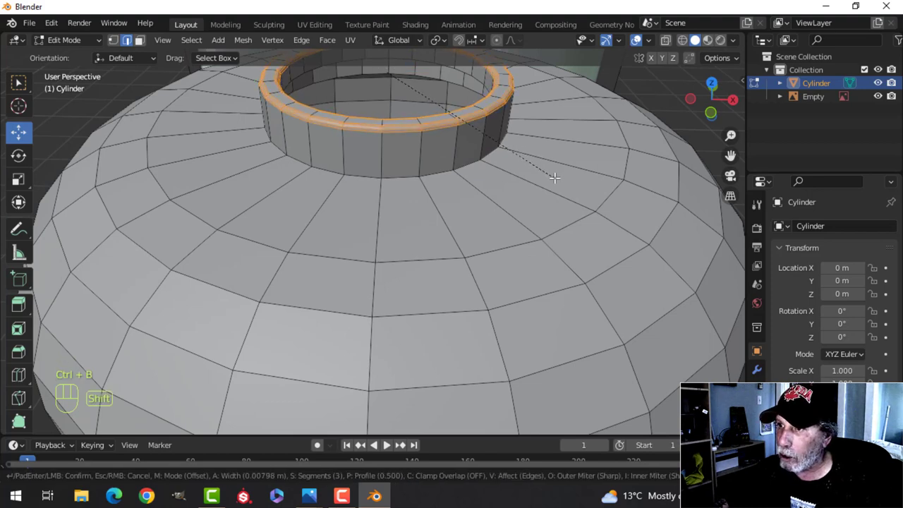
{"action": "left_click", "coordinate": [555, 178]}
Step: Bevel the edges of the bottle's bottom face by about 0.03 m with 2 segments
{"action": "key", "text": "Tab"}
{"action": "scroll", "coordinate": [480, 188], "scroll_direction": "down", "scroll_amount": 4}
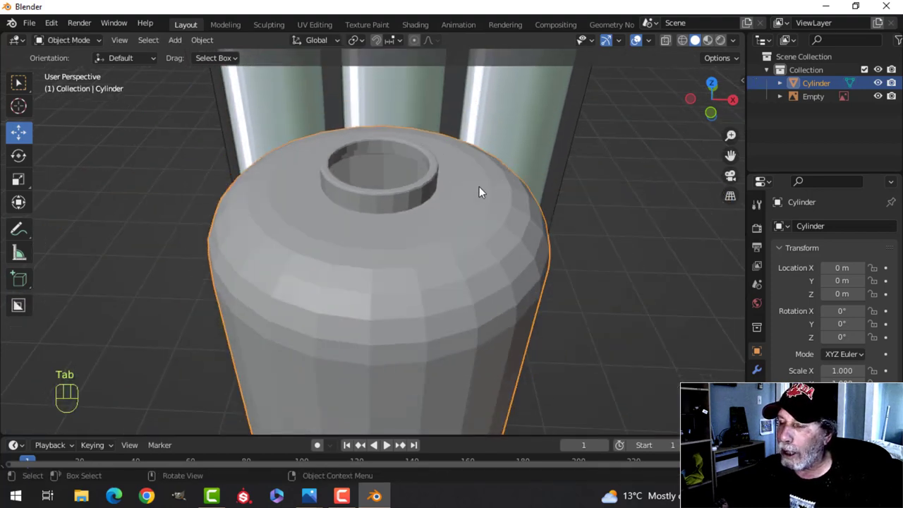
{"action": "key", "text": "alt+a"}
{"action": "scroll", "coordinate": [465, 205], "scroll_direction": "down", "scroll_amount": 8}
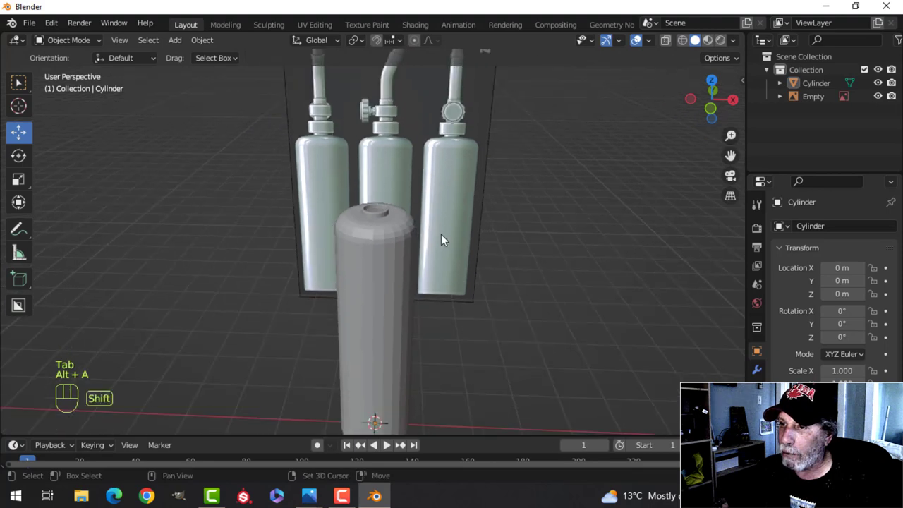
{"action": "middle_click_drag", "start_coordinate": [441, 234], "coordinate": [415, 161]}
{"action": "scroll", "coordinate": [402, 211], "scroll_direction": "up", "scroll_amount": 3}
{"action": "left_click", "coordinate": [374, 322]}
{"action": "key", "text": "Tab"}
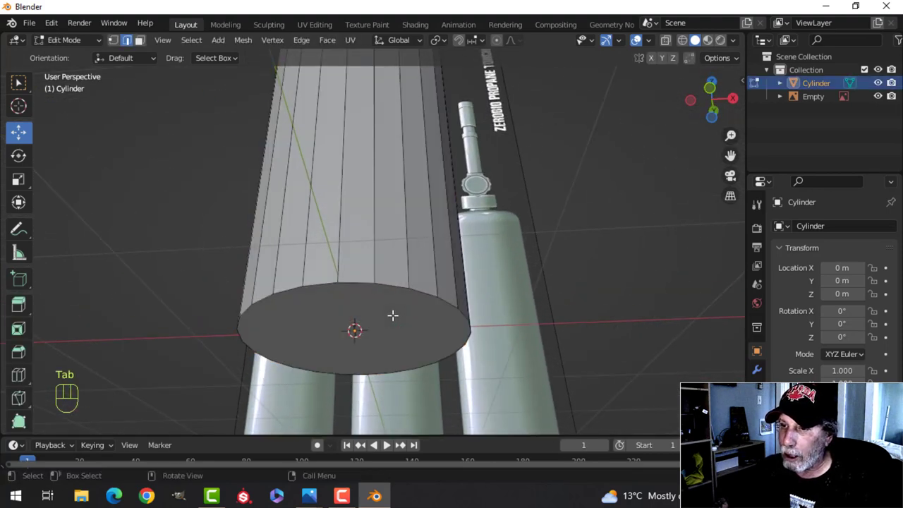
{"action": "middle_click_drag", "start_coordinate": [393, 315], "coordinate": [520, 215], "text": "shift"}
{"action": "key", "text": "3"}
{"action": "left_click", "coordinate": [374, 280]}
{"action": "key", "text": "ctrl+b"}
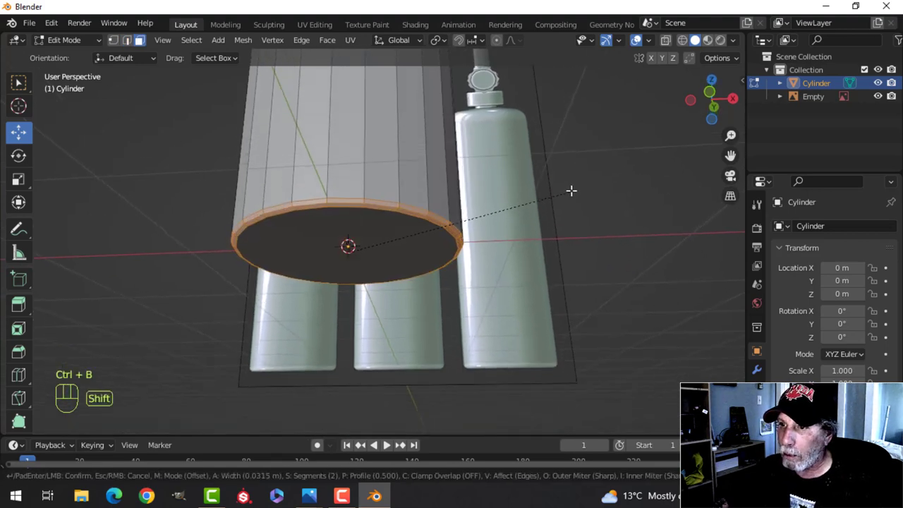
{"action": "left_click", "coordinate": [580, 185]}
Step: Shade the whole bottle smooth in Object Mode and deselect it
{"action": "key", "text": "Tab"}
{"action": "middle_click_drag", "start_coordinate": [578, 185], "coordinate": [376, 181]}
{"action": "key", "text": "alt+a"}
{"action": "left_click", "coordinate": [376, 176]}
{"action": "right_click", "coordinate": [365, 149]}
{"action": "left_click", "coordinate": [366, 150]}
{"action": "scroll", "coordinate": [382, 160], "scroll_direction": "down", "scroll_amount": 4}
{"action": "key", "text": "alt+a"}
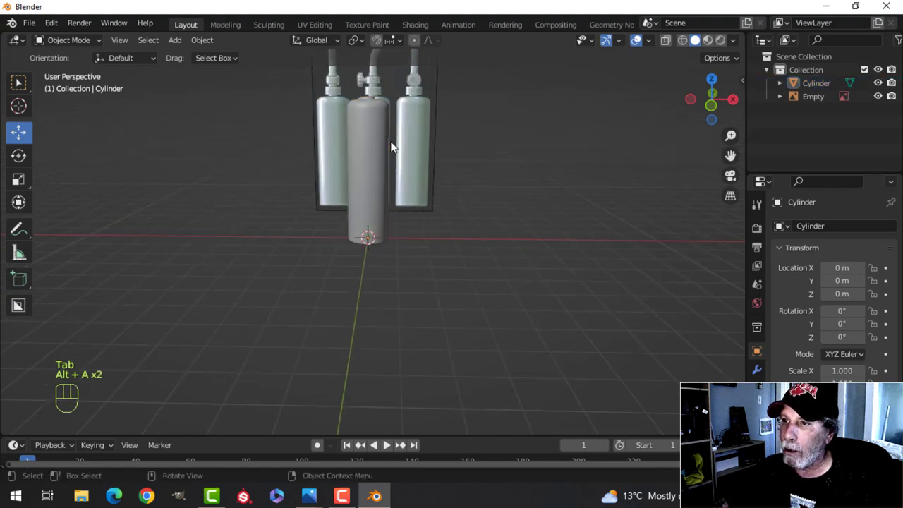
Step: Examine the bottle against the middle reference from the front, including the collar and valve above its neck
{"action": "middle_click_drag", "start_coordinate": [391, 144], "coordinate": [411, 255], "text": "shift"}
{"action": "scroll", "coordinate": [394, 242], "scroll_direction": "up", "scroll_amount": 3}
{"action": "scroll", "coordinate": [413, 280], "scroll_direction": "up", "scroll_amount": 2}
{"action": "scroll", "coordinate": [414, 280], "scroll_direction": "down", "scroll_amount": 3}
{"action": "key", "text": "KP_1"}
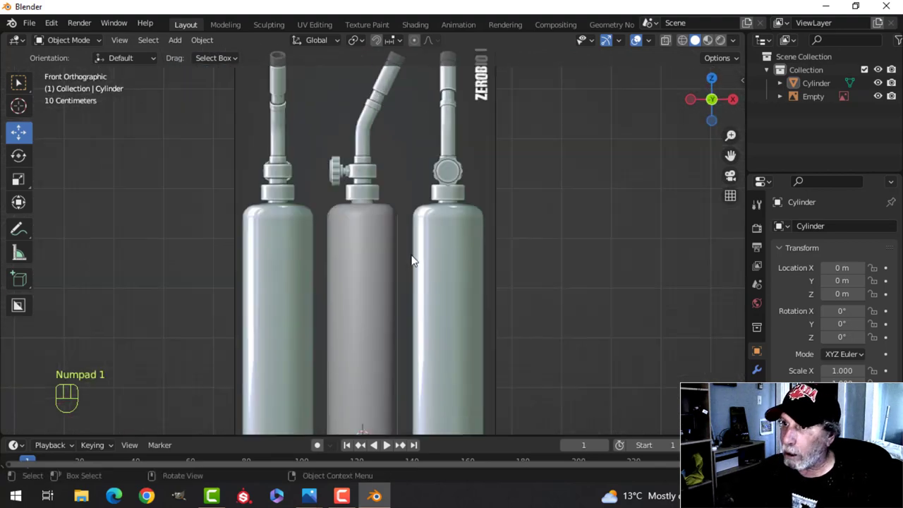
{"action": "scroll", "coordinate": [411, 257], "scroll_direction": "up", "scroll_amount": 3}
{"action": "middle_click_drag", "start_coordinate": [370, 190], "coordinate": [411, 319], "text": "shift"}
{"action": "scroll", "coordinate": [376, 259], "scroll_direction": "up", "scroll_amount": 2}
{"action": "scroll", "coordinate": [390, 201], "scroll_direction": "down", "scroll_amount": 3}
Step: Add one edge loop on the bottle's shoulder and slide it close to the base of the neck, factor about -0.747
{"action": "key", "text": "Tab"}
{"action": "key", "text": "2"}
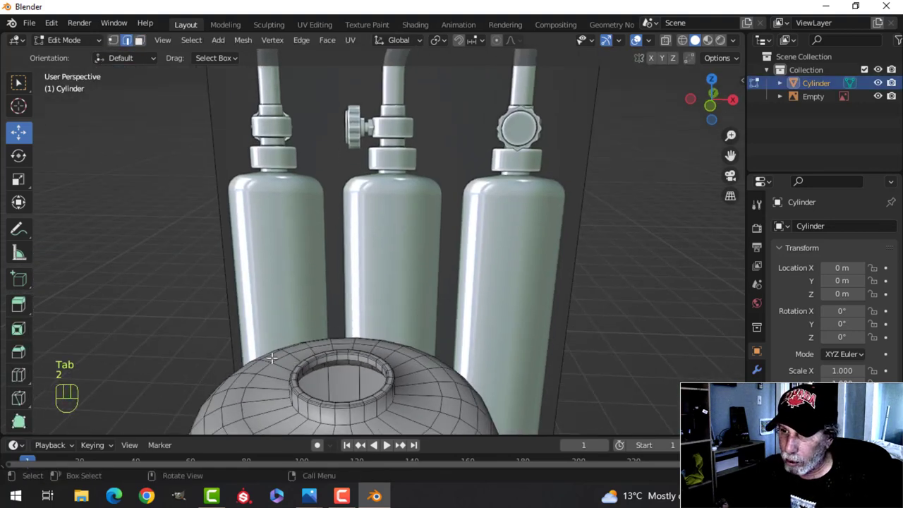
{"action": "middle_click_drag", "start_coordinate": [281, 360], "coordinate": [296, 275], "text": "shift"}
{"action": "key", "text": "ctrl+r"}
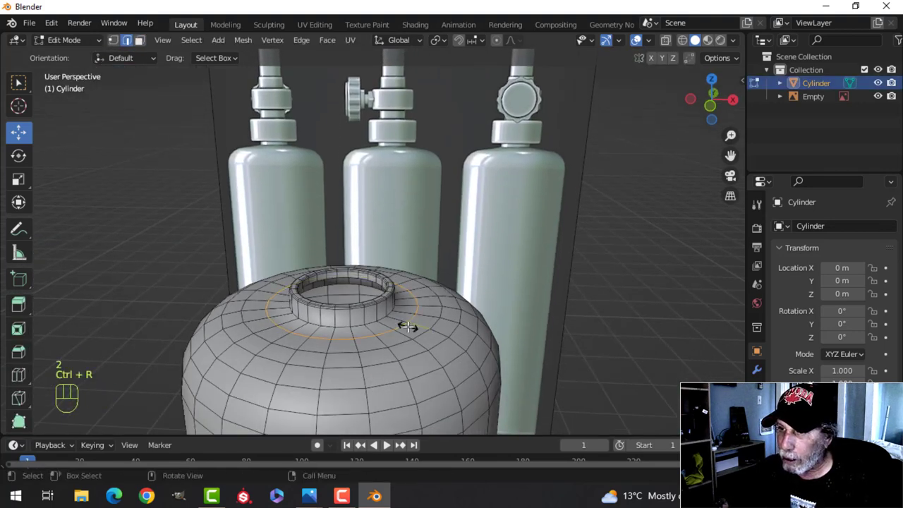
{"action": "left_click", "coordinate": [402, 324]}
{"action": "left_click", "coordinate": [390, 319]}
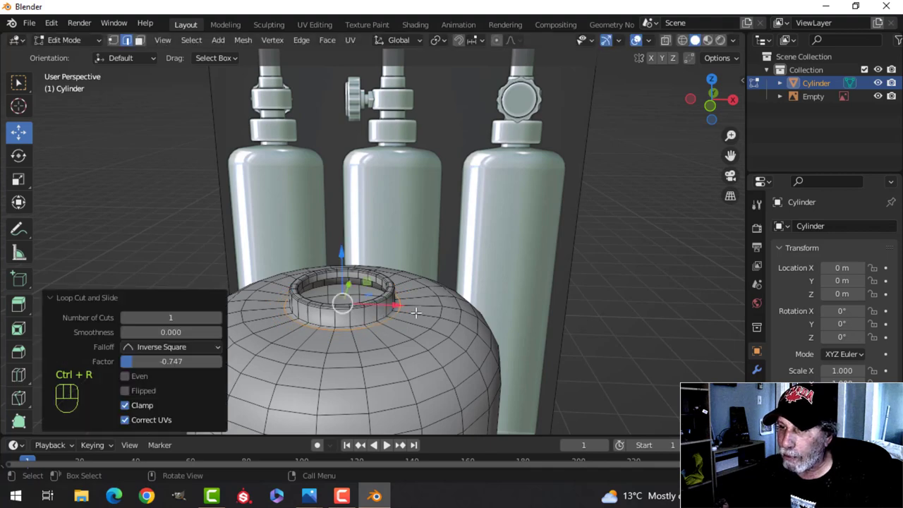
Step: Duplicate the edge loop around the neck's base and raise the copy about 0.361 m along Z to the middle reference's collar
{"action": "scroll", "coordinate": [416, 313], "scroll_direction": "down", "scroll_amount": 3}
{"action": "middle_click_drag", "start_coordinate": [417, 312], "coordinate": [400, 335], "text": "shift"}
{"action": "key", "text": "shift+d"}
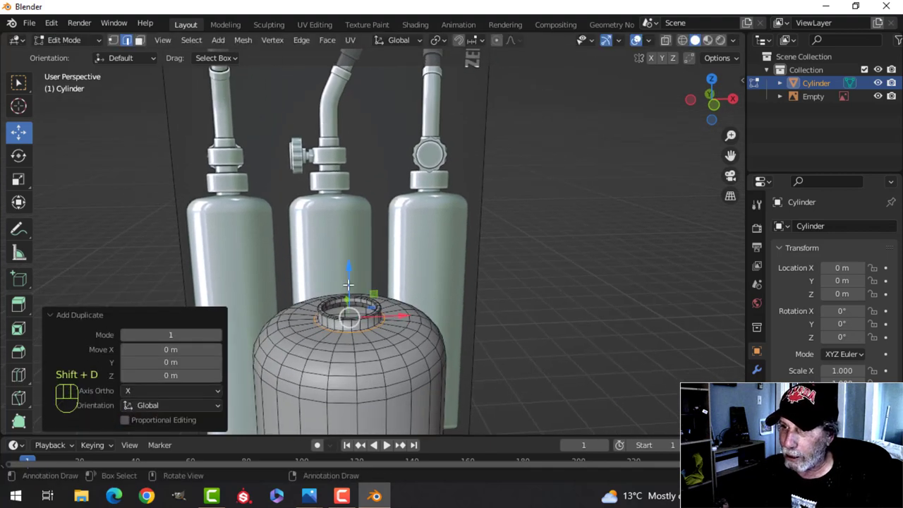
{"action": "left_click", "coordinate": [468, 226]}
{"action": "key", "text": "KP_1"}
{"action": "scroll", "coordinate": [458, 225], "scroll_direction": "up", "scroll_amount": 2}
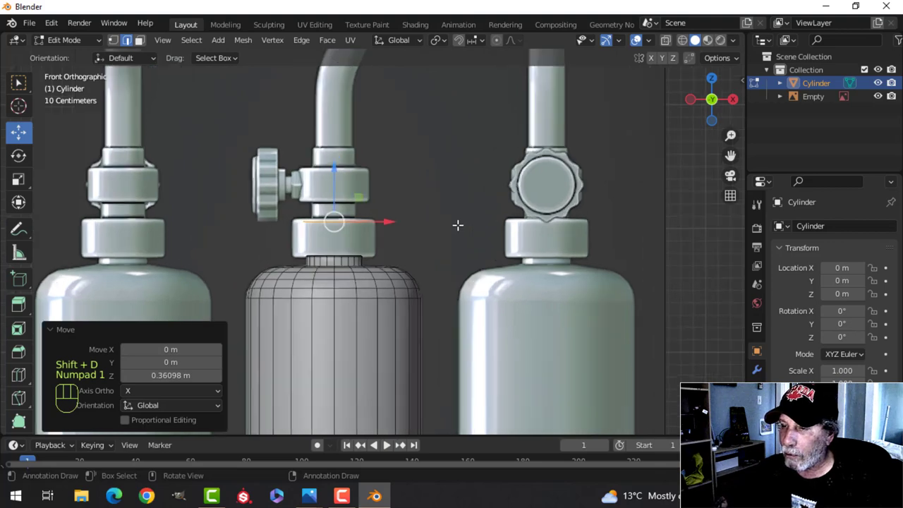
{"action": "scroll", "coordinate": [458, 224], "scroll_direction": "up", "scroll_amount": 3}
Step: Separate the duplicated loop into its own object and select it in Object Mode
{"action": "key", "text": "p"}
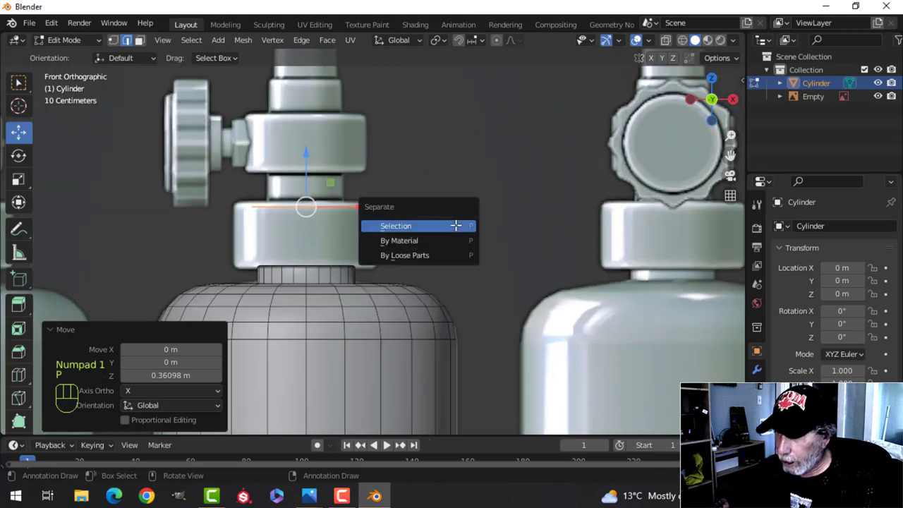
{"action": "left_click", "coordinate": [455, 225]}
{"action": "key", "text": "Tab"}
{"action": "left_click", "coordinate": [336, 212]}
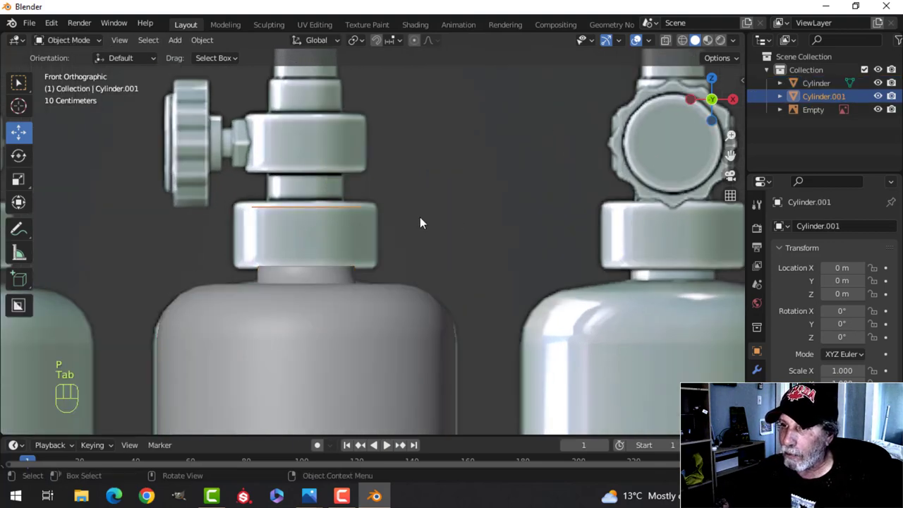
Step: Scale the separated ring to about 1.306 for the collar's width and lower it about 0.292 m along Z to the collar's underside
{"action": "key", "text": "Tab"}
{"action": "key", "text": "a"}
{"action": "key", "text": "1"}
{"action": "key", "text": "s"}
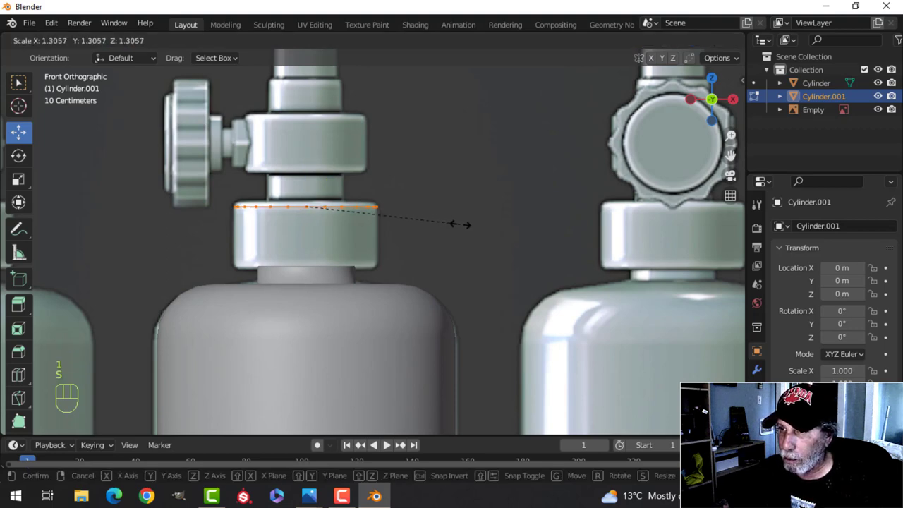
{"action": "left_click", "coordinate": [460, 224]}
{"action": "key", "text": "g"}
{"action": "key", "text": "z"}
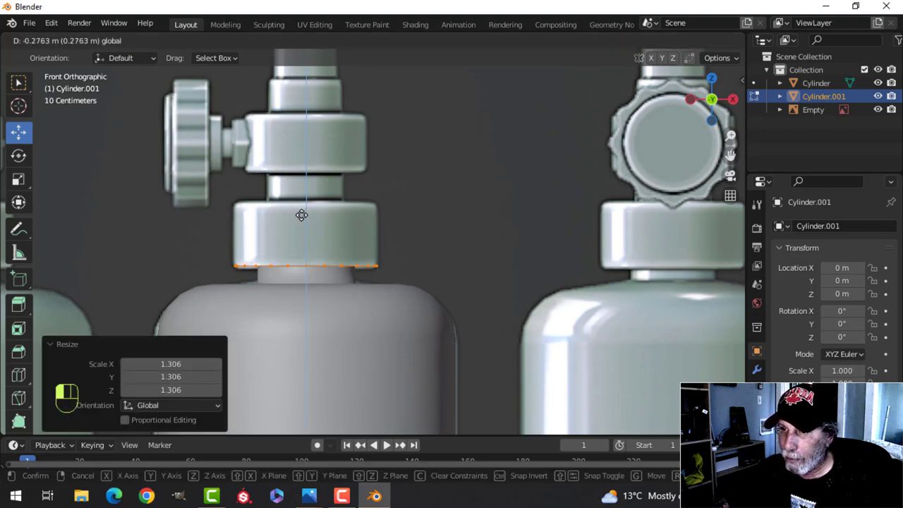
{"action": "left_click", "coordinate": [301, 218]}
Step: In front wireframe view, extrude the ring up about 0.315 m along Z to the top of the middle reference's lower collar
{"action": "middle_click_drag", "start_coordinate": [290, 188], "coordinate": [320, 129], "text": "shift"}
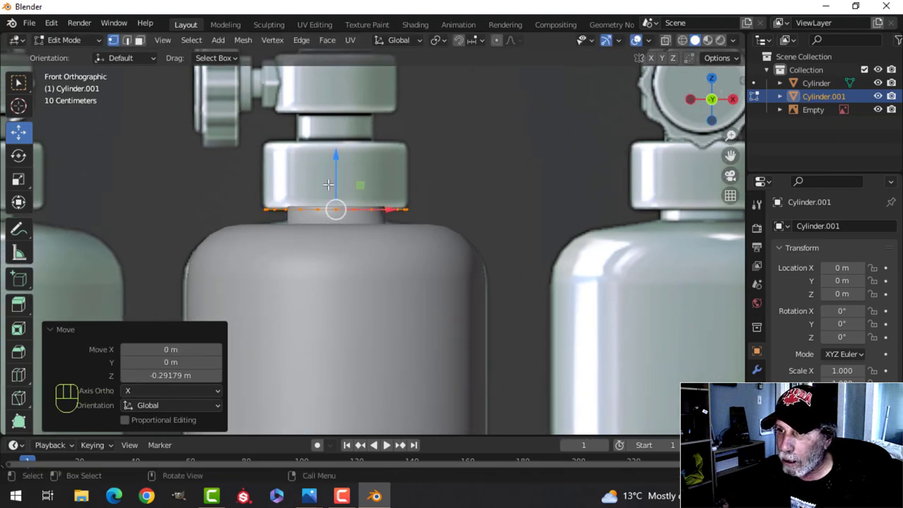
{"action": "scroll", "coordinate": [341, 244], "scroll_direction": "down", "scroll_amount": 1}
{"action": "scroll", "coordinate": [345, 240], "scroll_direction": "up", "scroll_amount": 3}
{"action": "middle_click_drag", "start_coordinate": [351, 238], "coordinate": [359, 271], "text": "shift"}
{"action": "middle_click_drag", "start_coordinate": [467, 254], "coordinate": [446, 269], "text": "shift"}
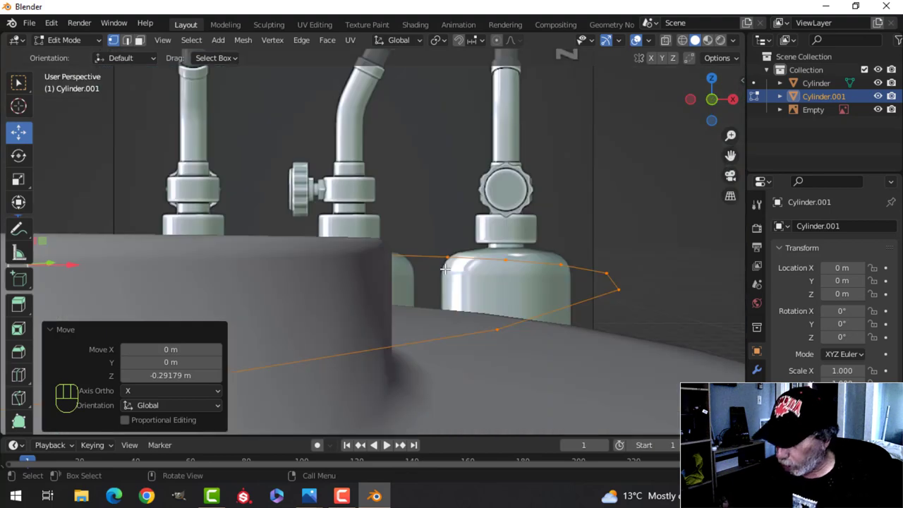
{"action": "key", "text": "KP_1"}
{"action": "key", "text": "z"}
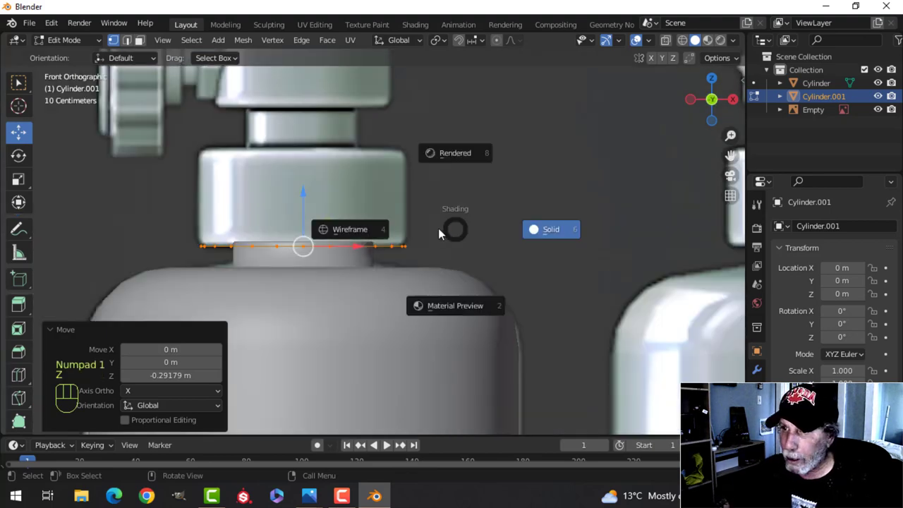
{"action": "left_click", "coordinate": [392, 224]}
{"action": "middle_click_drag", "start_coordinate": [442, 208], "coordinate": [472, 203], "text": "shift"}
{"action": "key", "text": "e"}
{"action": "left_click", "coordinate": [471, 203]}
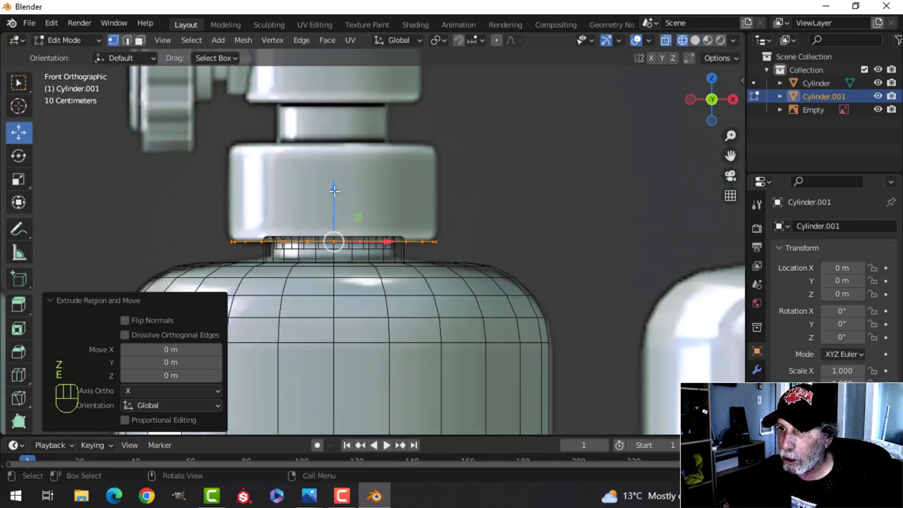
{"action": "left_click_drag", "start_coordinate": [334, 189], "coordinate": [328, 86]}
{"action": "middle_click_drag", "start_coordinate": [468, 145], "coordinate": [468, 186], "text": "shift"}
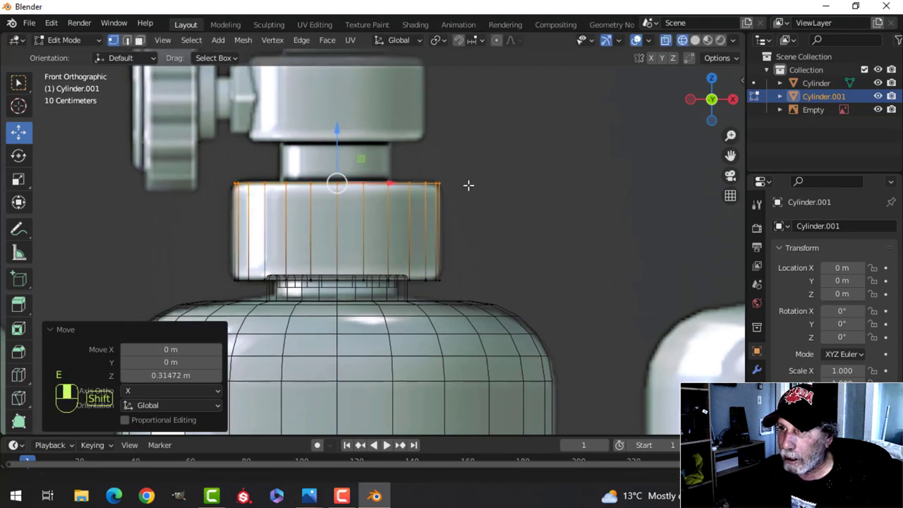
Step: Extrude the lower collar's top edge inward at scale 0.558 and extrude it up to the underside of the reference's upper collar
{"action": "key", "text": "e"}
{"action": "key", "text": "s"}
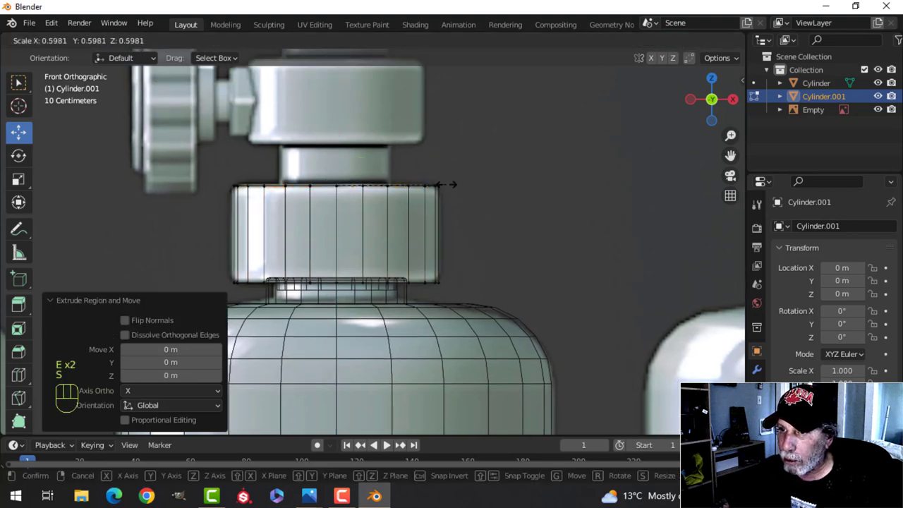
{"action": "left_click", "coordinate": [437, 184]}
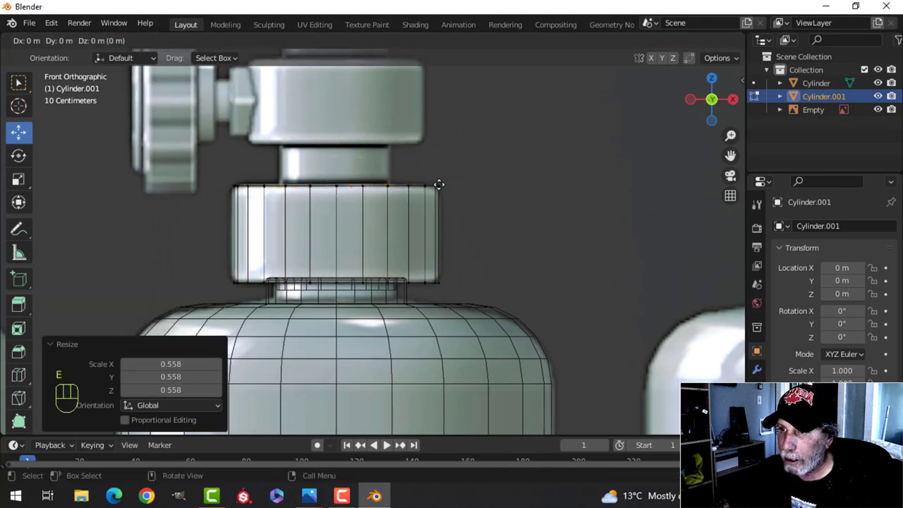
{"action": "key", "text": "e"}
{"action": "left_click", "coordinate": [347, 155]}
{"action": "left_click_drag", "start_coordinate": [338, 141], "coordinate": [341, 96]}
{"action": "middle_click_drag", "start_coordinate": [433, 116], "coordinate": [458, 184], "text": "shift"}
Step: Extrude the top loop outward to the upper collar's width and extrude it up about 0.274 m to that collar's top
{"action": "key", "text": "e"}
{"action": "left_click", "coordinate": [459, 183]}
{"action": "key", "text": "s"}
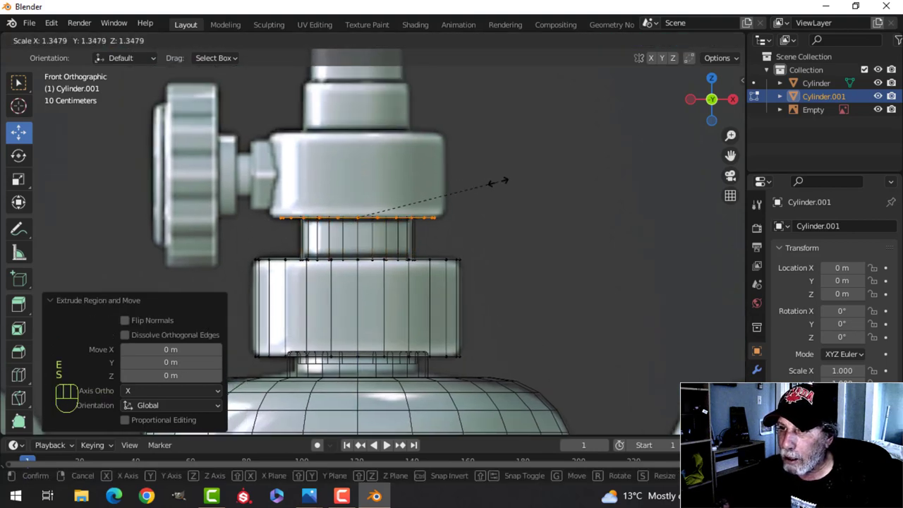
{"action": "left_click", "coordinate": [514, 179]}
{"action": "key", "text": "e"}
{"action": "right_click", "coordinate": [471, 177]}
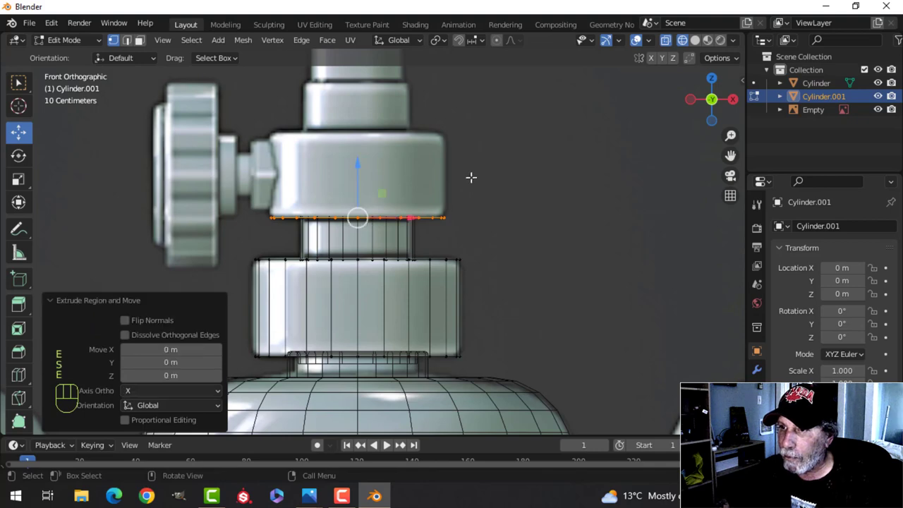
{"action": "left_click_drag", "start_coordinate": [361, 165], "coordinate": [368, 104]}
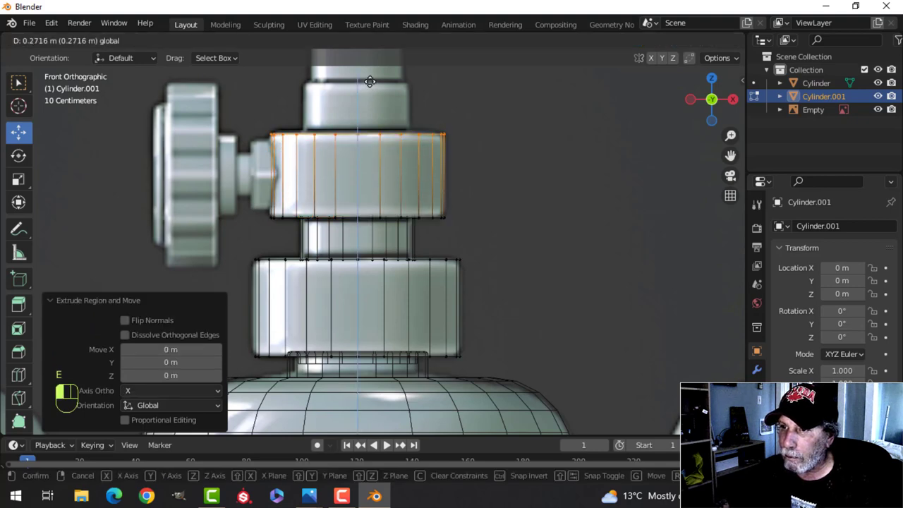
{"action": "left_click_drag", "start_coordinate": [370, 80], "coordinate": [370, 81]}
Step: Extrude the upper collar's top edge inward to the narrow sleeve's width and extrude it up about 0.169 m to the base of the pipe
{"action": "middle_click_drag", "start_coordinate": [449, 104], "coordinate": [463, 208], "text": "shift"}
{"action": "scroll", "coordinate": [462, 205], "scroll_direction": "down", "scroll_amount": 3}
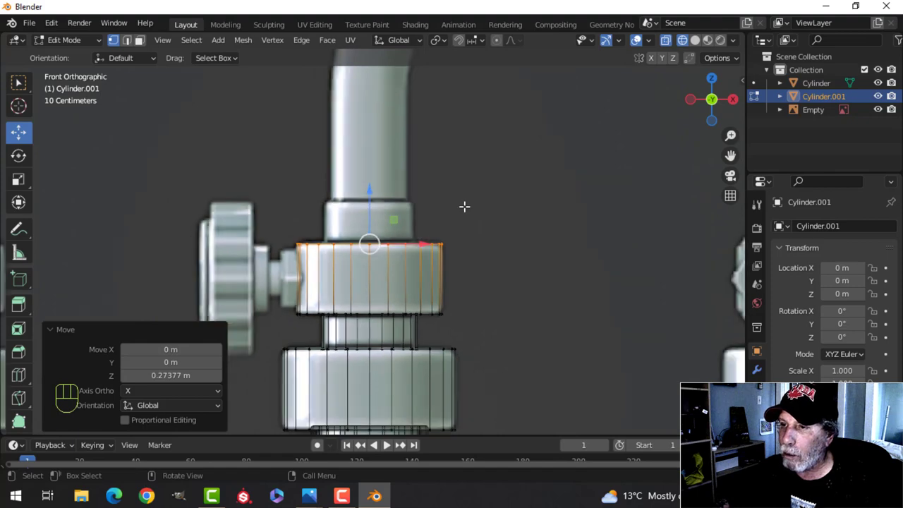
{"action": "scroll", "coordinate": [451, 209], "scroll_direction": "up", "scroll_amount": 3}
{"action": "key", "text": "e"}
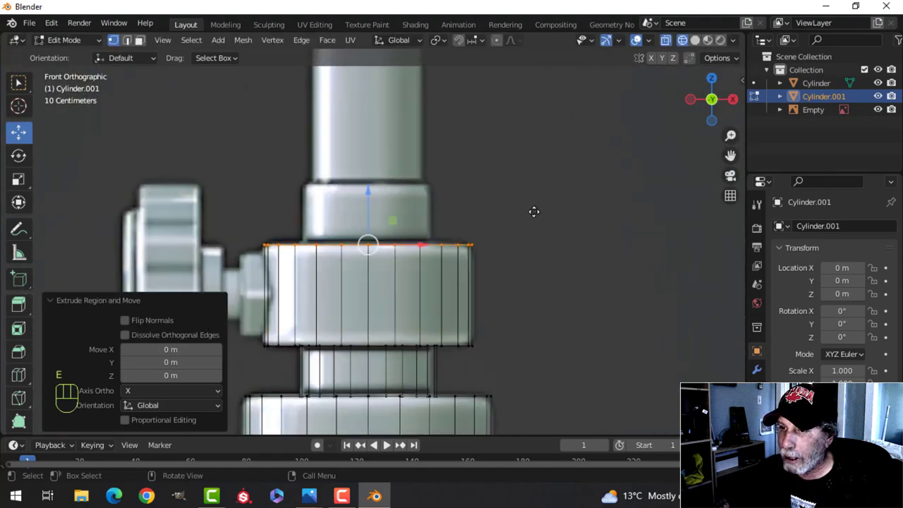
{"action": "key", "text": "s"}
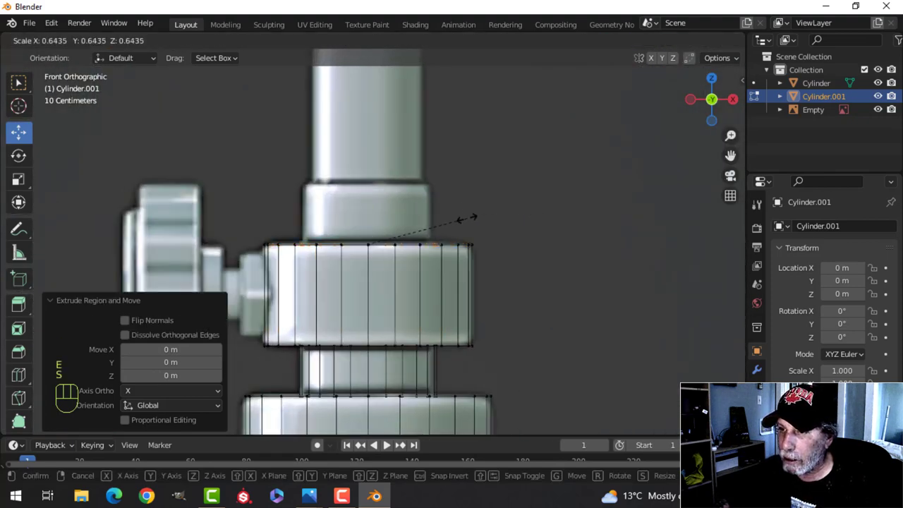
{"action": "left_click", "coordinate": [465, 218]}
{"action": "key", "text": "e"}
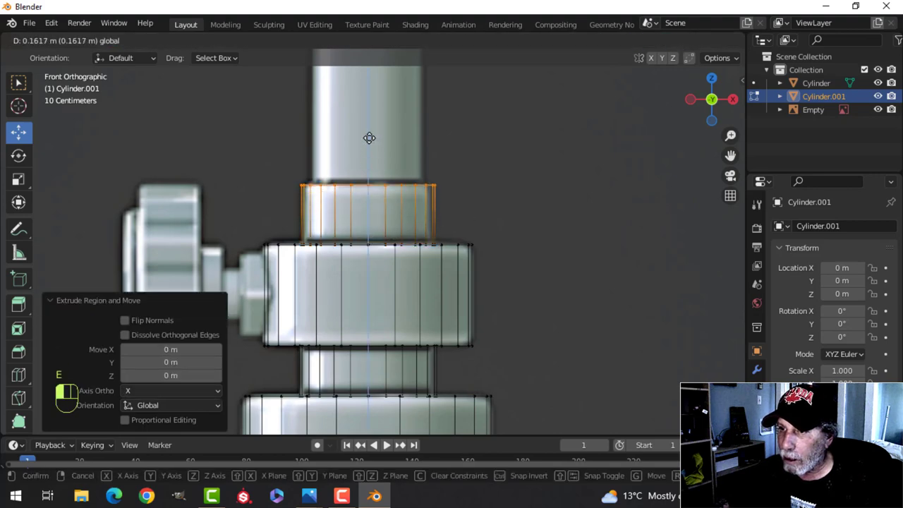
{"action": "left_click", "coordinate": [369, 134]}
Step: In solid view, extrude the top sleeve's rim inward at scale 0.782 and extrude its inner edge down as a short inner wall
{"action": "key", "text": "z"}
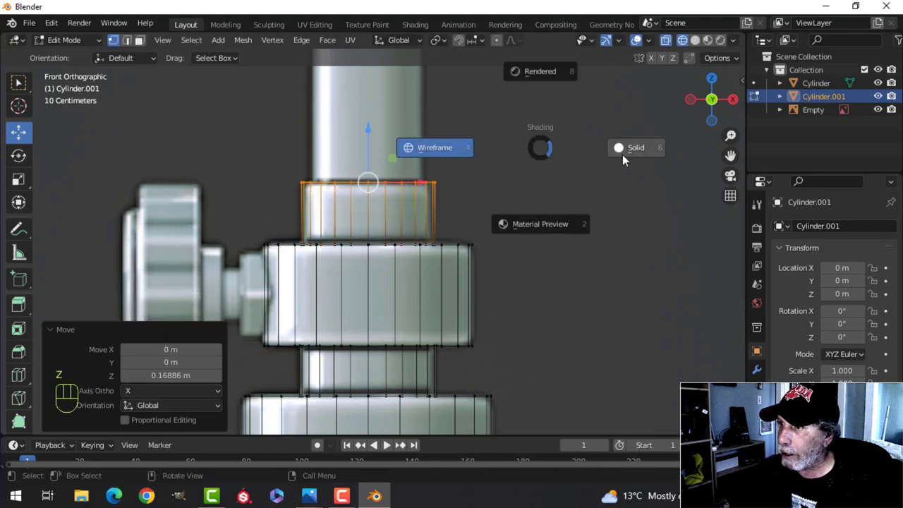
{"action": "left_click", "coordinate": [624, 156]}
{"action": "mouse_move", "coordinate": [571, 170]}
{"action": "middle_mouse_down"}
{"action": "mouse_move", "coordinate": [543, 194]}
{"action": "mouse_move", "coordinate": [521, 235]}
{"action": "middle_mouse_up"}
{"action": "key", "text": "KP_Decimal"}
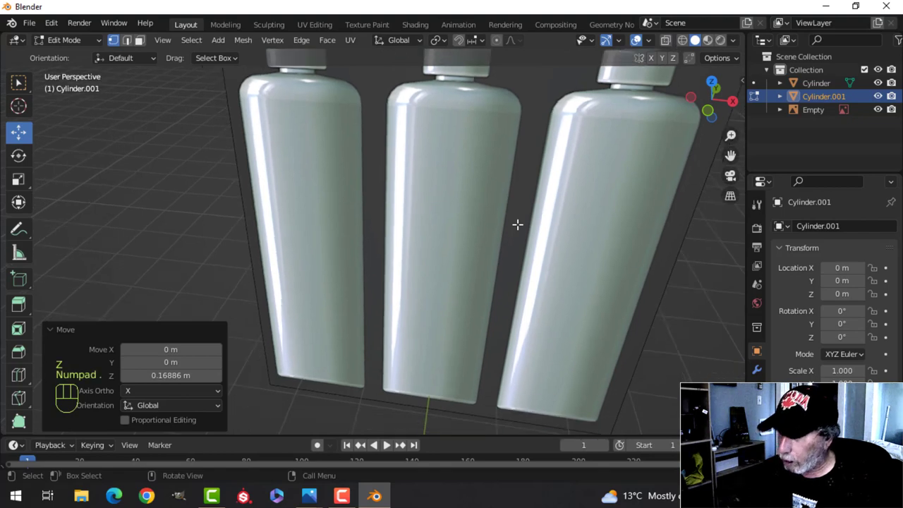
{"action": "key", "text": "e"}
{"action": "key", "text": "s"}
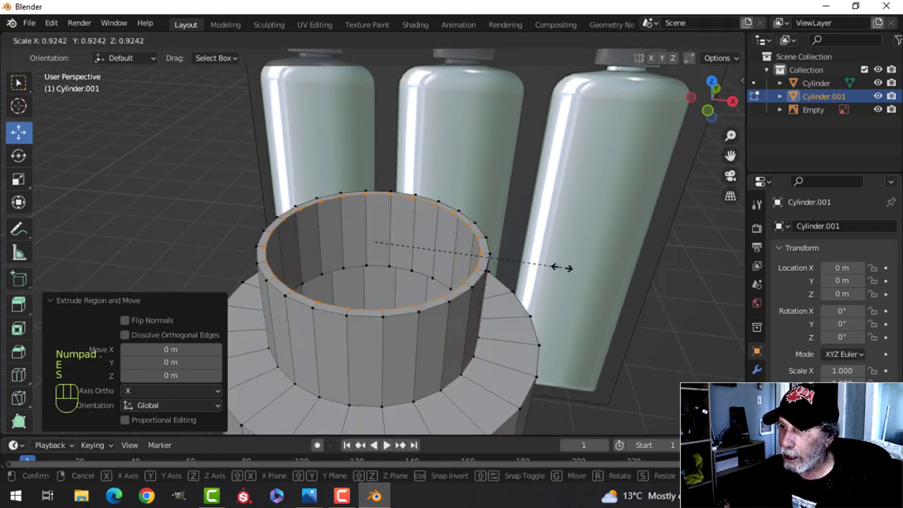
{"action": "left_click", "coordinate": [532, 264]}
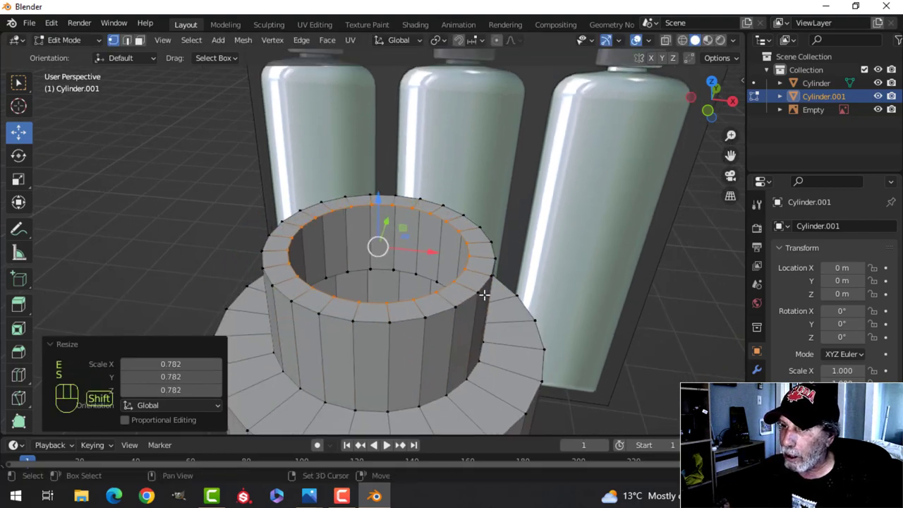
{"action": "middle_click_drag", "start_coordinate": [484, 294], "coordinate": [478, 264]}
{"action": "key", "text": "e"}
{"action": "left_click", "coordinate": [380, 215]}
{"action": "key", "text": "alt+a"}
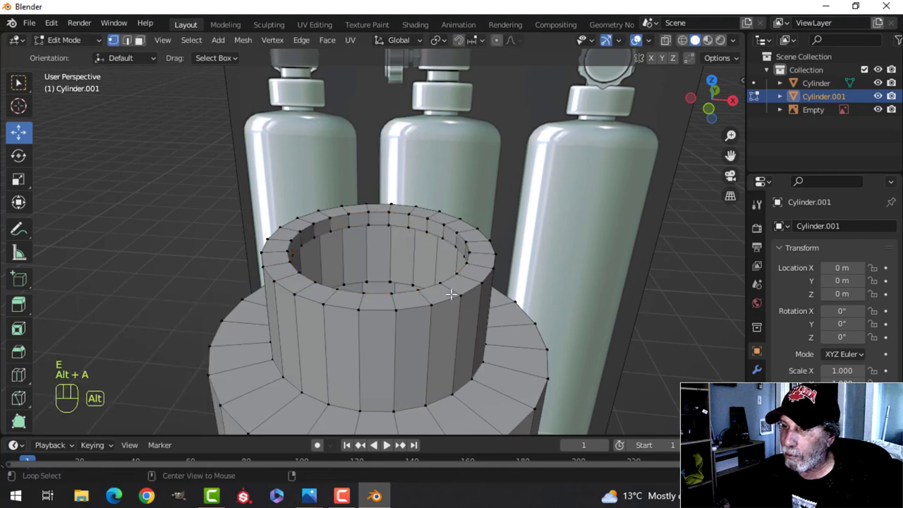
Step: Extrude the lower collar's bottom edge loop inward to the bottle's neck to close its underside
{"action": "scroll", "coordinate": [457, 316], "scroll_direction": "down", "scroll_amount": 2}
{"action": "middle_click_drag", "start_coordinate": [457, 316], "coordinate": [445, 234]}
{"action": "scroll", "coordinate": [442, 239], "scroll_direction": "down", "scroll_amount": 4}
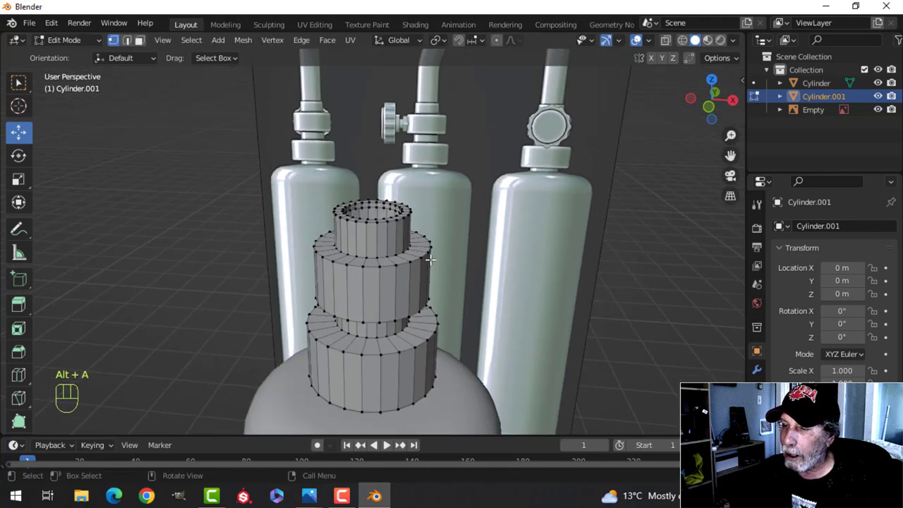
{"action": "middle_click_drag", "start_coordinate": [424, 295], "coordinate": [445, 259]}
{"action": "scroll", "coordinate": [415, 282], "scroll_direction": "up", "scroll_amount": 2}
{"action": "scroll", "coordinate": [412, 296], "scroll_direction": "up", "scroll_amount": 2}
{"action": "left_click", "coordinate": [400, 245], "text": "alt+shift"}
{"action": "key", "text": "e"}
{"action": "left_click", "coordinate": [496, 244]}
{"action": "key", "text": "s"}
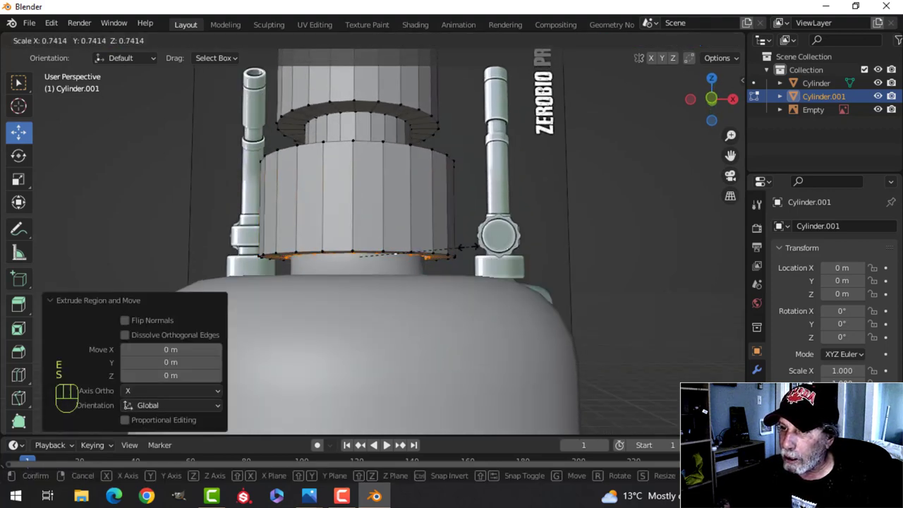
{"action": "left_click", "coordinate": [455, 247]}
{"action": "key", "text": "alt+a"}
Step: Select the top and bottom outer edge loops of both wide collars and bevel them with two segments
{"action": "middle_click_drag", "start_coordinate": [433, 261], "coordinate": [345, 236]}
{"action": "key", "text": "2"}
{"action": "middle_click_drag", "start_coordinate": [366, 301], "coordinate": [349, 172]}
{"action": "left_click", "coordinate": [362, 169], "text": "alt+shift"}
{"action": "left_click", "coordinate": [368, 280], "text": "alt+shift"}
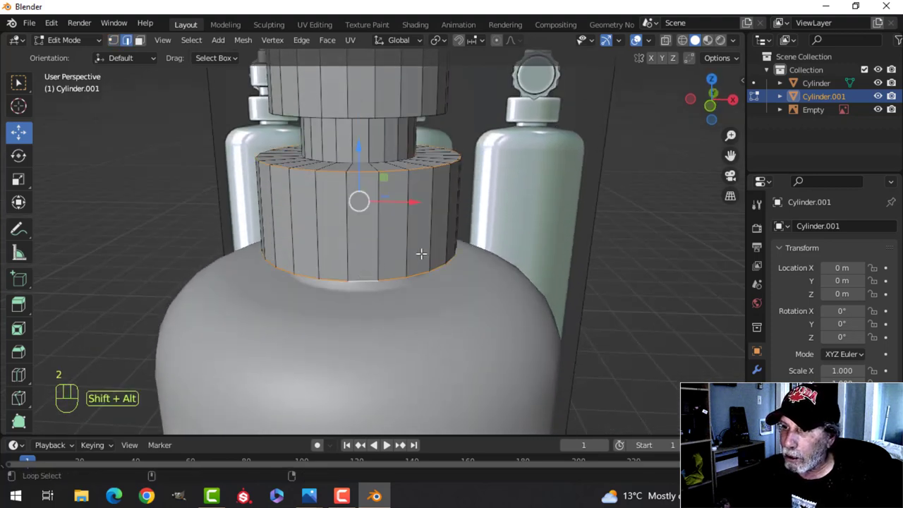
{"action": "middle_click_drag", "start_coordinate": [435, 236], "coordinate": [434, 302], "text": "shift"}
{"action": "left_click", "coordinate": [354, 212], "text": "alt+shift"}
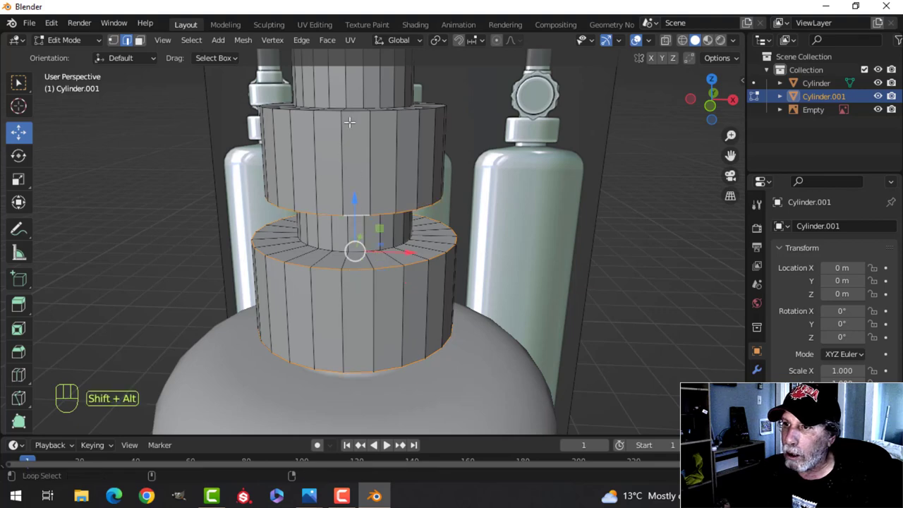
{"action": "left_click", "coordinate": [352, 111], "text": "alt+shift"}
{"action": "middle_click_drag", "start_coordinate": [353, 111], "coordinate": [447, 244]}
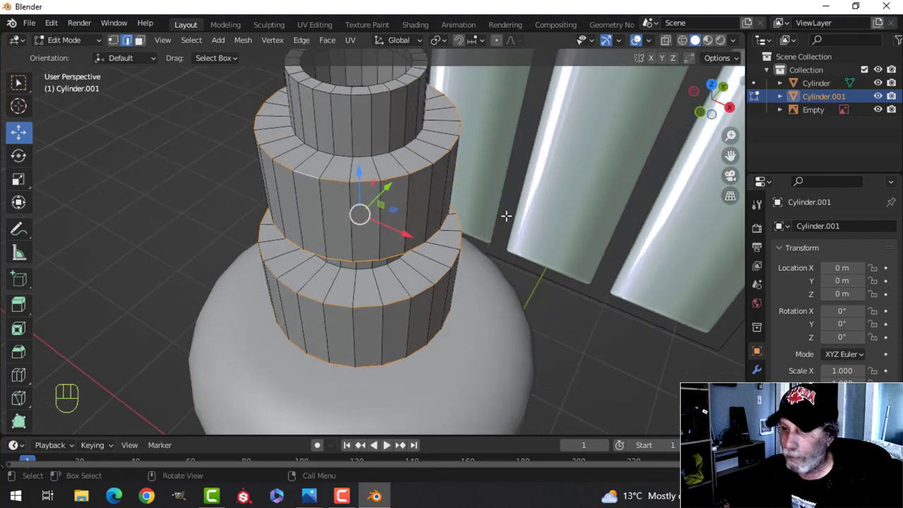
{"action": "key", "text": "ctrl+b"}
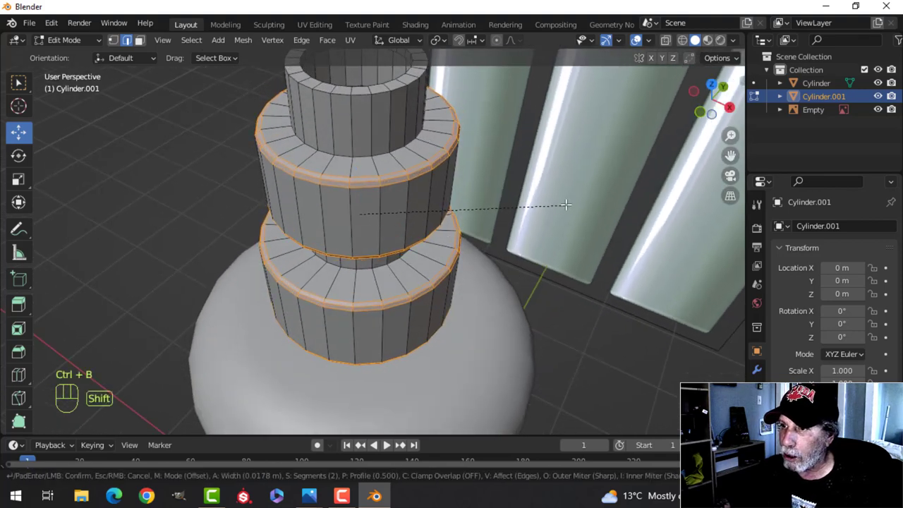
{"action": "left_click", "coordinate": [359, 212]}
{"action": "key", "text": "alt+a"}
Step: Bevel the outer and inner rim edge loops of the top sleeve's opening with two segments
{"action": "middle_click_drag", "start_coordinate": [359, 211], "coordinate": [398, 198]}
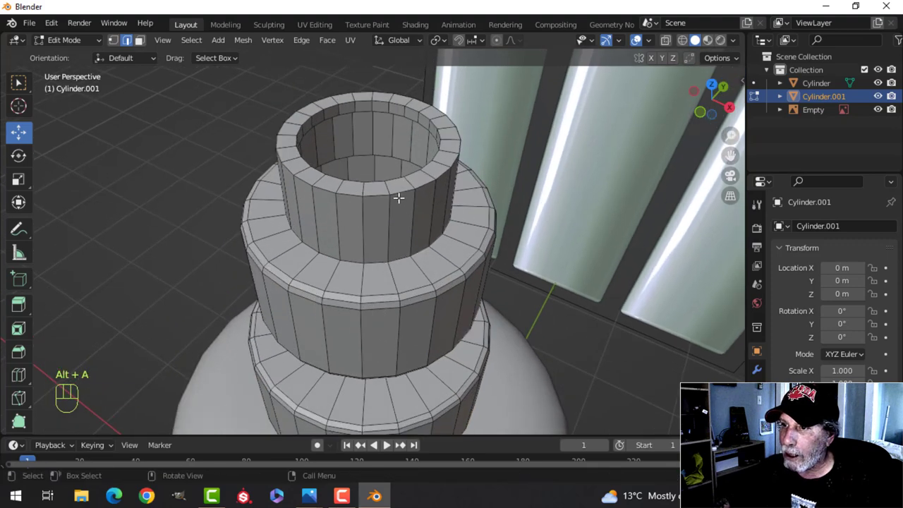
{"action": "left_click", "coordinate": [398, 196], "text": "alt+shift"}
{"action": "left_click", "coordinate": [393, 181], "text": "alt+shift"}
{"action": "key", "text": "ctrl+b"}
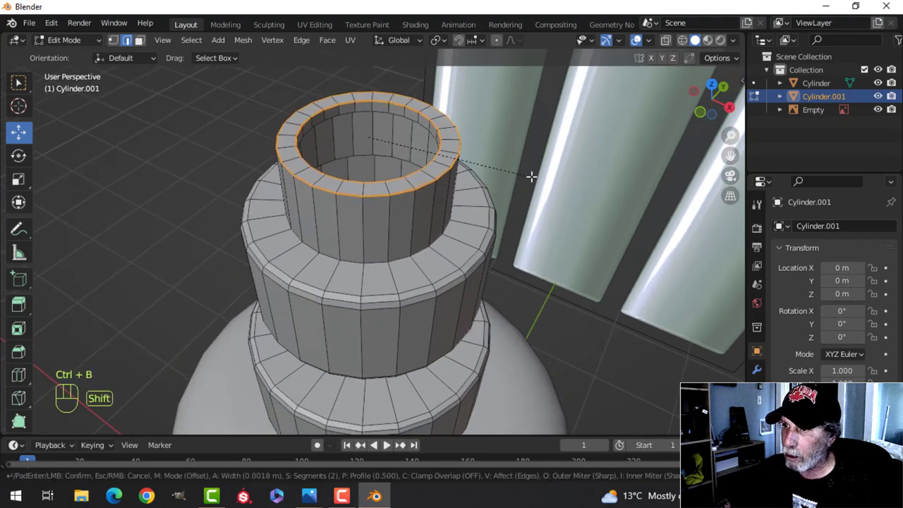
{"action": "left_click", "coordinate": [536, 169]}
{"action": "middle_click_drag", "start_coordinate": [536, 170], "coordinate": [475, 213]}
Step: Bevel the edge loop where the top sleeve meets the upper collar
{"action": "key", "text": "alt+a"}
{"action": "left_click", "coordinate": [400, 193], "text": "alt"}
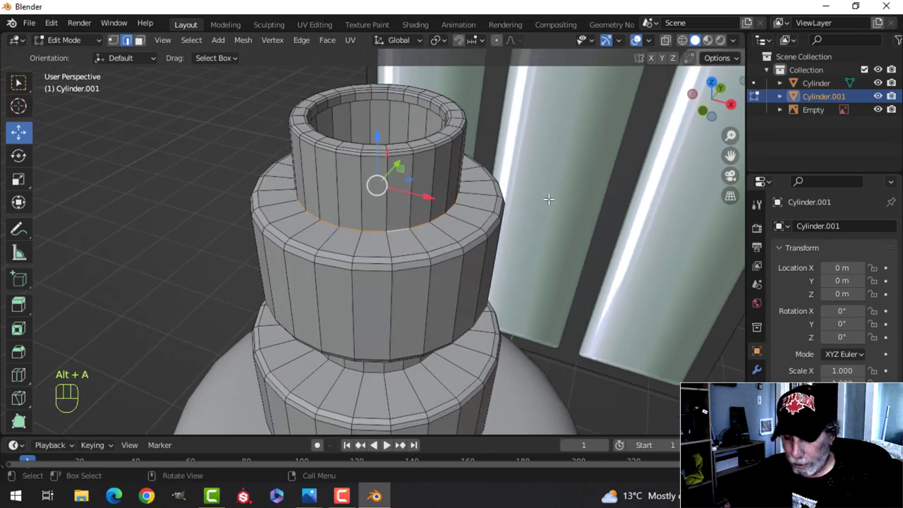
{"action": "key", "text": "ctrl+b"}
{"action": "left_click", "coordinate": [611, 196]}
{"action": "middle_click_drag", "start_coordinate": [611, 195], "coordinate": [490, 243]}
{"action": "key", "text": "a"}
{"action": "key", "text": "alt+a"}
Step: Bevel the edge loop where the narrow section between the collars meets the lower collar, using two segments
{"action": "middle_click_drag", "start_coordinate": [490, 243], "coordinate": [465, 205]}
{"action": "scroll", "coordinate": [403, 196], "scroll_direction": "up", "scroll_amount": 2}
{"action": "left_click", "coordinate": [373, 124], "text": "alt"}
{"action": "middle_click_drag", "start_coordinate": [429, 179], "coordinate": [372, 343]}
{"action": "left_click", "coordinate": [489, 318], "text": "alt"}
{"action": "key", "text": "ctrl+b"}
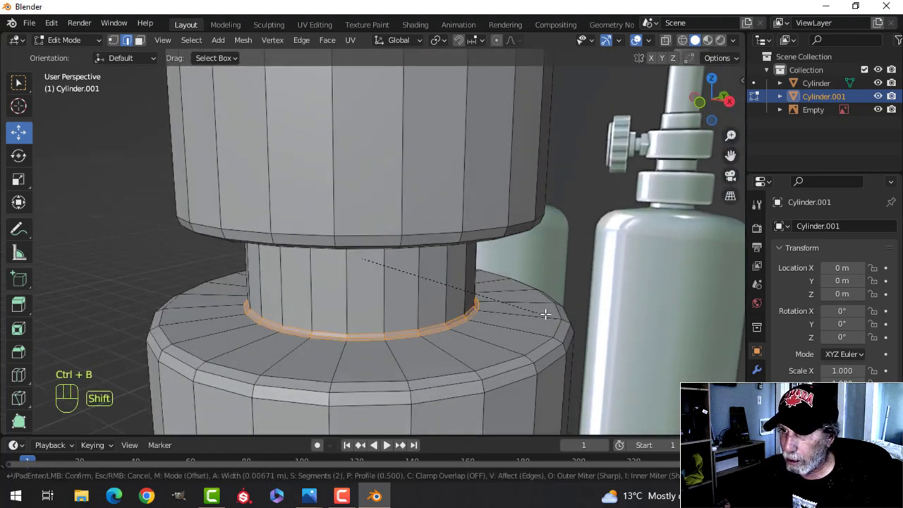
{"action": "left_click", "coordinate": [508, 316]}
{"action": "scroll", "coordinate": [433, 340], "scroll_direction": "down", "scroll_amount": 4}
{"action": "key", "text": "alt+a"}
Step: Apply smooth shading to the collar object in Object Mode
{"action": "middle_click_drag", "start_coordinate": [433, 340], "coordinate": [395, 236]}
{"action": "key", "text": "Tab"}
{"action": "right_click", "coordinate": [355, 167]}
{"action": "left_click", "coordinate": [354, 167]}
{"action": "key", "text": "Tab"}
{"action": "key", "text": "Tab"}
Step: Select all geometry of the bottle and collar together in Edit Mode, recalculate the normals, and return to Object Mode
{"action": "key", "text": "alt+a"}
{"action": "scroll", "coordinate": [399, 267], "scroll_direction": "down", "scroll_amount": 3}
{"action": "key", "text": "a"}
{"action": "key", "text": "Tab"}
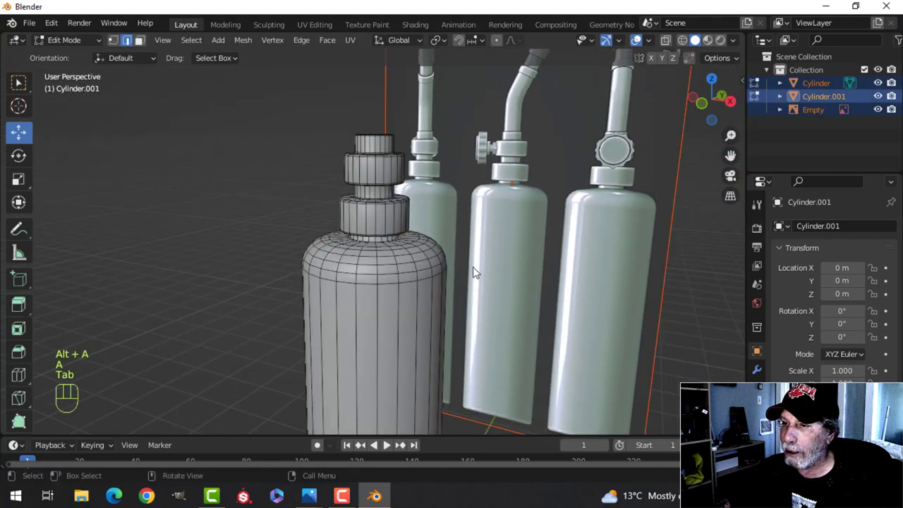
{"action": "key", "text": "a"}
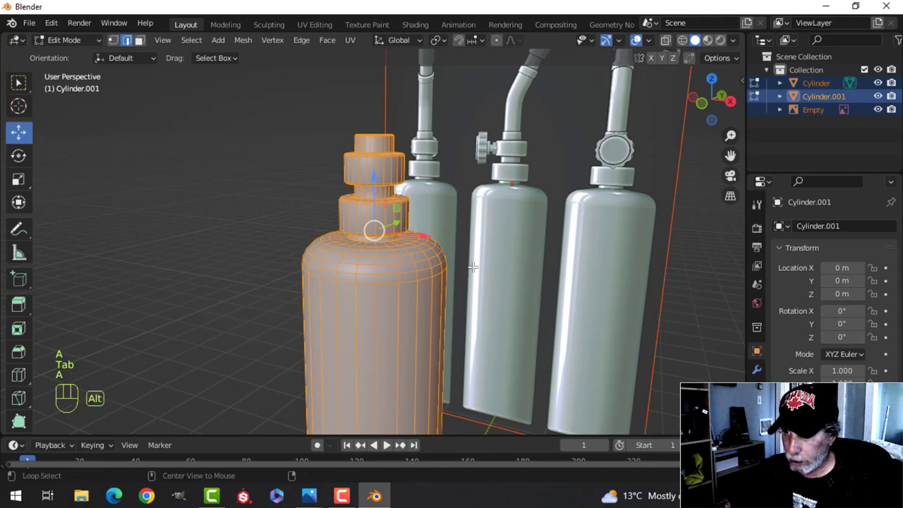
{"action": "key", "text": "alt+n"}
{"action": "left_click", "coordinate": [470, 278]}
{"action": "key", "text": "Tab"}
Step: Compare the finished collar stack with the middle reference in front view, including the valve knob beside it
{"action": "middle_click_drag", "start_coordinate": [469, 277], "coordinate": [403, 263]}
{"action": "key", "text": "alt+a"}
{"action": "key", "text": "KP_1"}
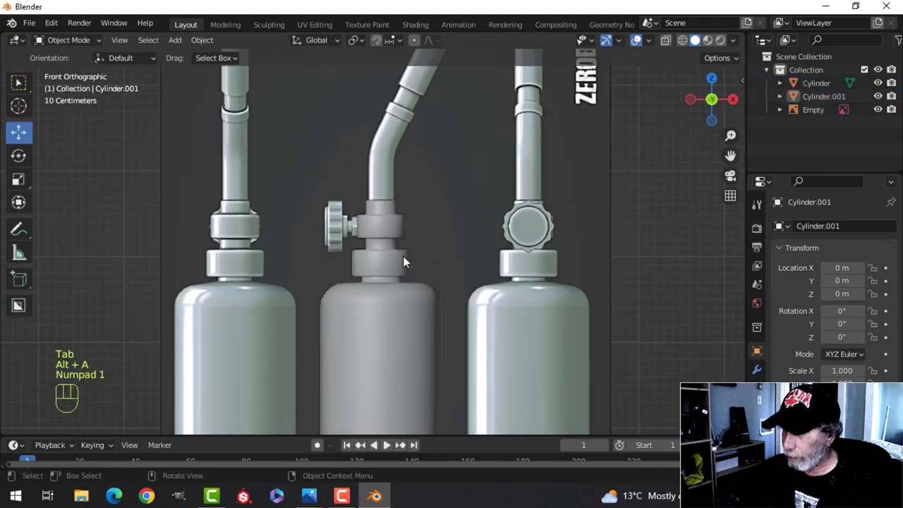
{"action": "scroll", "coordinate": [347, 230], "scroll_direction": "up", "scroll_amount": 4}
{"action": "scroll", "coordinate": [322, 202], "scroll_direction": "up", "scroll_amount": 2}
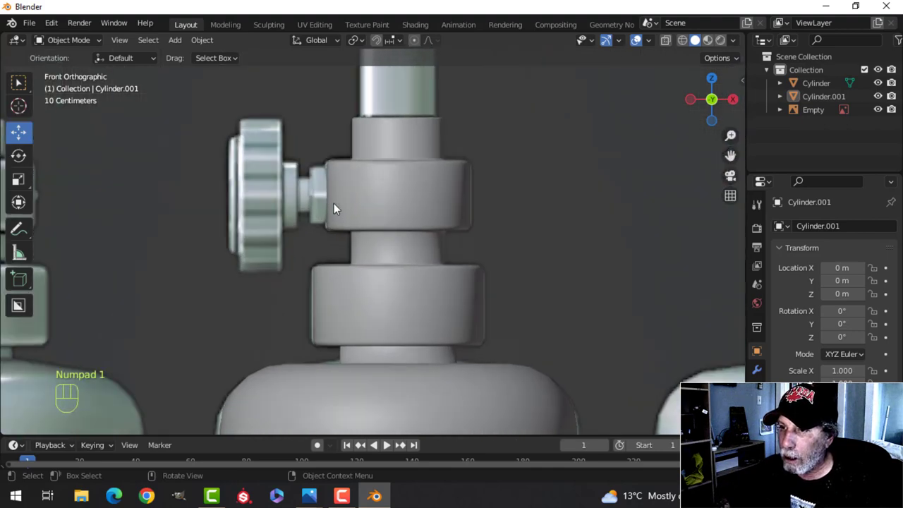
{"action": "scroll", "coordinate": [375, 169], "scroll_direction": "down", "scroll_amount": 5}
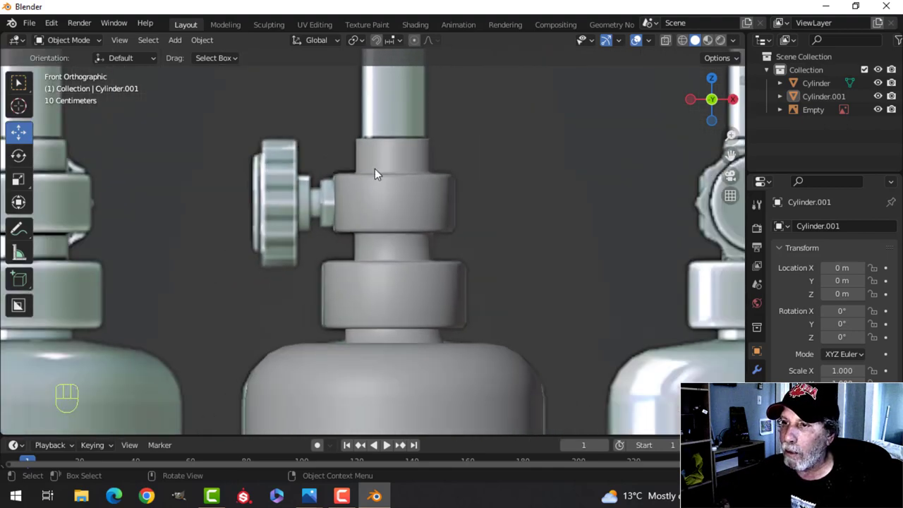
{"action": "scroll", "coordinate": [371, 268], "scroll_direction": "up", "scroll_amount": 3}
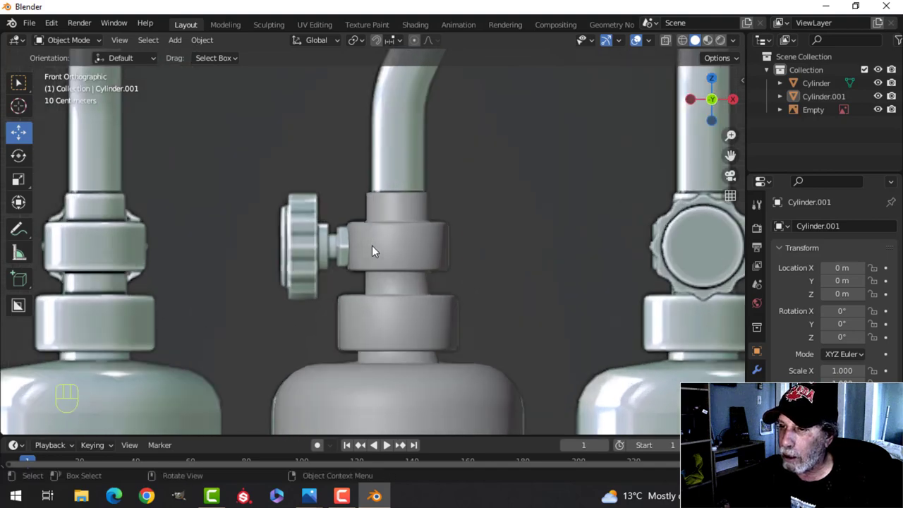
Step: Snap the 3D cursor to the central vertical edge on the positive X side of the upper collar
{"action": "left_click", "coordinate": [363, 237]}
{"action": "key", "text": "KP_3"}
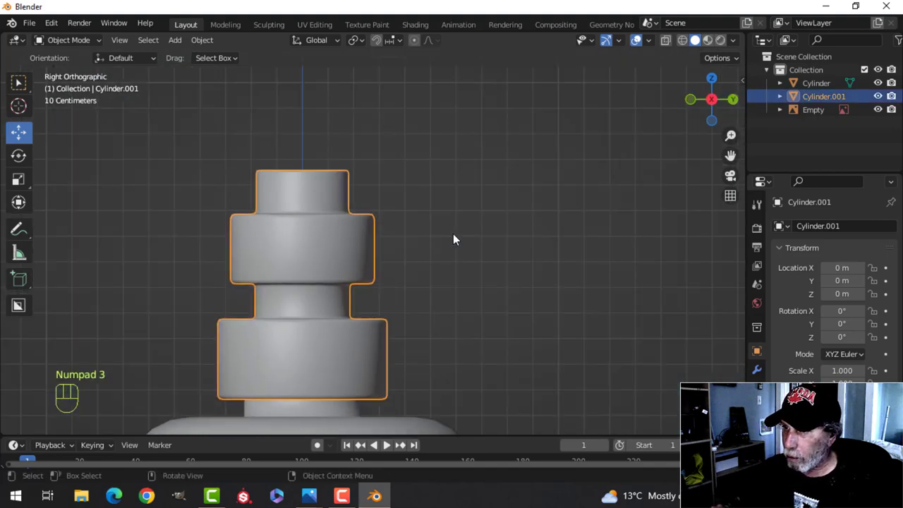
{"action": "key", "text": "Tab"}
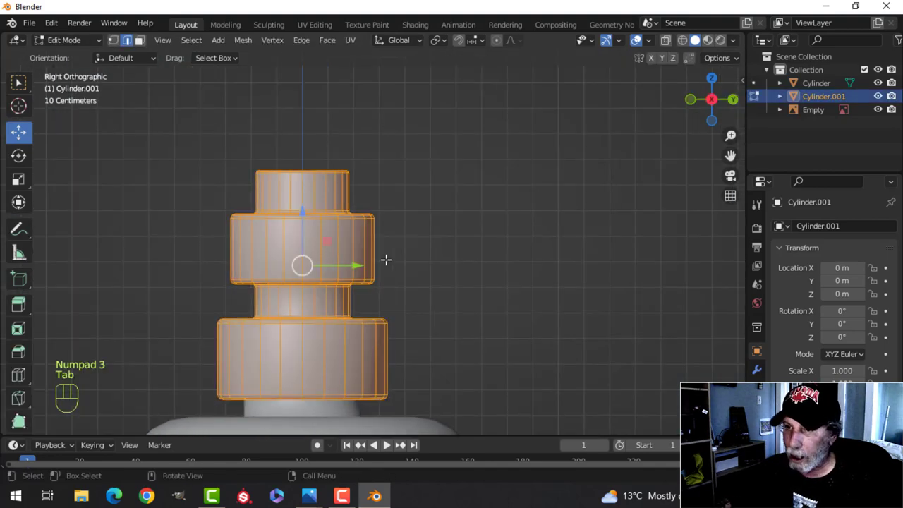
{"action": "left_click", "coordinate": [399, 246]}
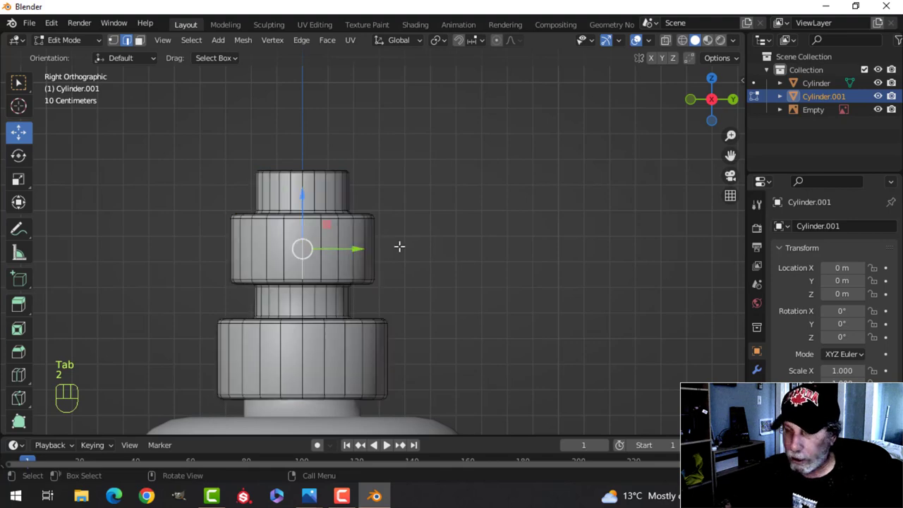
{"action": "key", "text": "shift+s"}
{"action": "left_click", "coordinate": [398, 310]}
{"action": "key", "text": "Tab"}
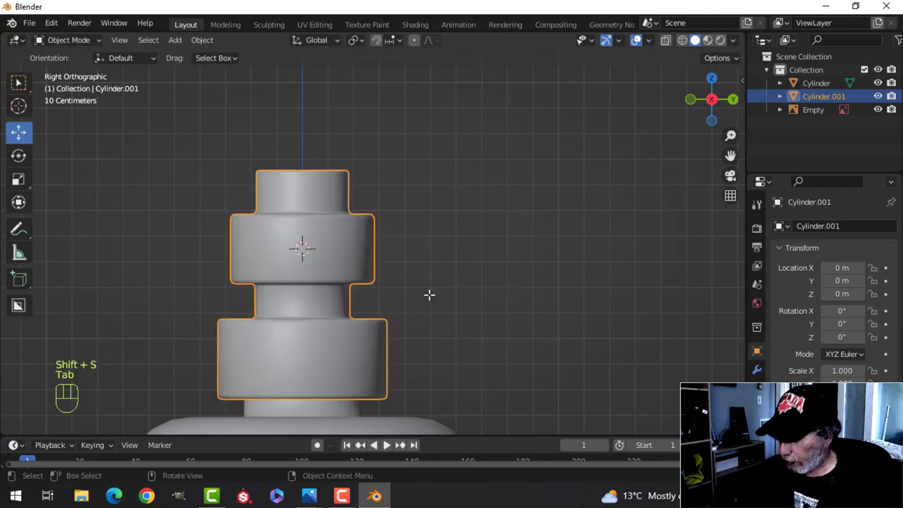
{"action": "key", "text": "KP_1"}
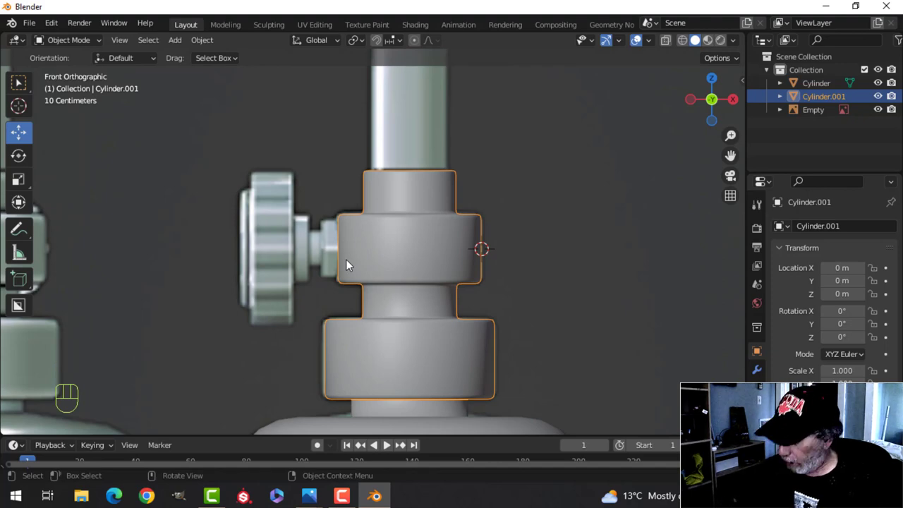
Step: Snap the 3D cursor to the central vertical edge on the valve-knob side of the upper collar, then return to Object Mode
{"action": "key", "text": "ctrl+KP_3"}
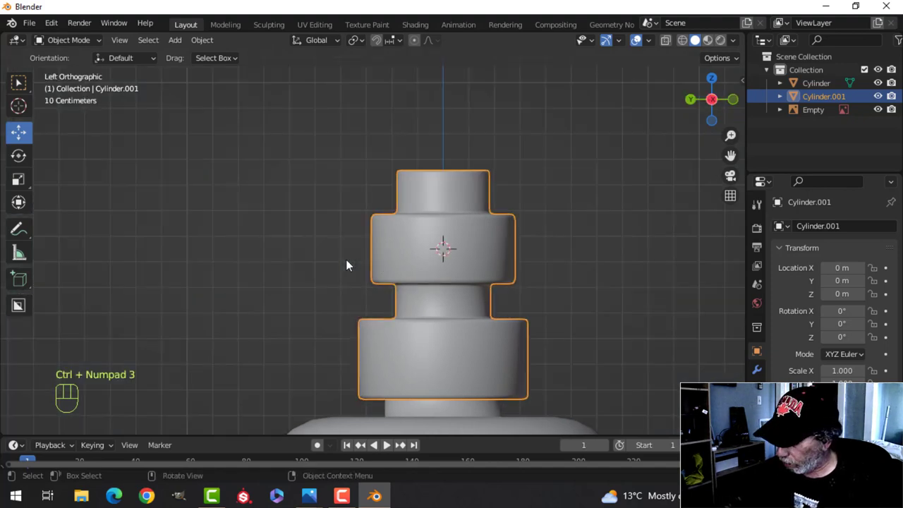
{"action": "key", "text": "KP_3"}
{"action": "key", "text": "Tab"}
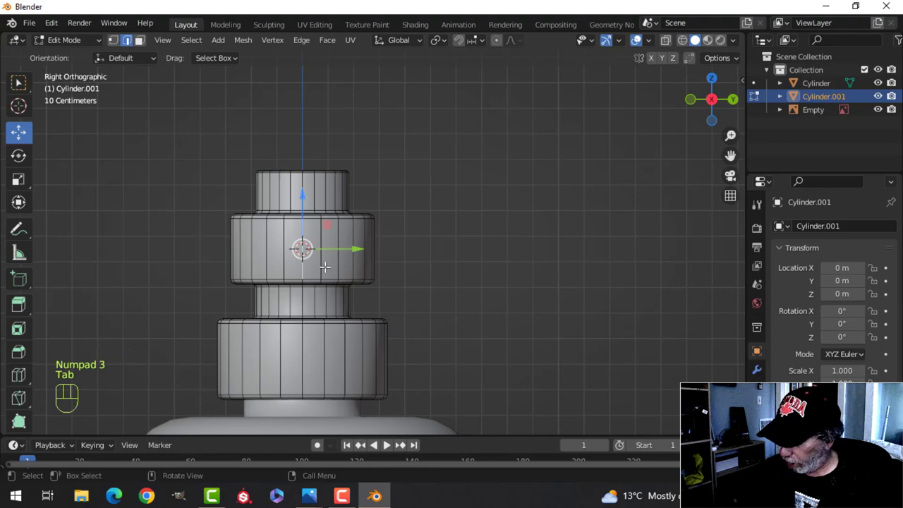
{"action": "key", "text": "ctrl+KP_3"}
{"action": "key", "text": "alt+a"}
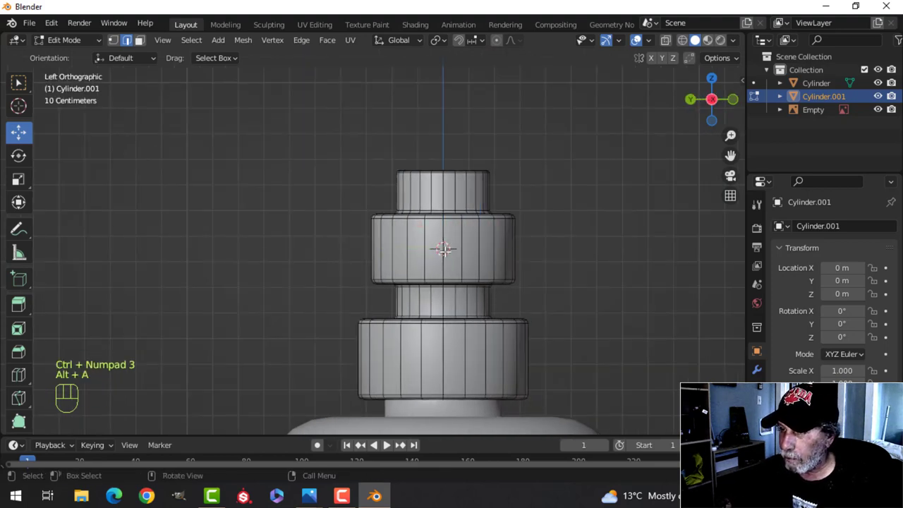
{"action": "left_click", "coordinate": [438, 230]}
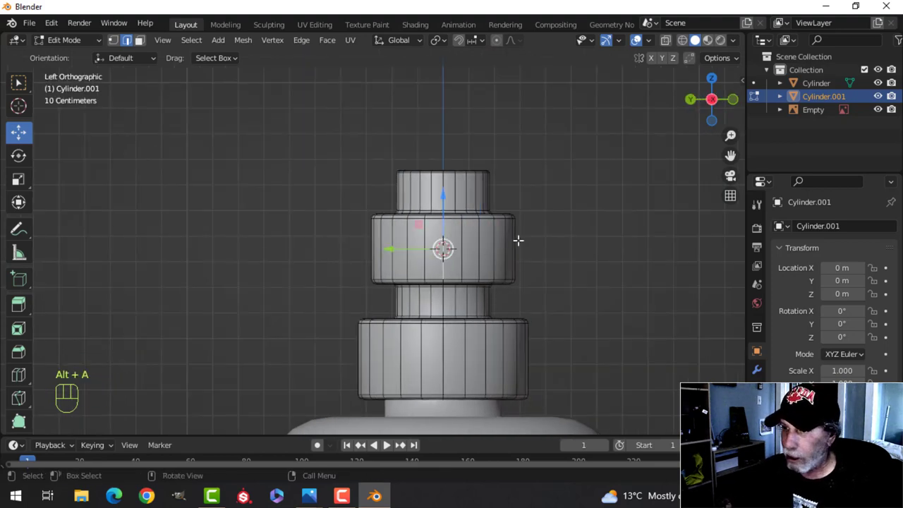
{"action": "key", "text": "shift+s"}
{"action": "left_click", "coordinate": [520, 317]}
{"action": "key", "text": "Tab"}
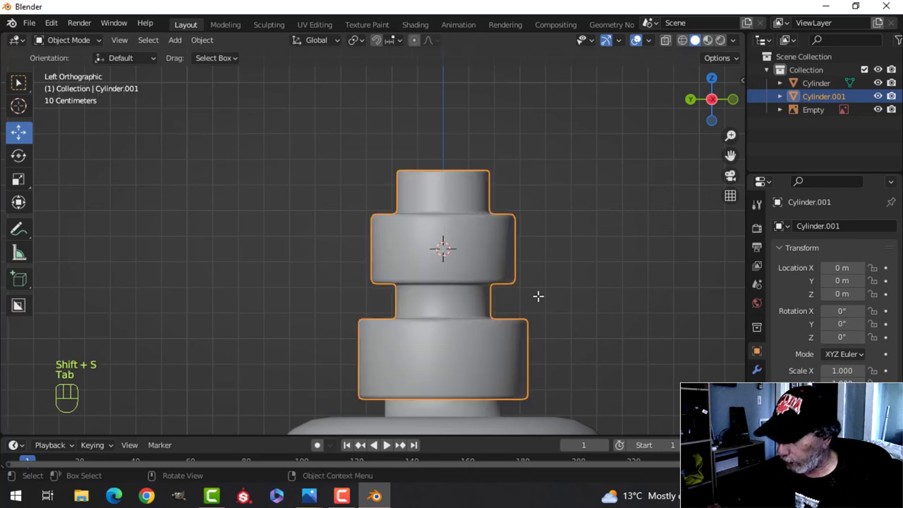
Step: Add a six-vertex mesh circle at the 3D cursor on the valve side of the upper collar
{"action": "key", "text": "KP_1"}
{"action": "scroll", "coordinate": [324, 254], "scroll_direction": "up", "scroll_amount": 4}
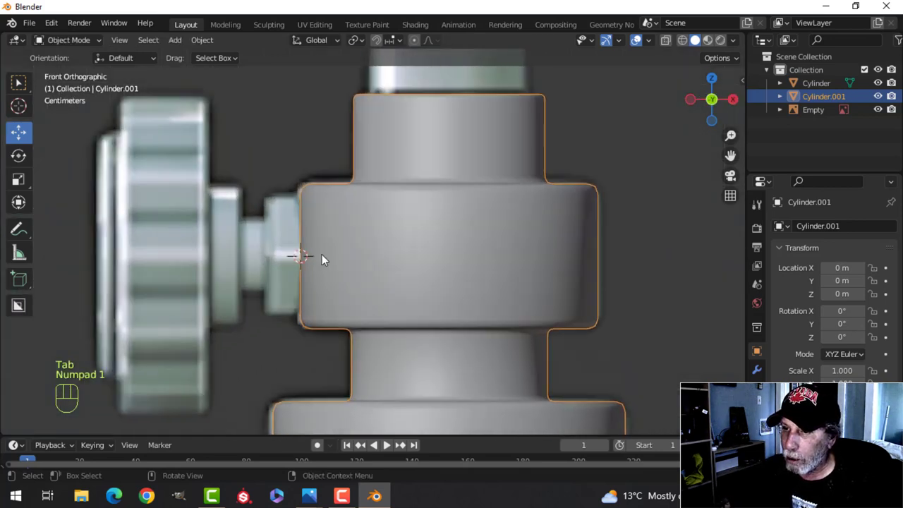
{"action": "key", "text": "shift+a"}
{"action": "mouse_move", "coordinate": [346, 197]}
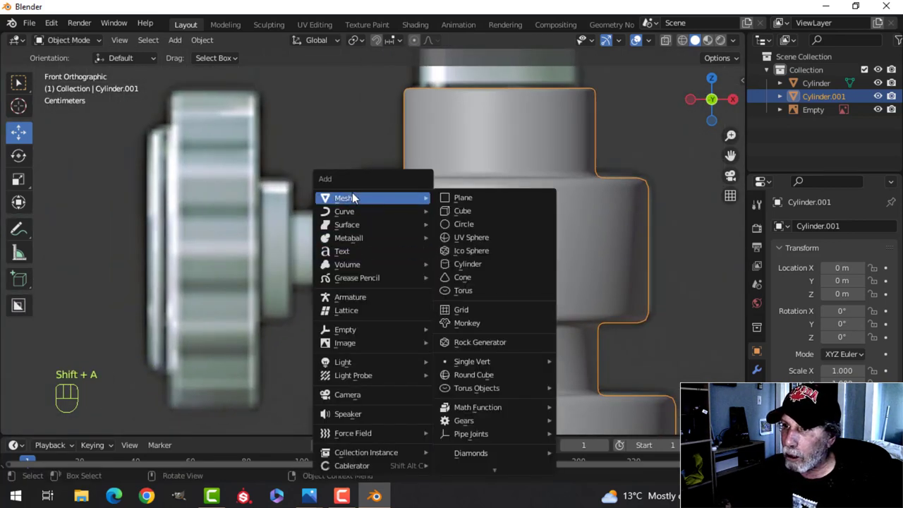
{"action": "left_click", "coordinate": [462, 209]}
{"action": "left_click", "coordinate": [171, 279]}
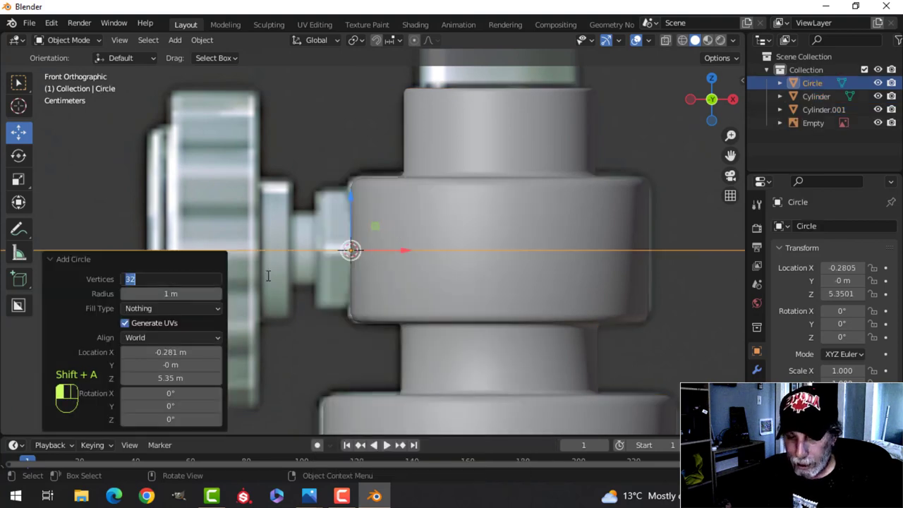
{"action": "key", "text": "Return"}
{"action": "scroll", "coordinate": [282, 275], "scroll_direction": "down", "scroll_amount": 3}
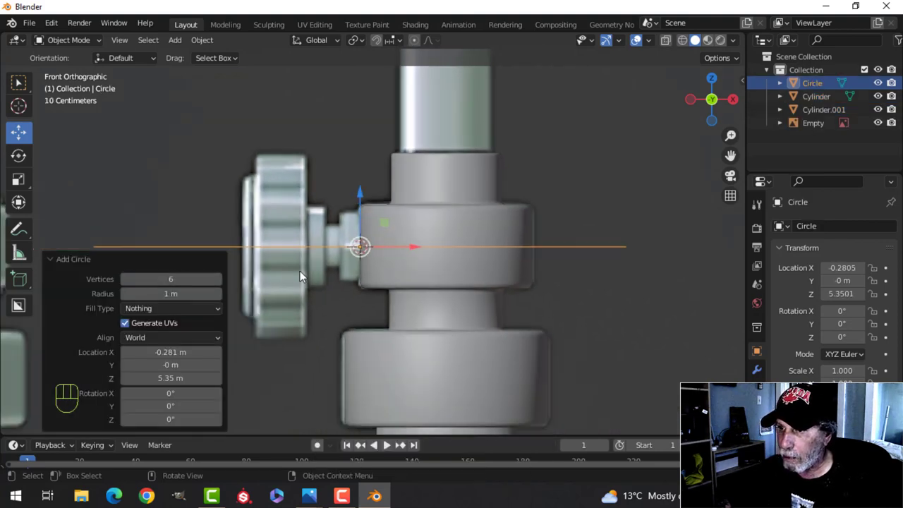
Step: Scale the circle to about 0.115, rotate it 90° around Y, and scale it again by about 1.158 to fit the nut
{"action": "key", "text": "Tab"}
{"action": "key", "text": "s"}
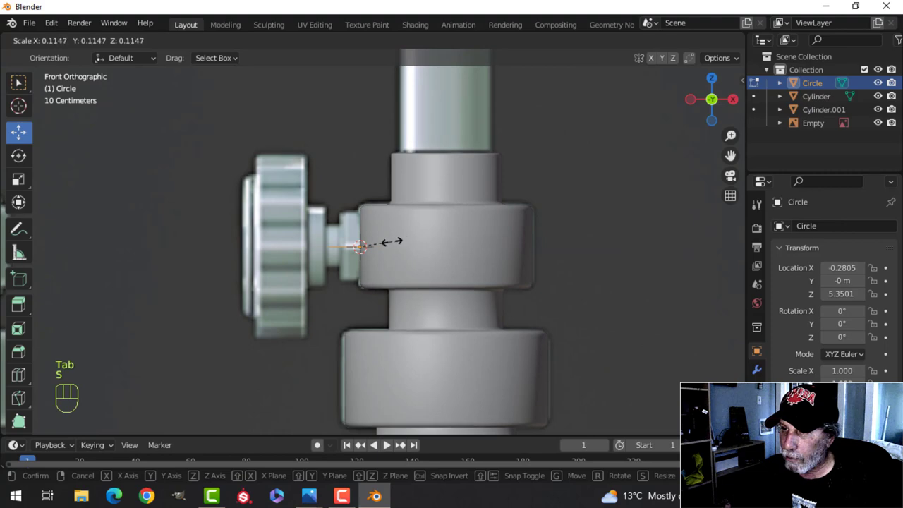
{"action": "left_click", "coordinate": [391, 242]}
{"action": "scroll", "coordinate": [352, 247], "scroll_direction": "up", "scroll_amount": 3}
{"action": "type", "text": "ry"}
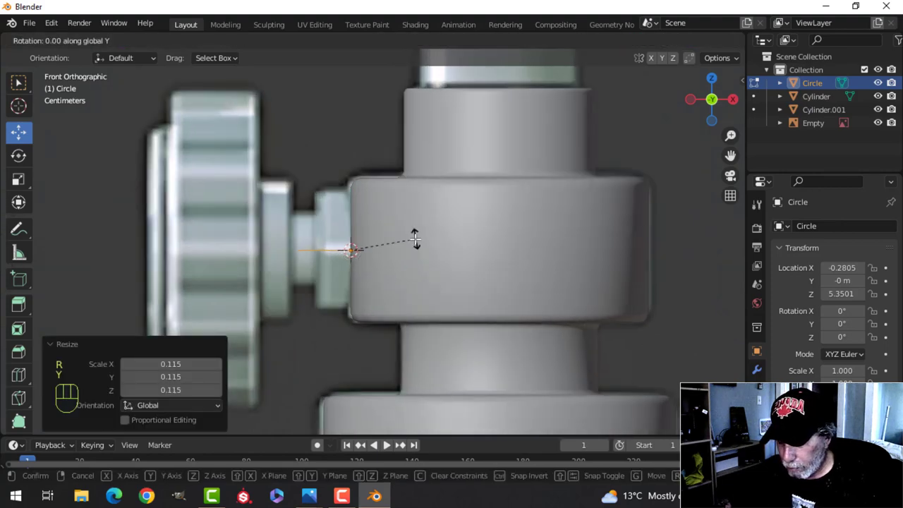
{"action": "type", "text": "90"}
{"action": "left_click", "coordinate": [415, 240]}
{"action": "key", "text": "s"}
{"action": "left_click", "coordinate": [426, 241]}
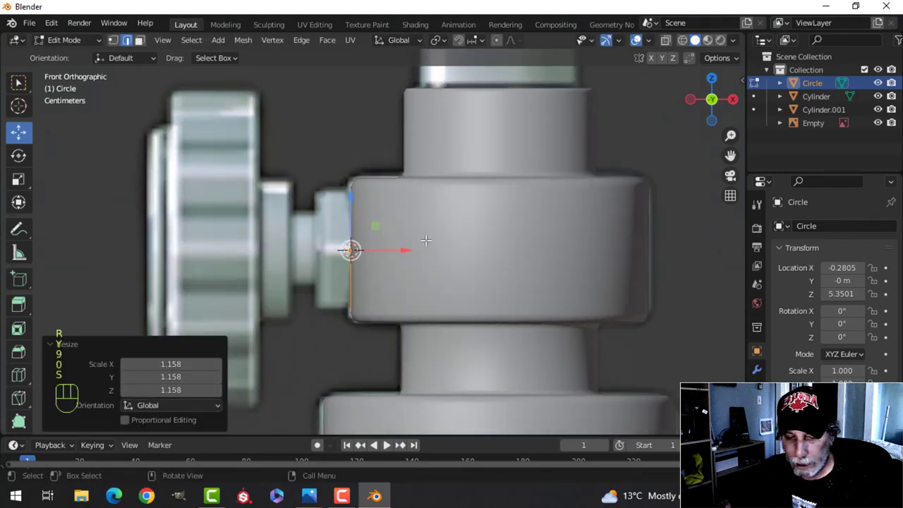
Step: Move the hexagon along X to the nut's outer face in the reference, and extrude it back into the collar
{"action": "key", "text": "1"}
{"action": "left_click_drag", "start_coordinate": [400, 250], "coordinate": [375, 250]}
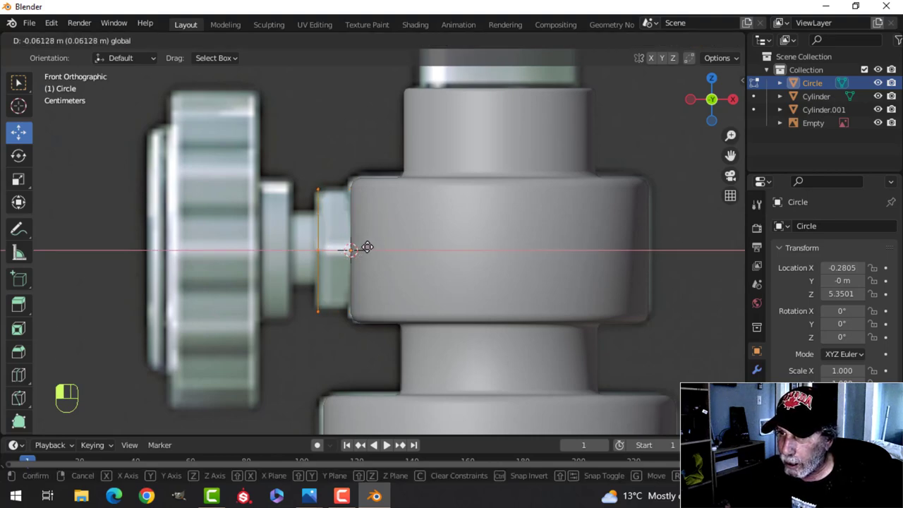
{"action": "key", "text": "e"}
{"action": "left_click_drag", "start_coordinate": [366, 247], "coordinate": [423, 250]}
{"action": "left_click", "coordinate": [404, 244]}
Step: Fill the open outer end of the hexagonal nut with a face
{"action": "middle_click_drag", "start_coordinate": [421, 247], "coordinate": [442, 257]}
{"action": "key", "text": "alt+a"}
{"action": "key", "text": "f"}
{"action": "key", "text": "f"}
{"action": "key", "text": "alt+a"}
{"action": "scroll", "coordinate": [471, 245], "scroll_direction": "down", "scroll_amount": 3}
{"action": "key", "text": "alt+a"}
{"action": "scroll", "coordinate": [471, 246], "scroll_direction": "down", "scroll_amount": 3}
{"action": "scroll", "coordinate": [457, 235], "scroll_direction": "up", "scroll_amount": 3}
Step: Bevel all edges of the hexagonal nut by about 0.009 m with two segments, and return to Object Mode
{"action": "key", "text": "a"}
{"action": "key", "text": "2"}
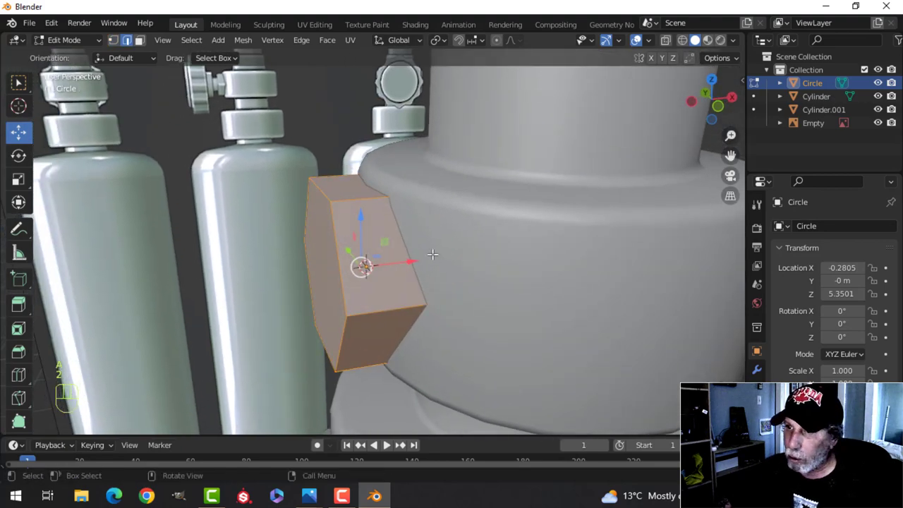
{"action": "key", "text": "ctrl+b"}
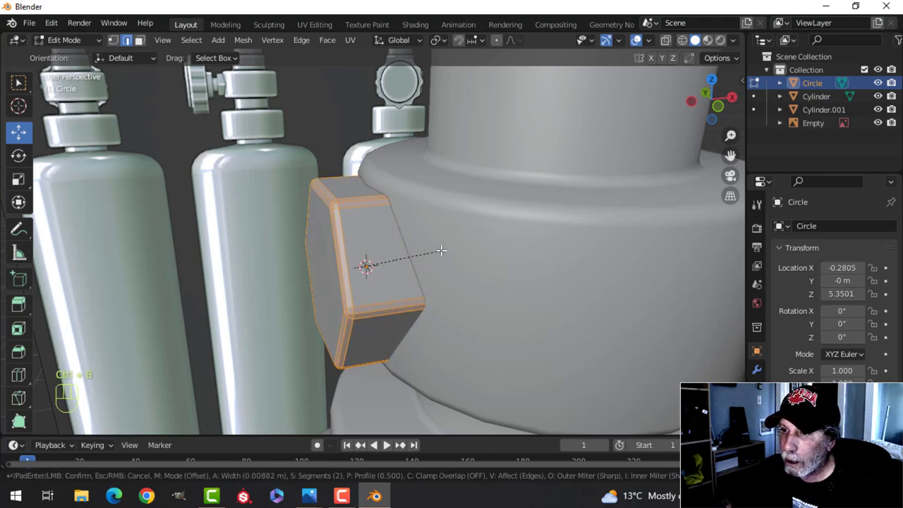
{"action": "left_click", "coordinate": [441, 250]}
{"action": "key", "text": "Tab"}
Step: Apply smooth shading to the hexagonal nut
{"action": "scroll", "coordinate": [438, 249], "scroll_direction": "down", "scroll_amount": 4}
{"action": "key", "text": "alt+a"}
{"action": "middle_click_drag", "start_coordinate": [416, 244], "coordinate": [464, 250]}
{"action": "scroll", "coordinate": [464, 249], "scroll_direction": "down", "scroll_amount": 3}
{"action": "left_click", "coordinate": [387, 250]}
{"action": "right_click", "coordinate": [386, 249]}
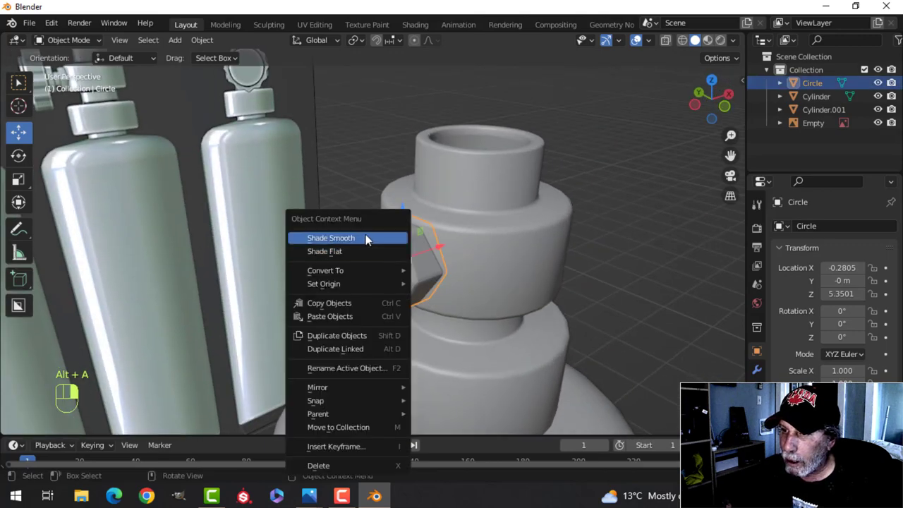
{"action": "left_click", "coordinate": [365, 234]}
{"action": "middle_click_drag", "start_coordinate": [365, 234], "coordinate": [451, 214]}
{"action": "mouse_move", "coordinate": [452, 214]}
{"action": "middle_mouse_down"}
{"action": "mouse_move", "coordinate": [384, 226]}
{"action": "mouse_move", "coordinate": [408, 219]}
{"action": "mouse_move", "coordinate": [417, 170]}
{"action": "mouse_move", "coordinate": [459, 137]}
{"action": "mouse_move", "coordinate": [476, 211]}
{"action": "mouse_move", "coordinate": [451, 221]}
{"action": "middle_mouse_up"}
{"action": "scroll", "coordinate": [382, 226], "scroll_direction": "up", "scroll_amount": 5}
{"action": "key", "text": "alt+a"}
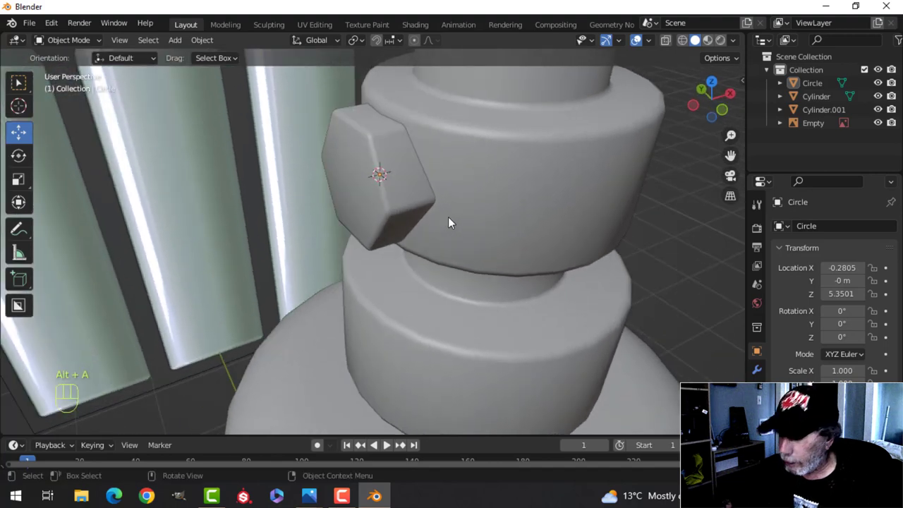
Step: Compare the hexagonal nut with the valve knob and stem reference in front view
{"action": "key", "text": "KP_1"}
{"action": "scroll", "coordinate": [452, 205], "scroll_direction": "up", "scroll_amount": 3}
{"action": "middle_click_drag", "start_coordinate": [341, 133], "coordinate": [429, 258], "text": "shift"}
{"action": "scroll", "coordinate": [407, 232], "scroll_direction": "down", "scroll_amount": 2}
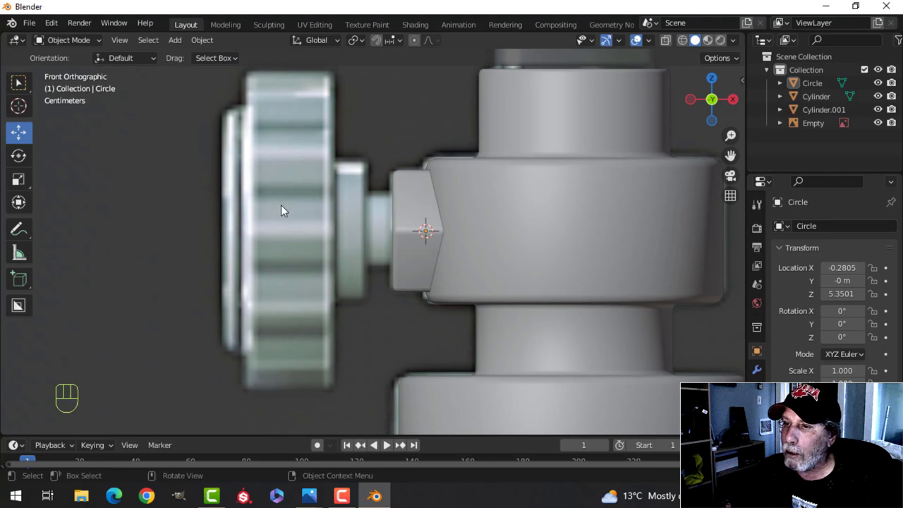
{"action": "scroll", "coordinate": [390, 205], "scroll_direction": "down", "scroll_amount": 1}
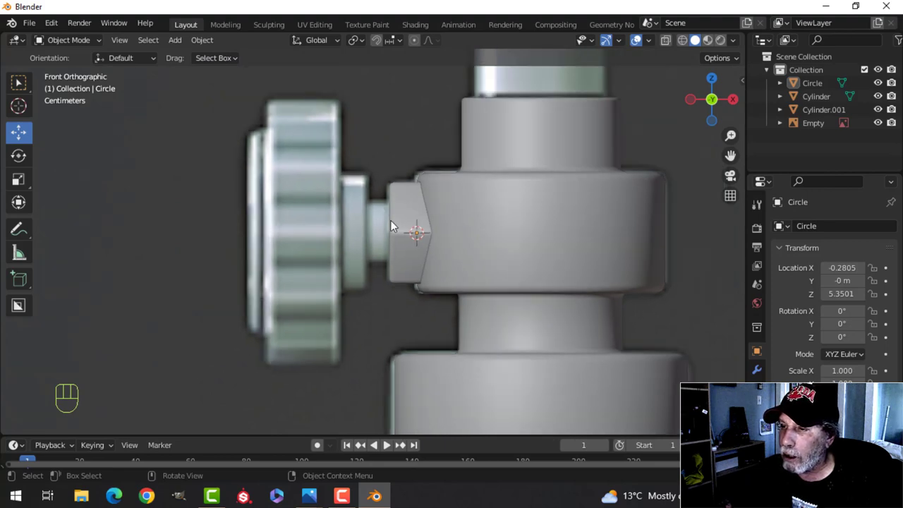
{"action": "middle_click_drag", "start_coordinate": [453, 226], "coordinate": [434, 247]}
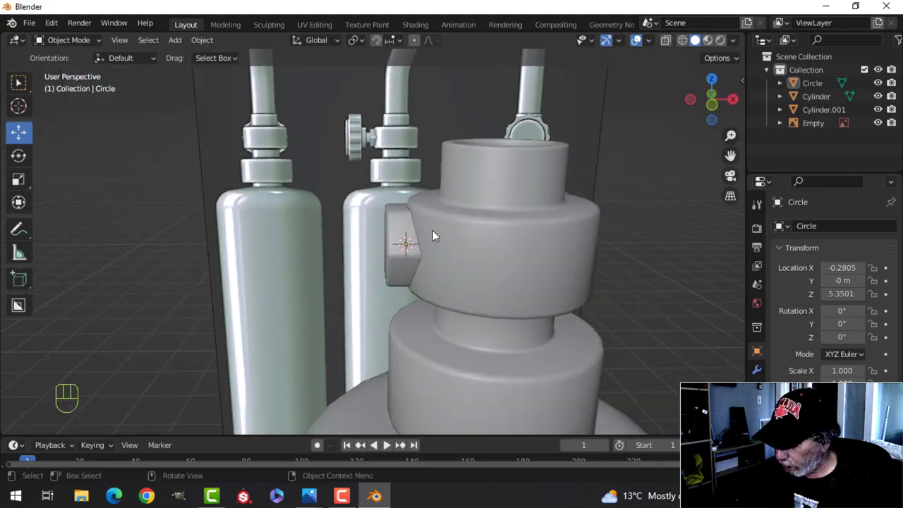
{"action": "key", "text": "KP_1"}
{"action": "scroll", "coordinate": [433, 237], "scroll_direction": "down", "scroll_amount": 2}
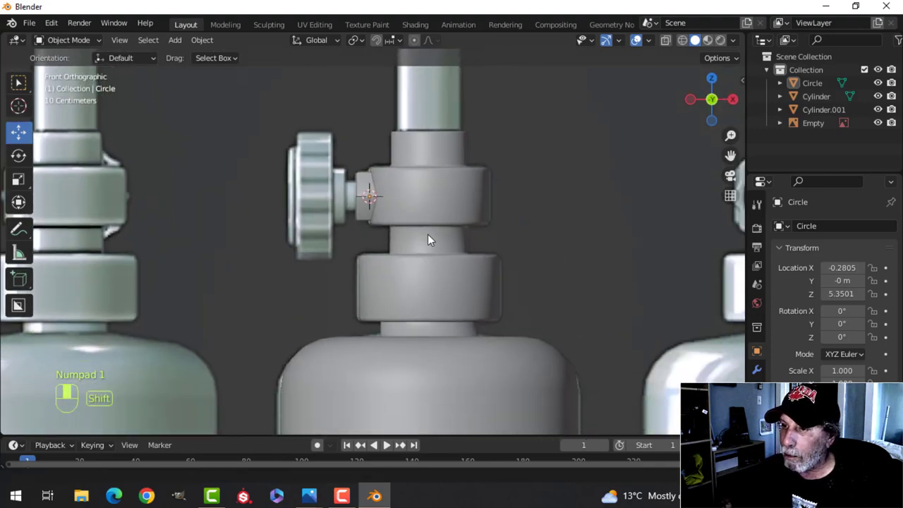
Step: Duplicate the upper edge loop of the lower collar and move the copy about -0.843 m along X
{"action": "left_click", "coordinate": [416, 282]}
{"action": "key", "text": "Tab"}
{"action": "key", "text": "alt+a"}
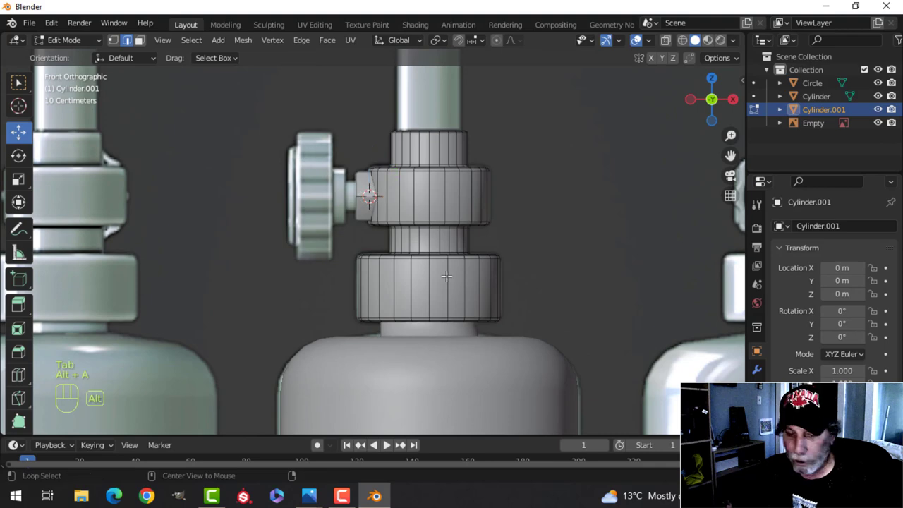
{"action": "key", "text": "2"}
{"action": "left_click", "coordinate": [434, 261], "text": "alt"}
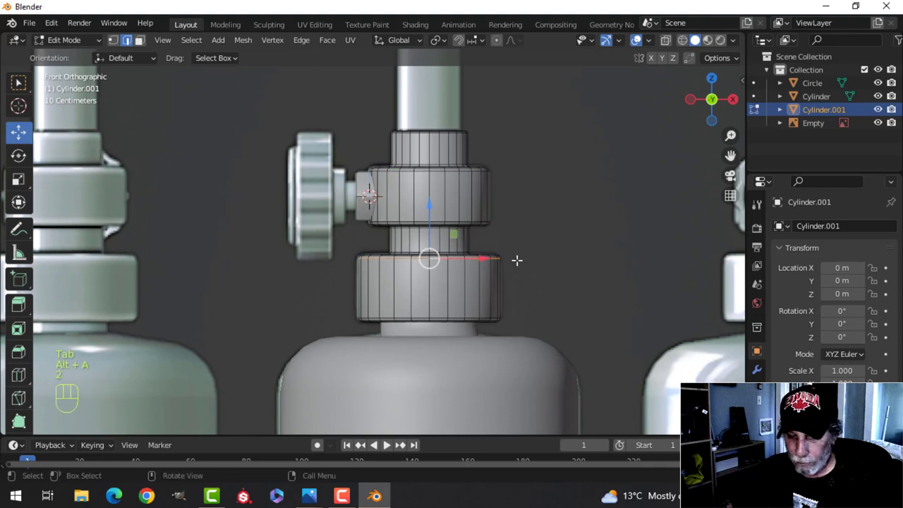
{"action": "key", "text": "shift+d"}
{"action": "left_click", "coordinate": [311, 259]}
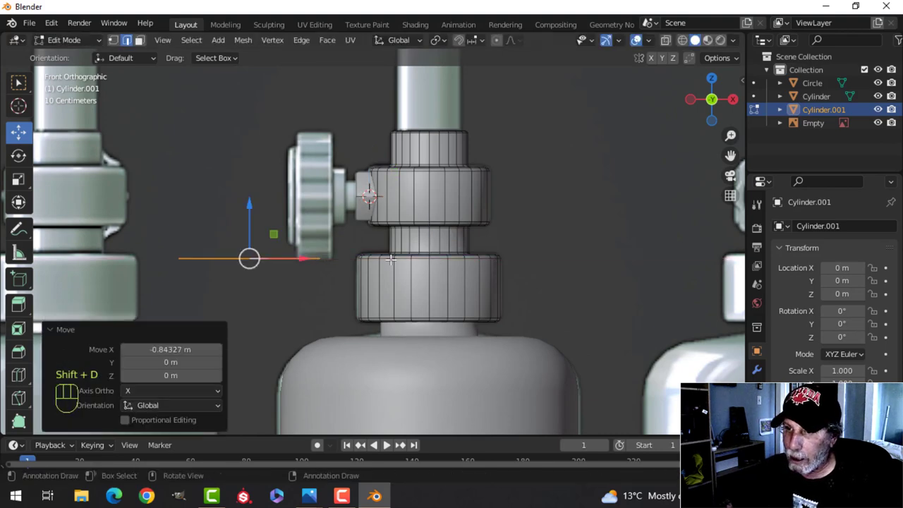
Step: Rotate the duplicated loop 90° around Y and position it over the outer part of the reference valve knob
{"action": "key", "text": "r"}
{"action": "key", "text": "y"}
{"action": "key", "text": "9"}
{"action": "key", "text": "0"}
{"action": "left_click", "coordinate": [390, 259]}
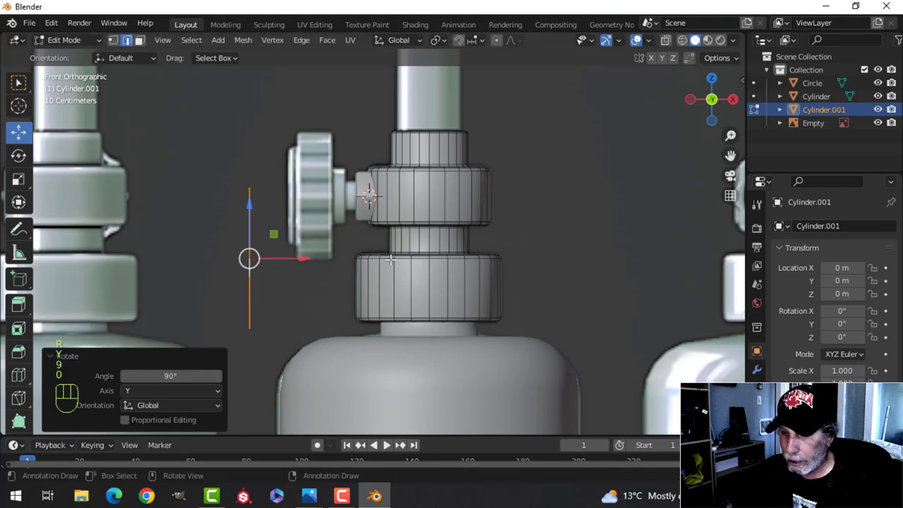
{"action": "key", "text": "g"}
{"action": "key", "text": "g"}
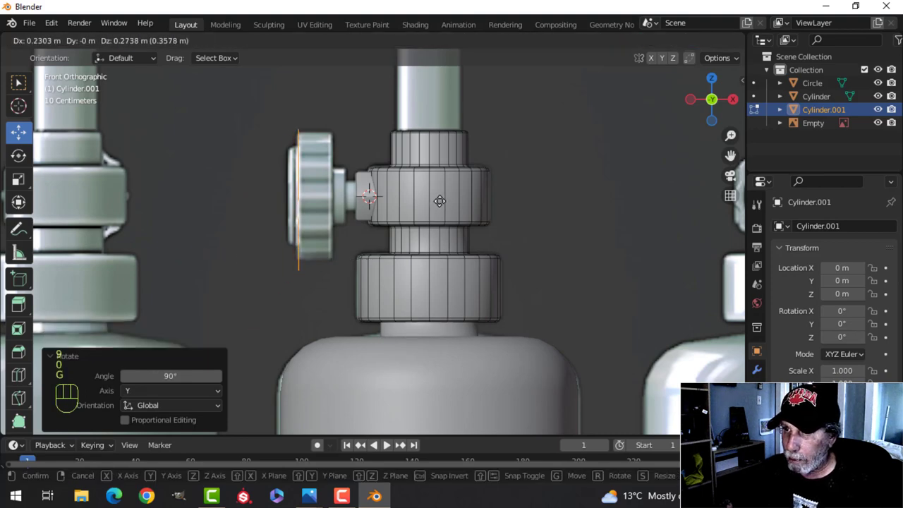
{"action": "left_click", "coordinate": [440, 200]}
Step: Separate the duplicated loop into its own object and select all its geometry in Edit Mode
{"action": "key", "text": "p"}
{"action": "left_click", "coordinate": [447, 197]}
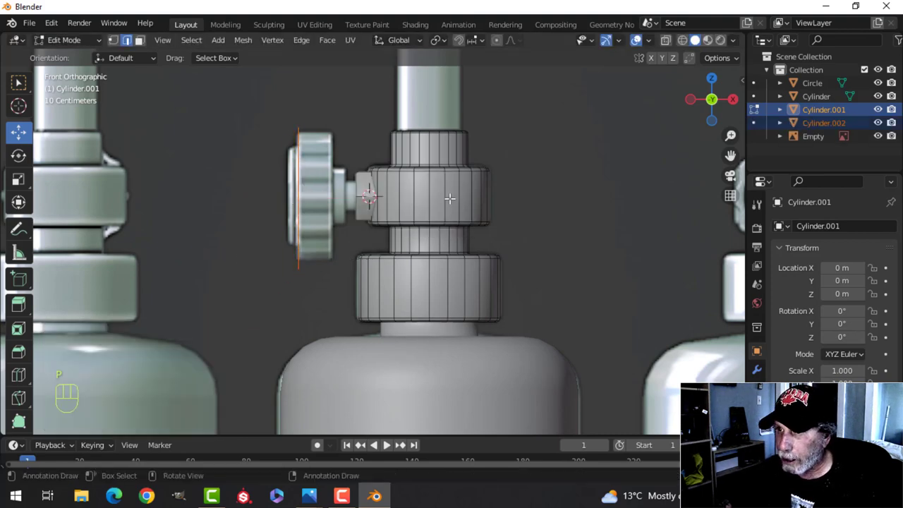
{"action": "key", "text": "Tab"}
{"action": "left_click", "coordinate": [376, 161]}
{"action": "key", "text": "Tab"}
{"action": "key", "text": "a"}
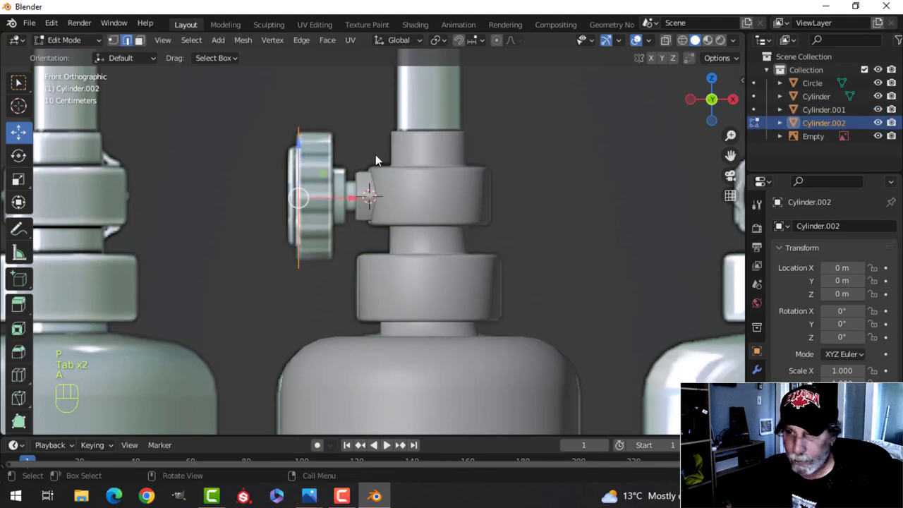
Step: Scale the ring to about 0.9 to match the knob's diameter and shift it about -0.011 m along X
{"action": "key", "text": "1"}
{"action": "scroll", "coordinate": [375, 154], "scroll_direction": "up", "scroll_amount": 2}
{"action": "key", "text": "s"}
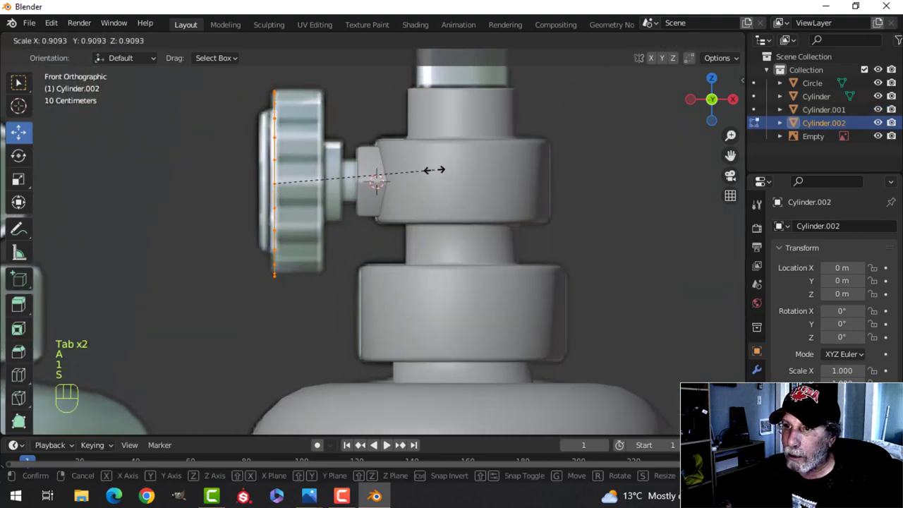
{"action": "left_click", "coordinate": [430, 170]}
{"action": "left_click_drag", "start_coordinate": [338, 182], "coordinate": [328, 169]}
{"action": "middle_click_drag", "start_coordinate": [328, 164], "coordinate": [437, 182]}
{"action": "key", "text": "KP_3"}
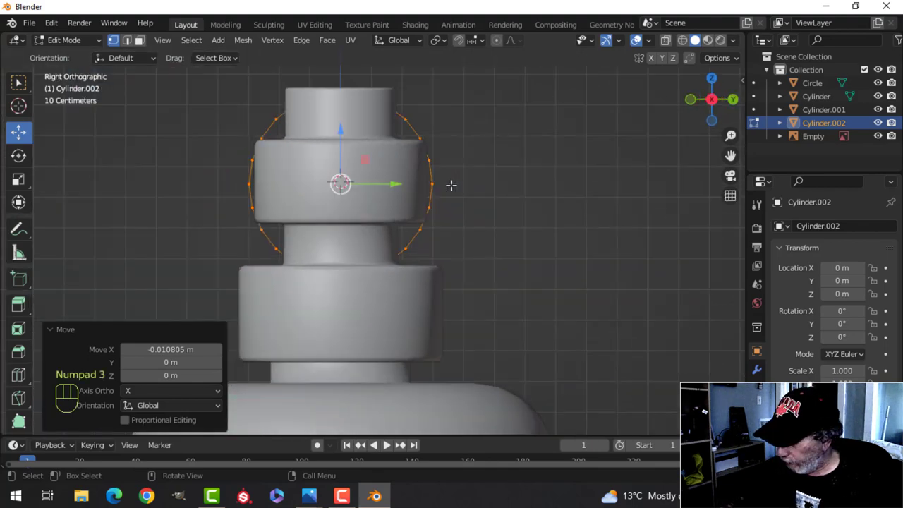
Step: Checker Deselect the ring to keep every other vertex selected, and scale those vertices inward to about 0.897
{"action": "key", "text": "ctrl+KP_3"}
{"action": "scroll", "coordinate": [459, 183], "scroll_direction": "down", "scroll_amount": 2}
{"action": "middle_click_drag", "start_coordinate": [484, 184], "coordinate": [433, 214], "text": "shift"}
{"action": "scroll", "coordinate": [462, 209], "scroll_direction": "up", "scroll_amount": 2}
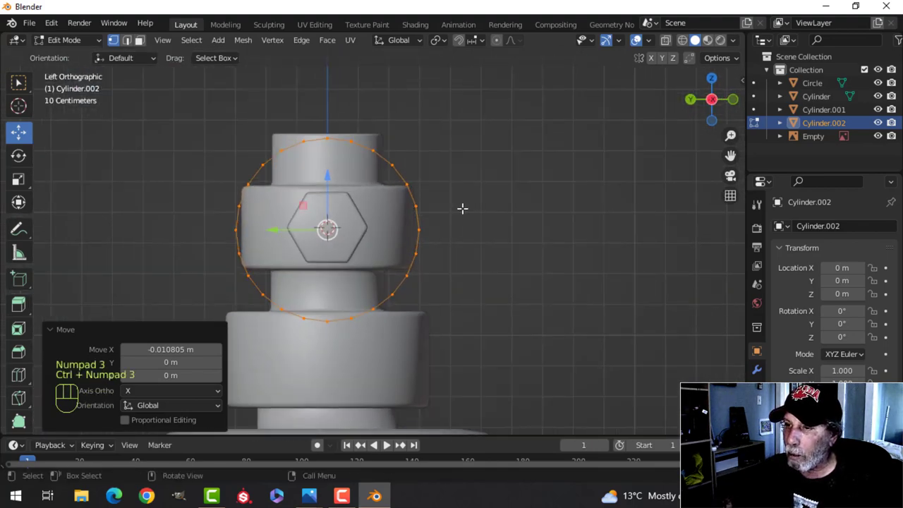
{"action": "scroll", "coordinate": [482, 186], "scroll_direction": "up", "scroll_amount": 2}
{"action": "scroll", "coordinate": [406, 163], "scroll_direction": "down", "scroll_amount": 1}
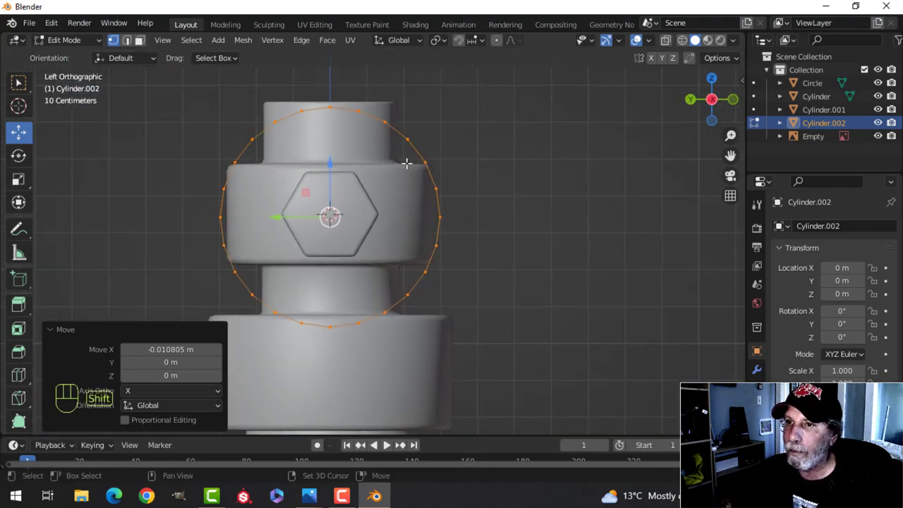
{"action": "left_click", "coordinate": [191, 40]}
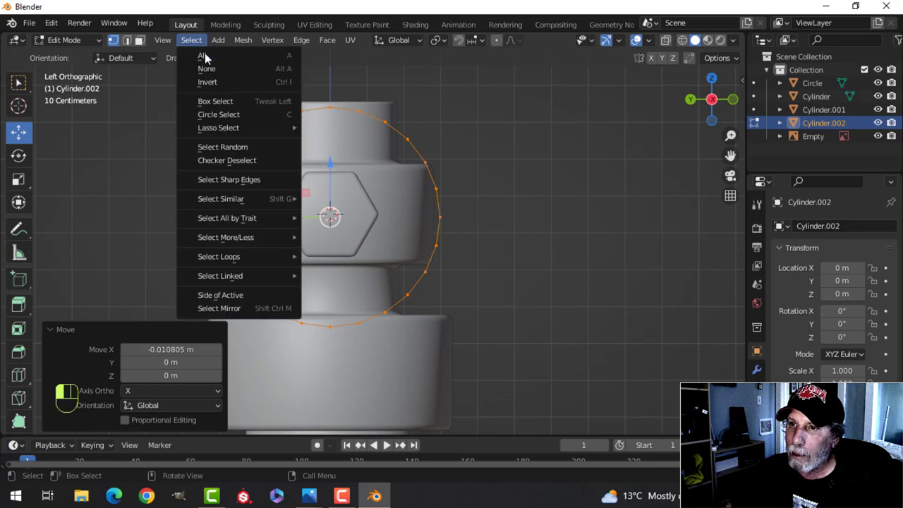
{"action": "left_click", "coordinate": [232, 161]}
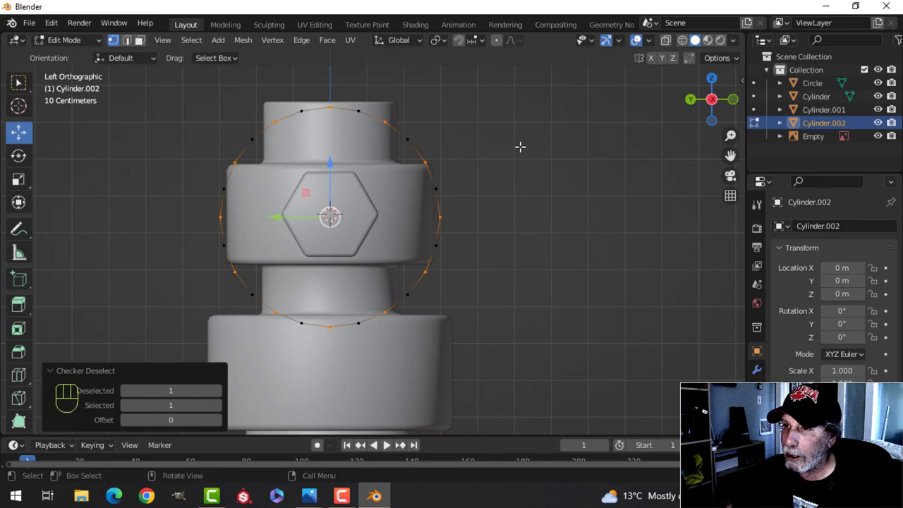
{"action": "key", "text": "s"}
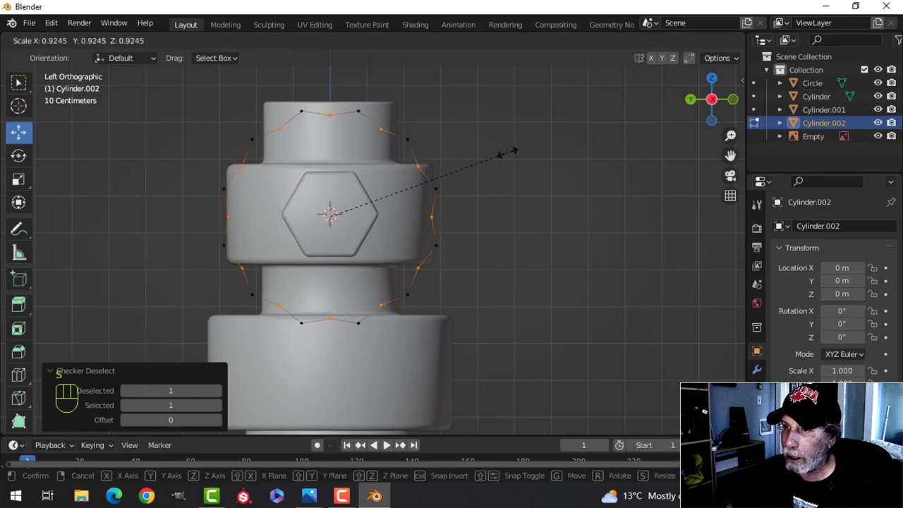
{"action": "left_click", "coordinate": [500, 154]}
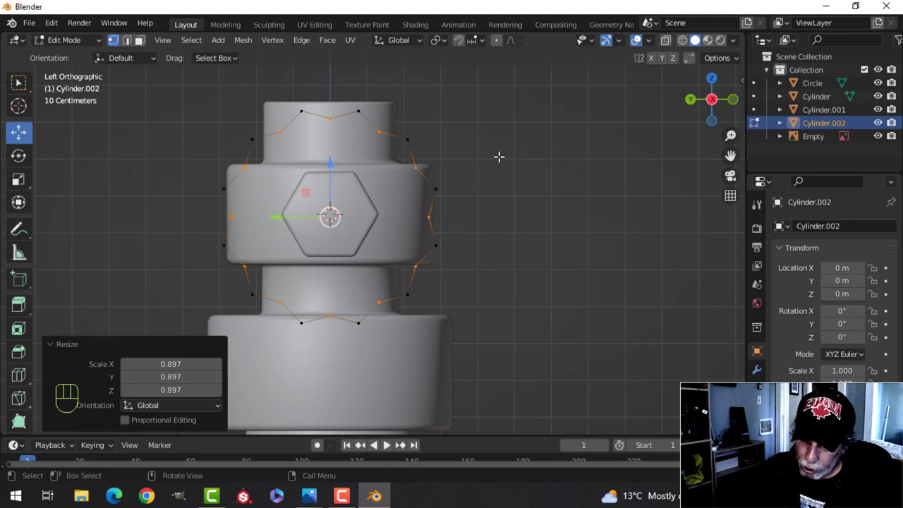
Step: Bevel the ring's inner vertices about 0.0137 m wide and its outer vertices about 0.0218 m to round the scallops
{"action": "key", "text": "ctrl+shift+b"}
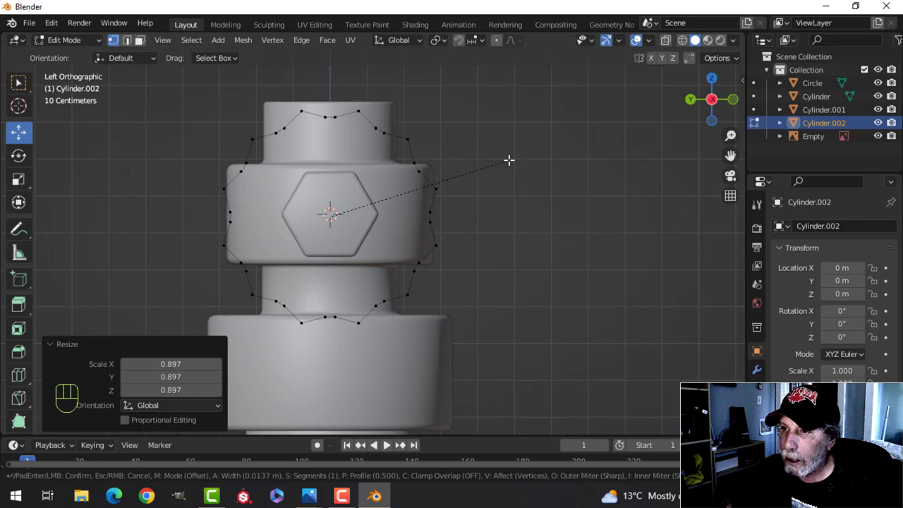
{"action": "left_click", "coordinate": [509, 160]}
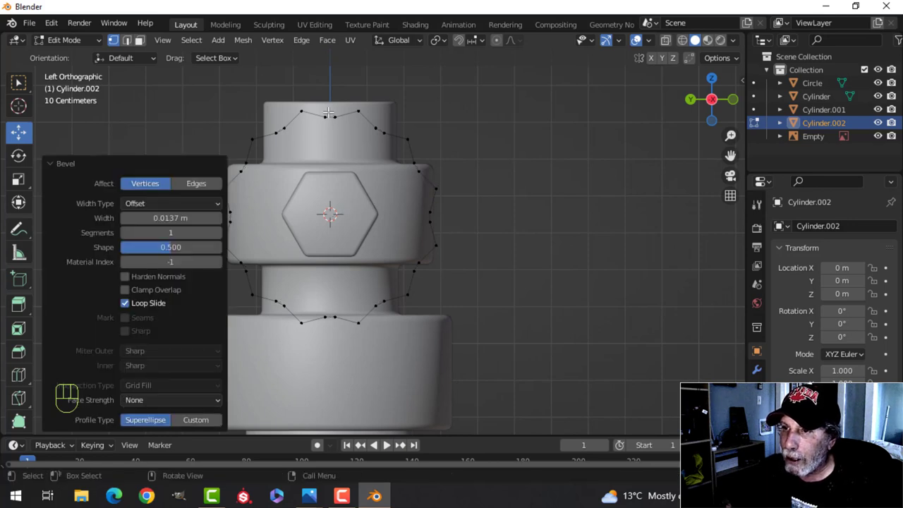
{"action": "left_click", "coordinate": [301, 111]}
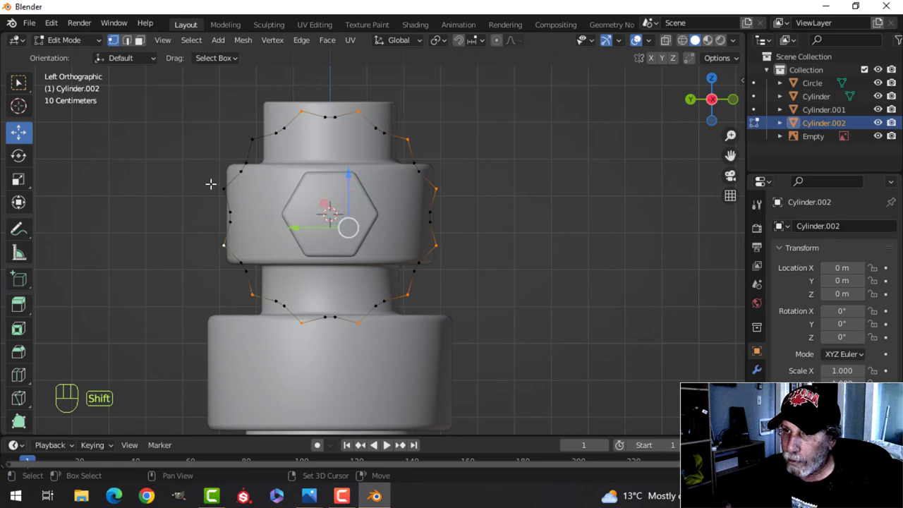
{"action": "key", "text": "ctrl+shift+b"}
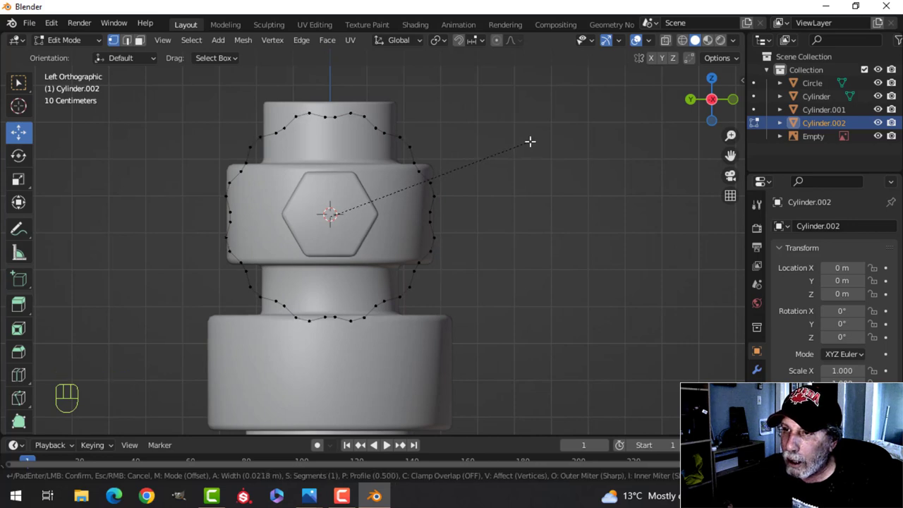
{"action": "left_click", "coordinate": [531, 141]}
Step: Extrude the whole scalloped outline inward at a scale of about 0.852 and turn the new inner loop into a circle with LoopTools
{"action": "key", "text": "a"}
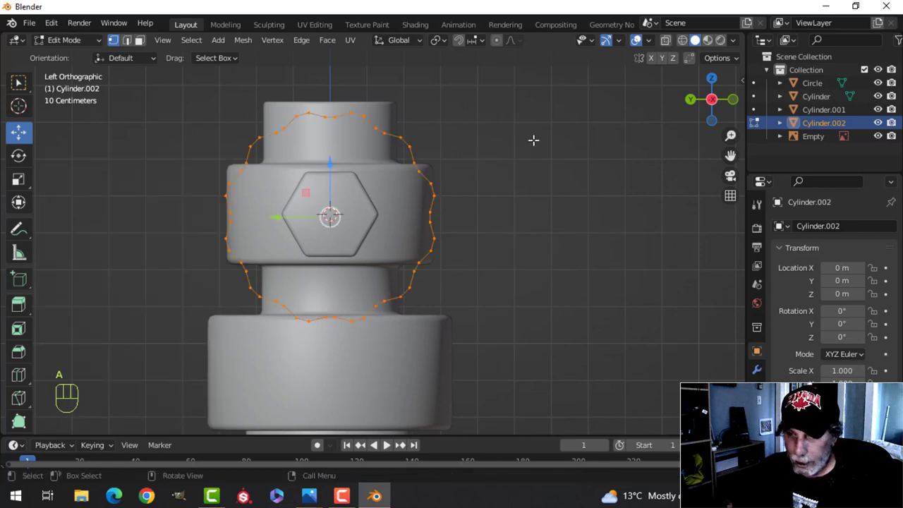
{"action": "key", "text": "e"}
{"action": "key", "text": "s"}
{"action": "left_click", "coordinate": [514, 147]}
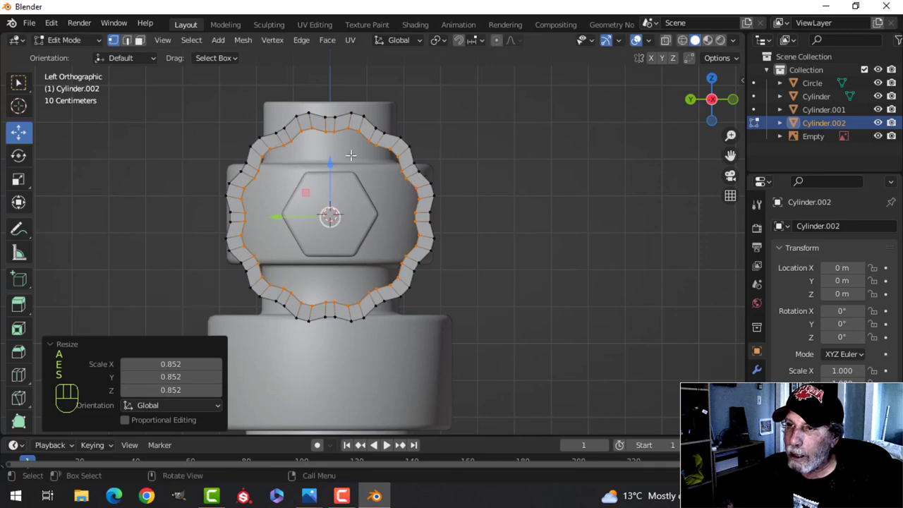
{"action": "right_click", "coordinate": [327, 129]}
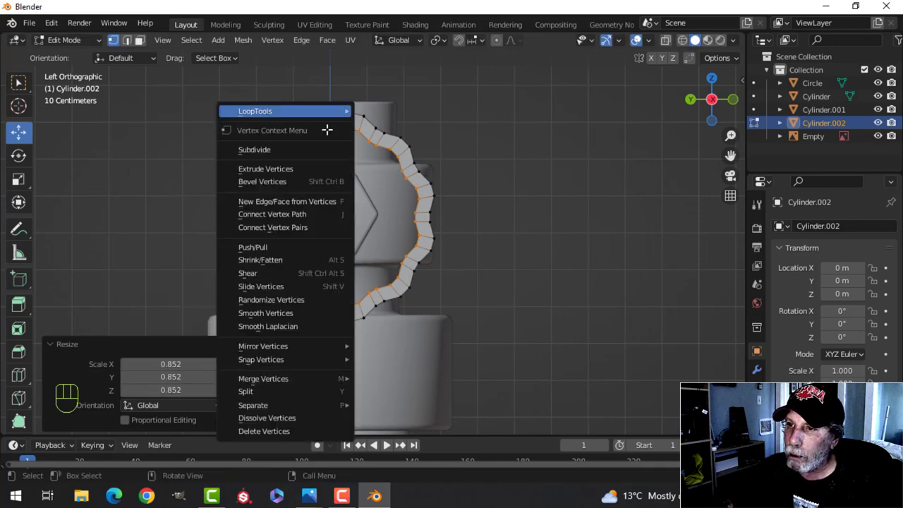
{"action": "mouse_move", "coordinate": [299, 113]}
{"action": "left_click", "coordinate": [389, 125]}
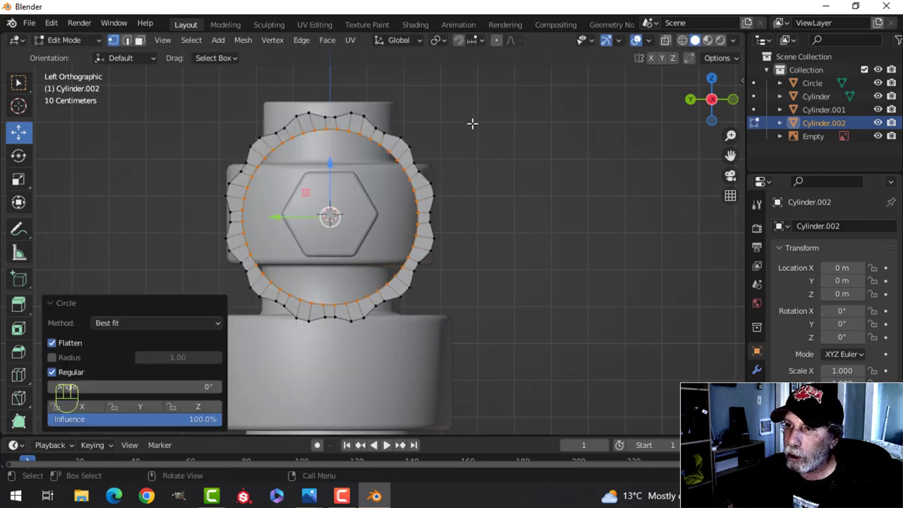
Step: Scale the circular loop to about 0.972 and again to about 1.049, and extrude it along negative X to the reference knob's raised cap
{"action": "key", "text": "s"}
{"action": "left_click", "coordinate": [499, 125]}
{"action": "key", "text": "KP_1"}
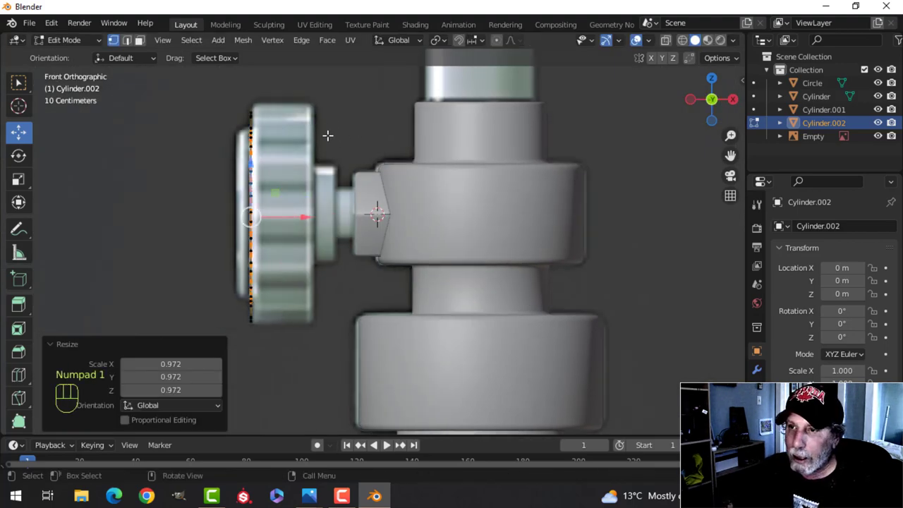
{"action": "key", "text": "s"}
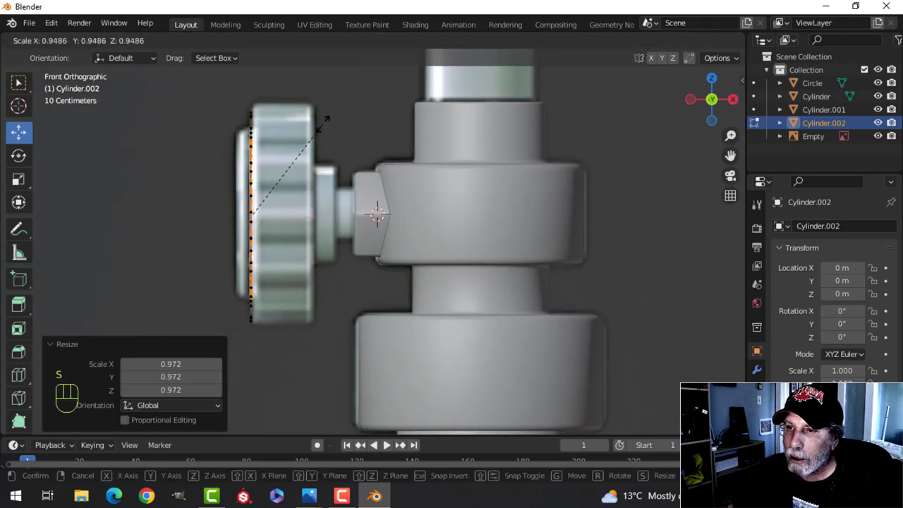
{"action": "left_click", "coordinate": [330, 114]}
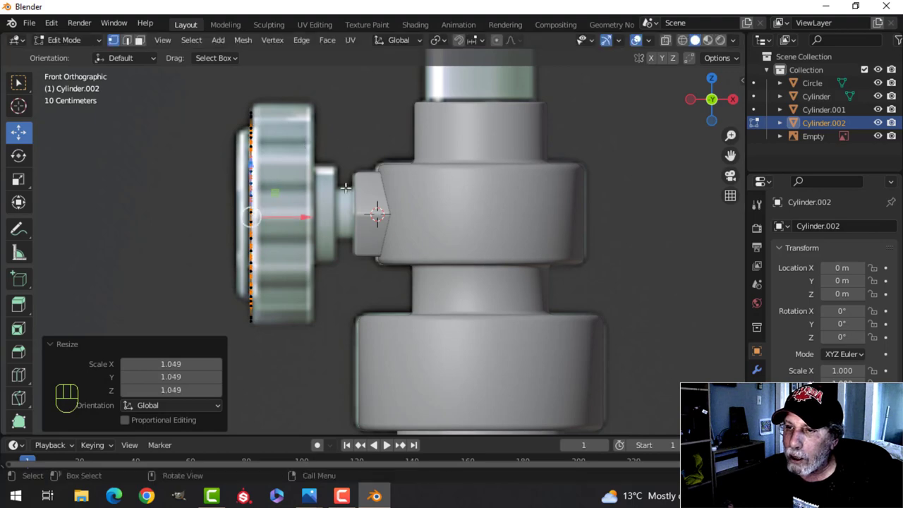
{"action": "key", "text": "e"}
{"action": "left_click_drag", "start_coordinate": [297, 216], "coordinate": [279, 215]}
{"action": "middle_click_drag", "start_coordinate": [279, 215], "coordinate": [399, 205]}
Step: Extrude the cap's front loop inward as a narrow rim and fill the remaining opening with a face
{"action": "key", "text": "e"}
{"action": "key", "text": "s"}
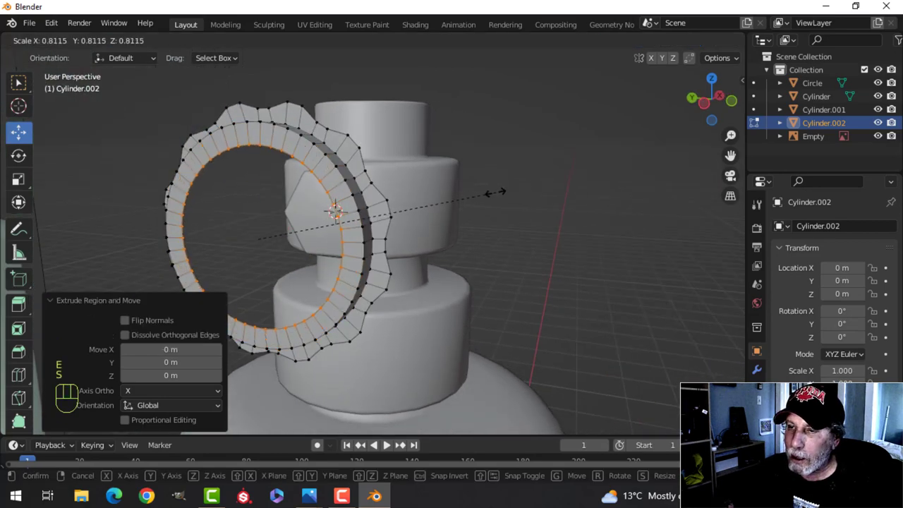
{"action": "left_click", "coordinate": [466, 198]}
{"action": "key", "text": "f"}
{"action": "key", "text": "alt+a"}
Step: Select the knob's outer scalloped edge loop and scale it up slightly to match the reference knob's diameter
{"action": "middle_click_drag", "start_coordinate": [465, 188], "coordinate": [412, 190]}
{"action": "scroll", "coordinate": [356, 203], "scroll_direction": "up", "scroll_amount": 2}
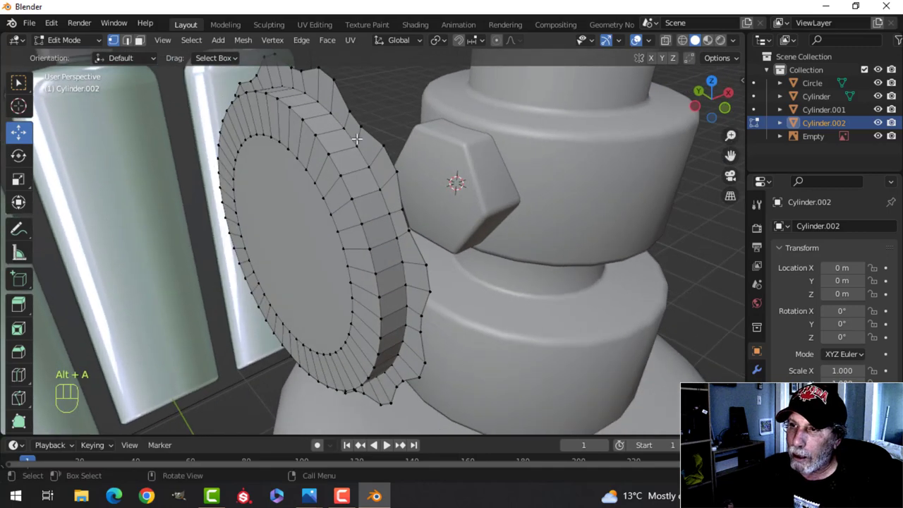
{"action": "left_click", "coordinate": [350, 114], "text": "alt"}
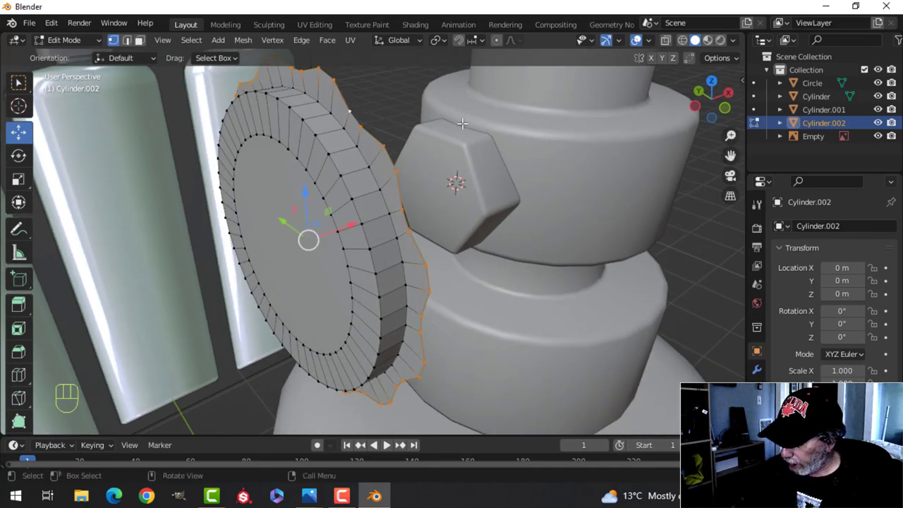
{"action": "key", "text": "KP_1"}
{"action": "scroll", "coordinate": [463, 124], "scroll_direction": "up", "scroll_amount": 2}
{"action": "scroll", "coordinate": [465, 125], "scroll_direction": "down", "scroll_amount": 4}
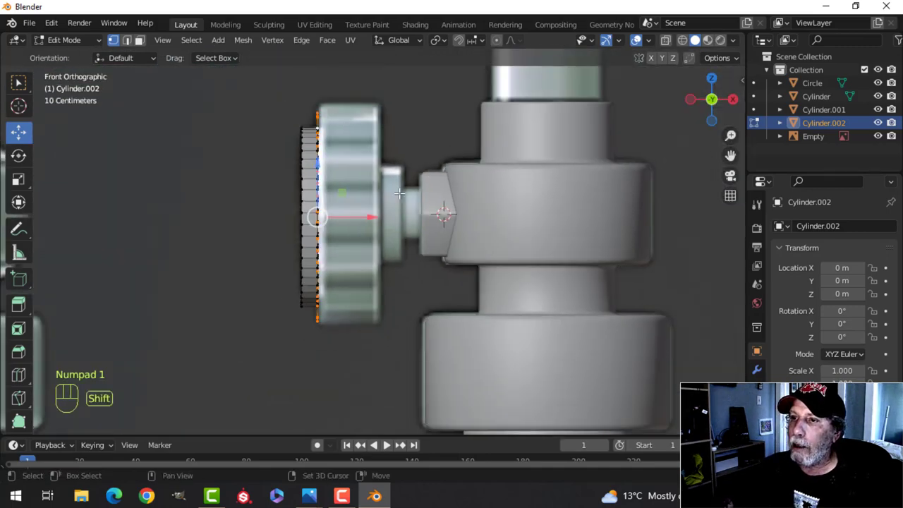
{"action": "middle_click_drag", "start_coordinate": [395, 182], "coordinate": [430, 203], "text": "shift"}
{"action": "key", "text": "KP_1"}
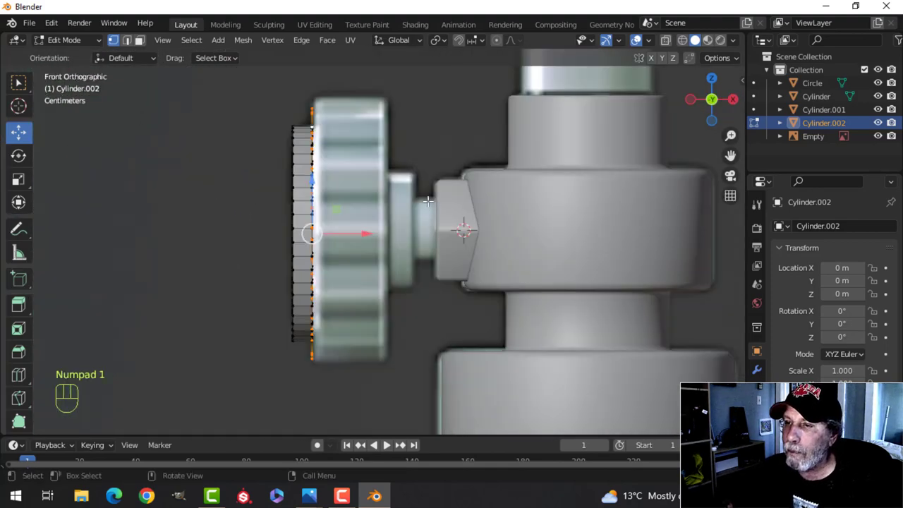
{"action": "key", "text": "s"}
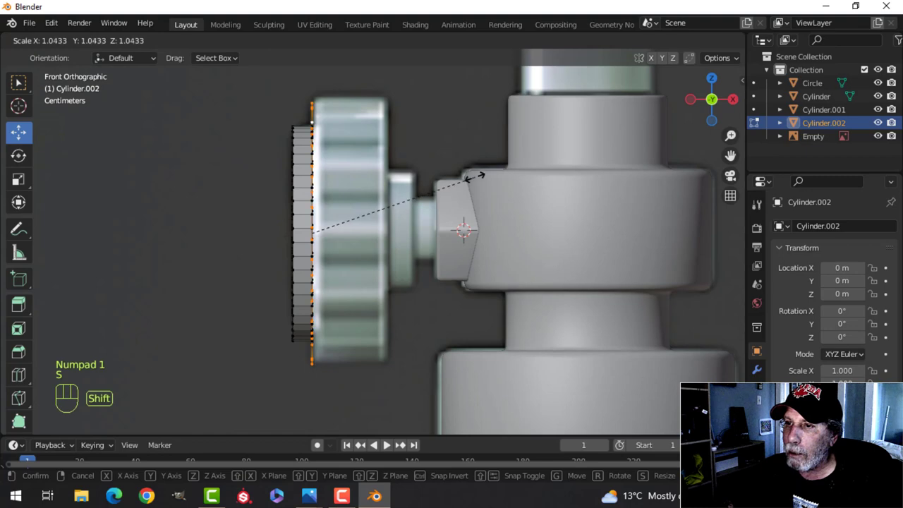
{"action": "left_click", "coordinate": [325, 230]}
Step: Extrude the scalloped loop about 0.168 m along X to form the knob's side wall
{"action": "key", "text": "e"}
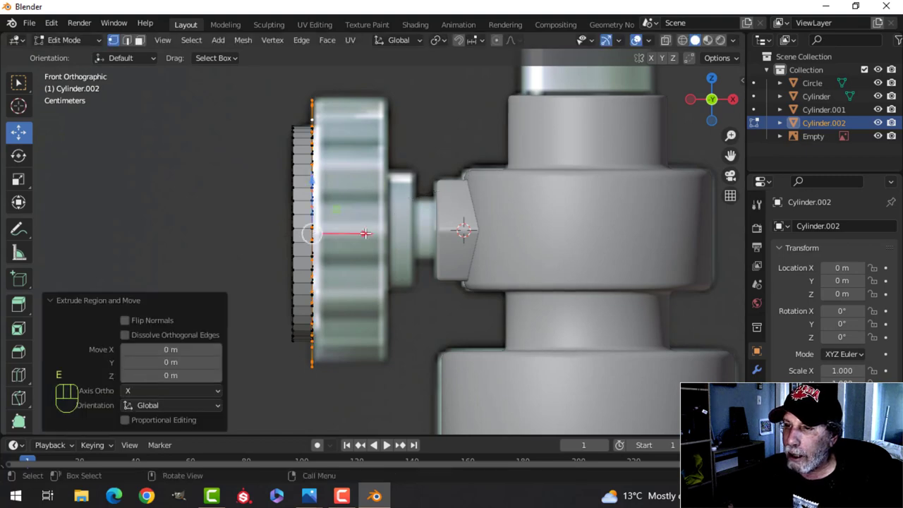
{"action": "left_click", "coordinate": [443, 226]}
{"action": "middle_click_drag", "start_coordinate": [444, 226], "coordinate": [339, 222]}
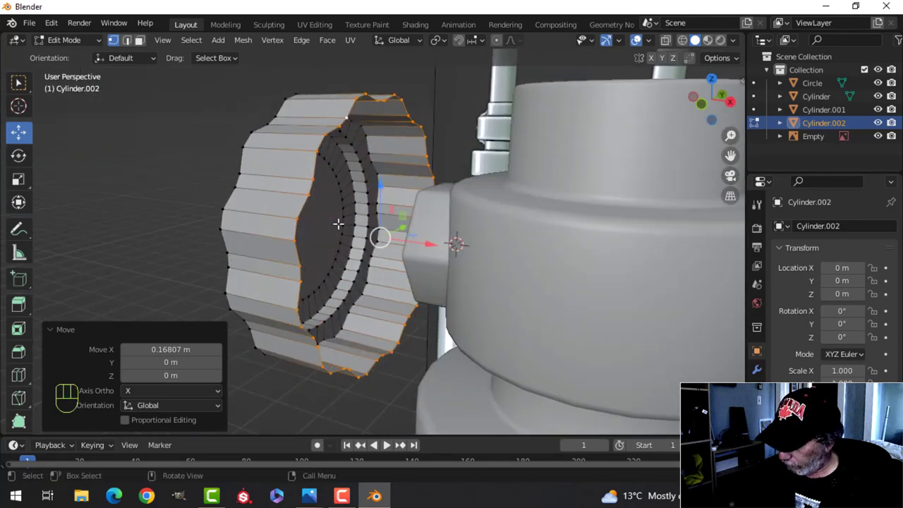
Step: Extrude the knob's rear edge loop inward at a scale of about 0.942 to give the wall thickness
{"action": "key", "text": "KP_1"}
{"action": "scroll", "coordinate": [339, 224], "scroll_direction": "up", "scroll_amount": 4}
{"action": "key", "text": "z"}
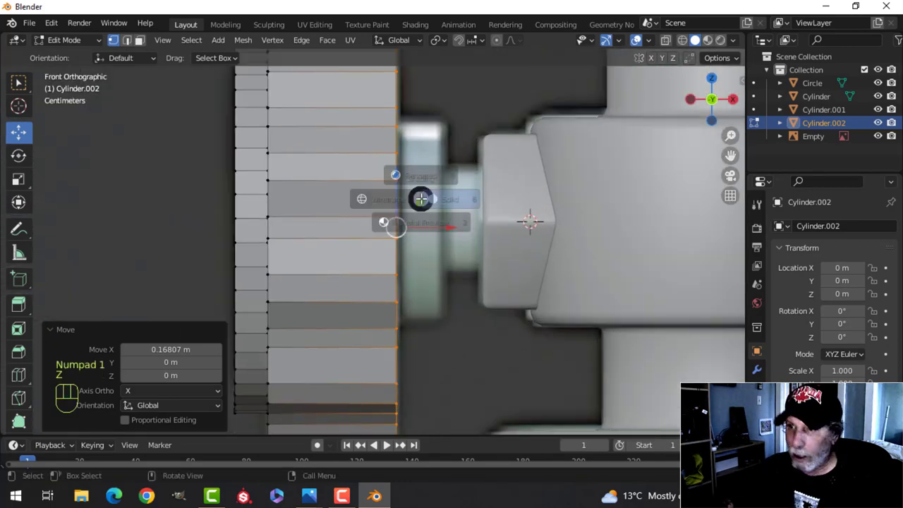
{"action": "left_click", "coordinate": [308, 208]}
{"action": "mouse_move", "coordinate": [558, 101]}
{"action": "middle_mouse_down", "text": "shift"}
{"action": "mouse_move", "coordinate": [491, 164]}
{"action": "mouse_move", "coordinate": [437, 191]}
{"action": "mouse_move", "coordinate": [421, 189]}
{"action": "mouse_move", "coordinate": [428, 183]}
{"action": "middle_mouse_up", "text": "shift"}
{"action": "key", "text": "e"}
{"action": "key", "text": "s"}
{"action": "left_click", "coordinate": [481, 167]}
{"action": "key", "text": "z"}
{"action": "left_click", "coordinate": [486, 183]}
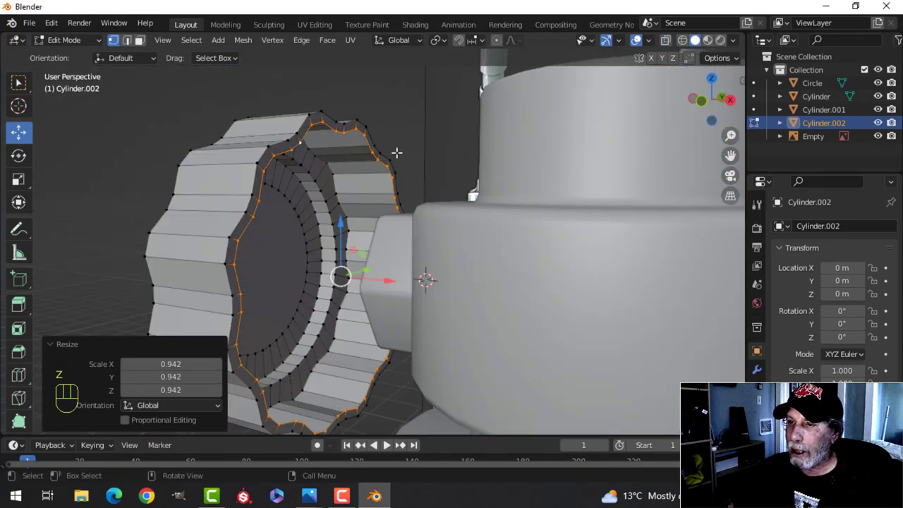
Step: Scale the rear inner loop to about 0.932 and make it circular with LoopTools
{"action": "key", "text": "s"}
{"action": "left_click", "coordinate": [345, 144]}
{"action": "right_click", "coordinate": [324, 139]}
{"action": "mouse_move", "coordinate": [319, 138]}
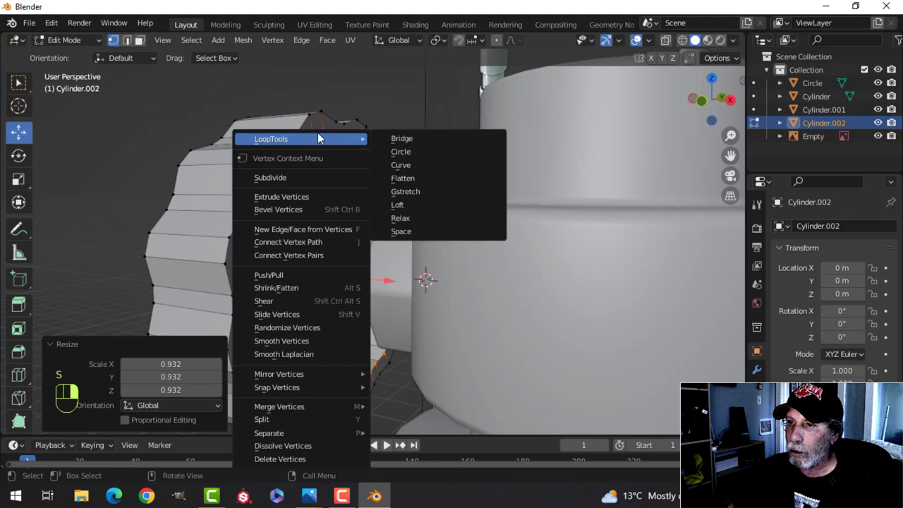
{"action": "left_click", "coordinate": [407, 151]}
Step: Extrude the circular rear loop about 0.13 m along negative X to recess the inside of the knob
{"action": "key", "text": "KP_1"}
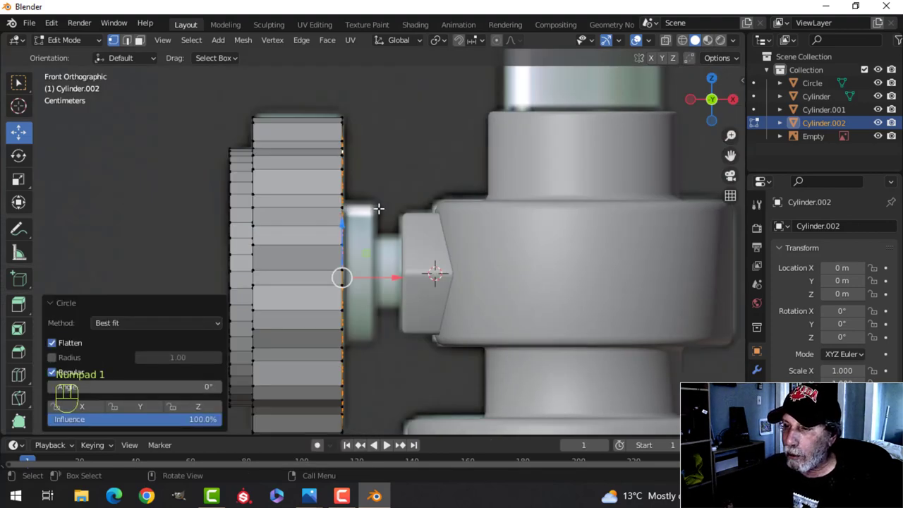
{"action": "middle_click_drag", "start_coordinate": [470, 237], "coordinate": [371, 277]}
{"action": "middle_click_drag", "start_coordinate": [371, 278], "coordinate": [405, 254]}
{"action": "scroll", "coordinate": [406, 254], "scroll_direction": "up", "scroll_amount": 2}
{"action": "middle_click_drag", "start_coordinate": [405, 254], "coordinate": [464, 246], "text": "shift"}
{"action": "scroll", "coordinate": [452, 252], "scroll_direction": "down", "scroll_amount": 1}
{"action": "key", "text": "e"}
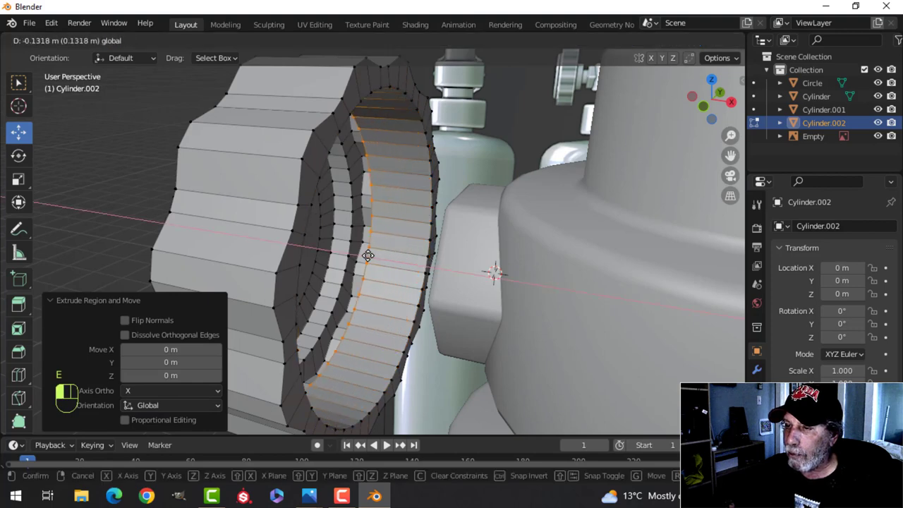
{"action": "left_click", "coordinate": [366, 256]}
{"action": "middle_click_drag", "start_coordinate": [367, 256], "coordinate": [515, 171]}
Step: Extrude the recess loop inward at a scale of about 0.681 and shrink it further toward the reference hub's diameter in wireframe
{"action": "key", "text": "e"}
{"action": "key", "text": "s"}
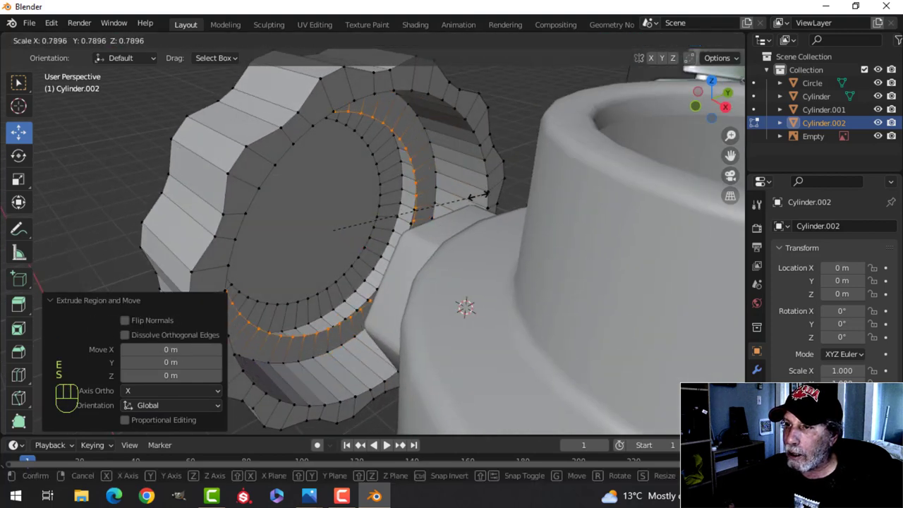
{"action": "left_click", "coordinate": [460, 202]}
{"action": "key", "text": "KP_1"}
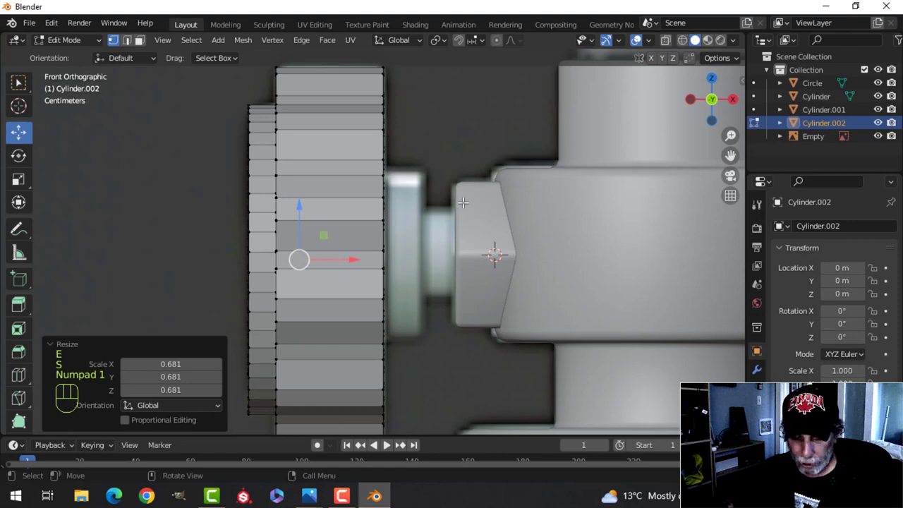
{"action": "key", "text": "z"}
{"action": "left_click", "coordinate": [371, 206]}
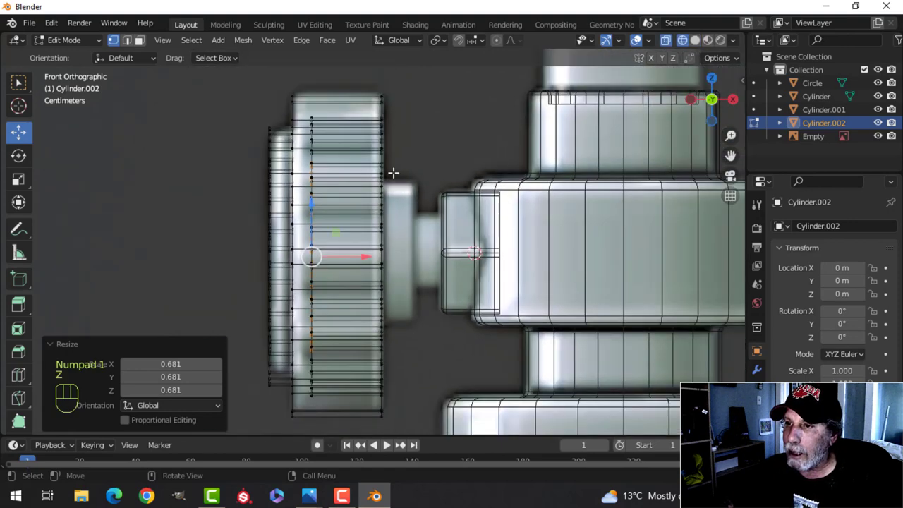
{"action": "key", "text": "s"}
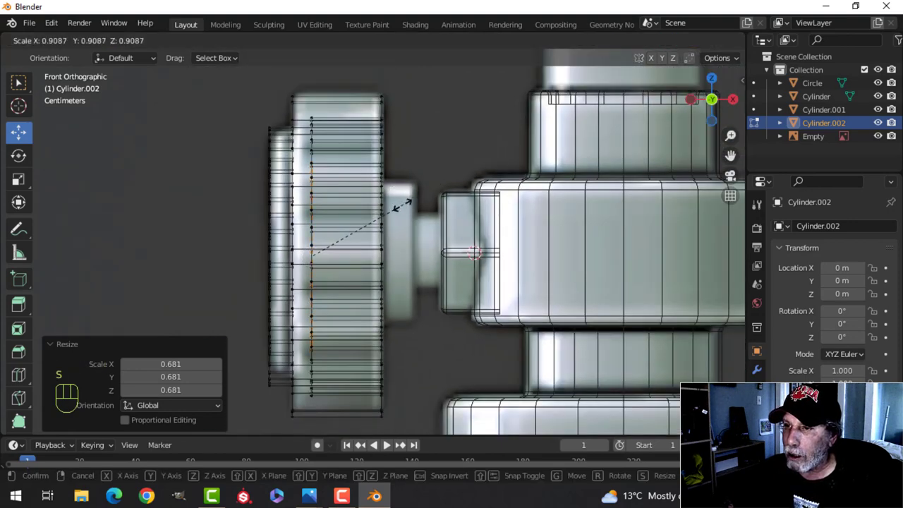
{"action": "left_click", "coordinate": [397, 208]}
Step: Extrude the recess's inner edge loop about 0.191 m along X to form the knob's hub
{"action": "key", "text": "e"}
{"action": "left_click", "coordinate": [414, 230]}
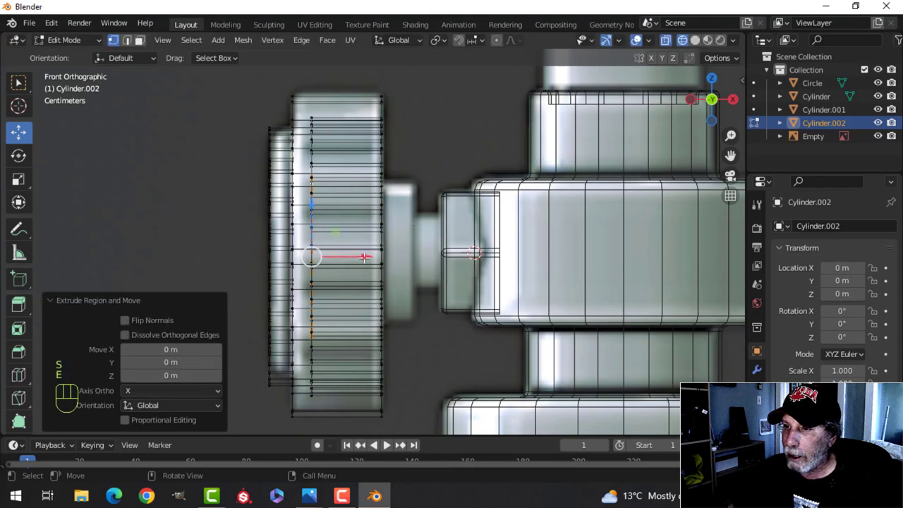
{"action": "key", "text": "e"}
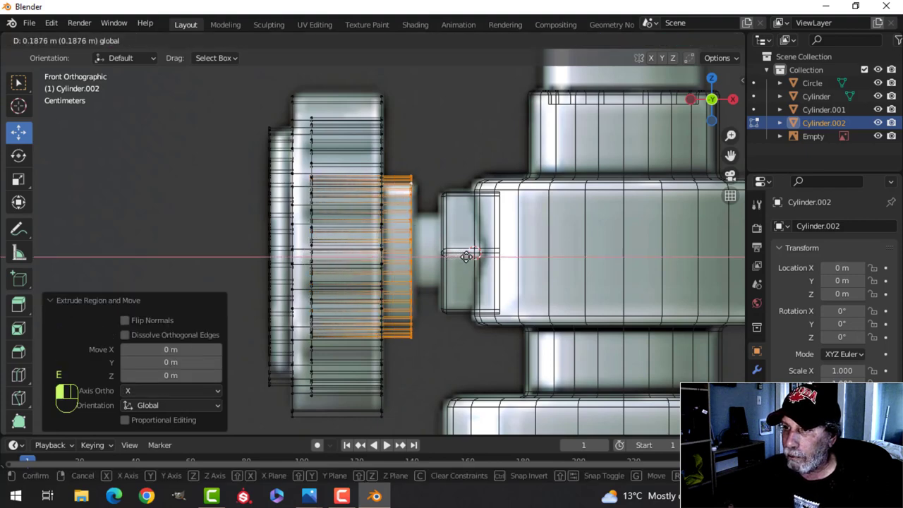
{"action": "left_click", "coordinate": [468, 255]}
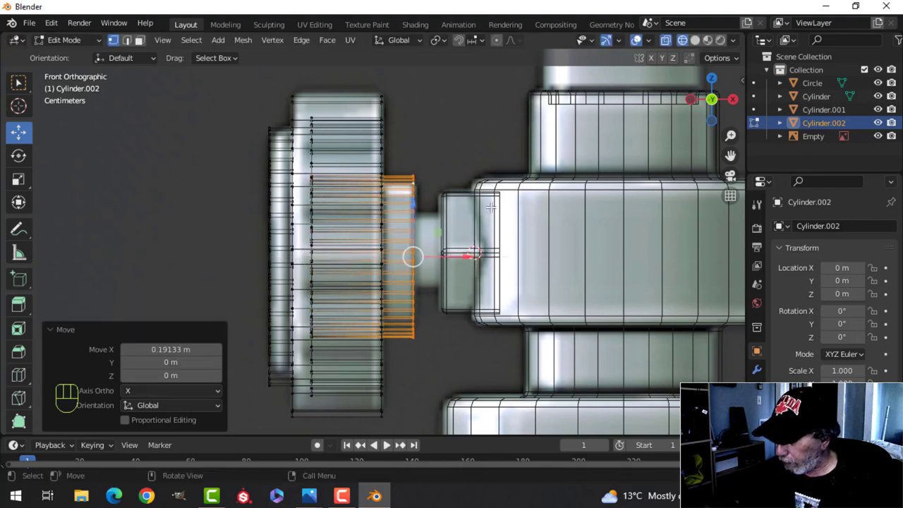
Step: Grow the selection to the whole hub and scale it to about 0.927 with X excluded to match the reference
{"action": "key", "text": "ctrl+KP_Add"}
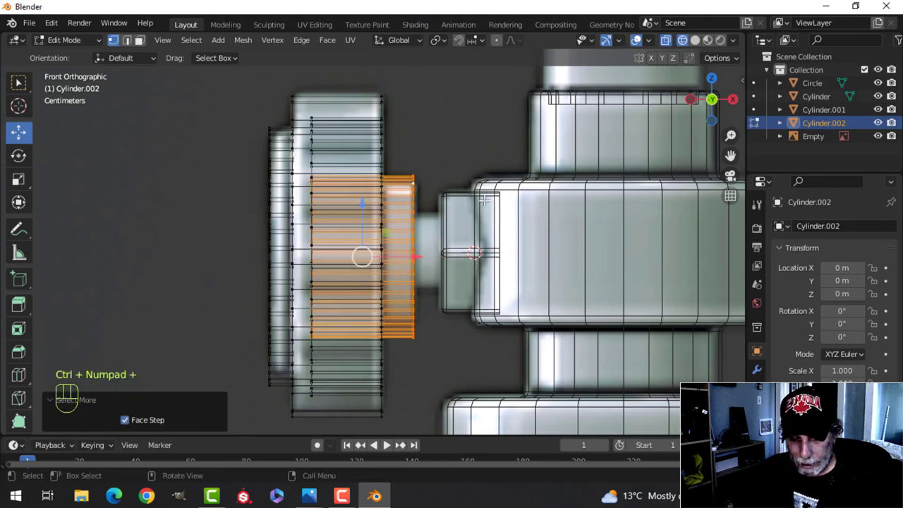
{"action": "key", "text": "s"}
{"action": "key", "text": "shift+x"}
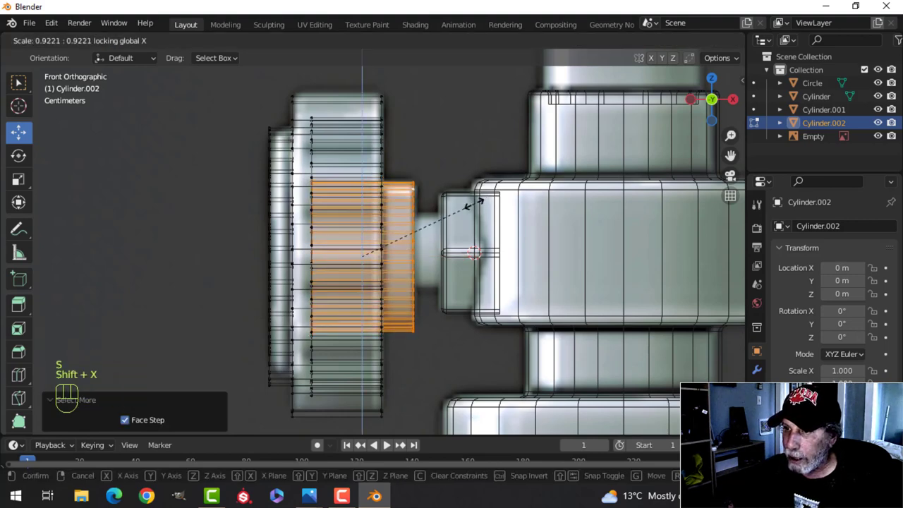
{"action": "left_click", "coordinate": [472, 201]}
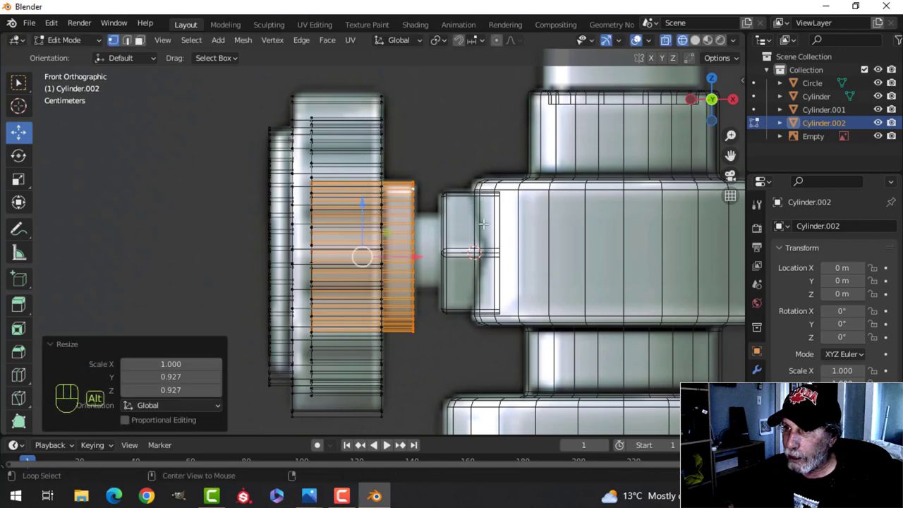
{"action": "key", "text": "alt+a"}
Step: Select the hub's end edge loop and nudge it slightly along positive X to line up with the reference
{"action": "mouse_move", "coordinate": [364, 256]}
{"action": "middle_mouse_down"}
{"action": "mouse_move", "coordinate": [409, 261]}
{"action": "mouse_move", "coordinate": [373, 242]}
{"action": "middle_mouse_up"}
{"action": "key", "text": "z"}
{"action": "left_click", "coordinate": [511, 258]}
{"action": "scroll", "coordinate": [382, 252], "scroll_direction": "up", "scroll_amount": 2}
{"action": "key", "text": "2"}
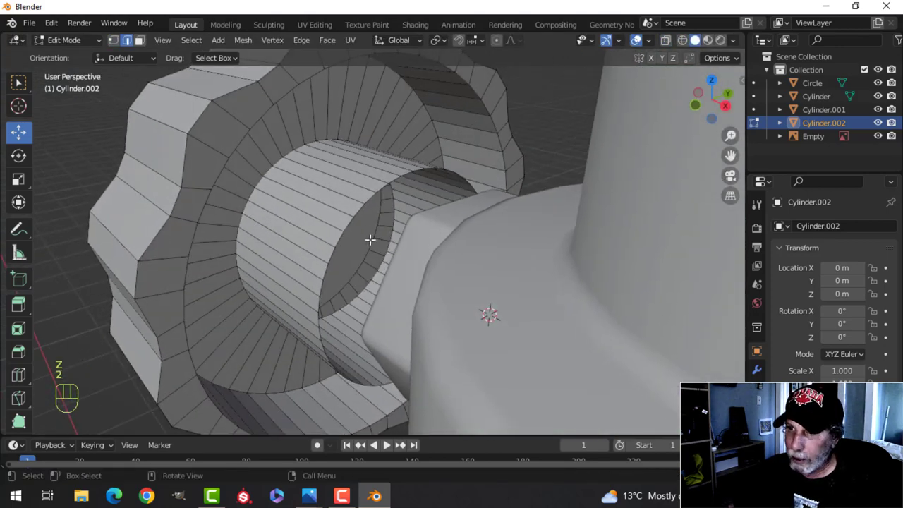
{"action": "left_click", "coordinate": [370, 196], "text": "alt"}
{"action": "middle_click_drag", "start_coordinate": [370, 195], "coordinate": [471, 240]}
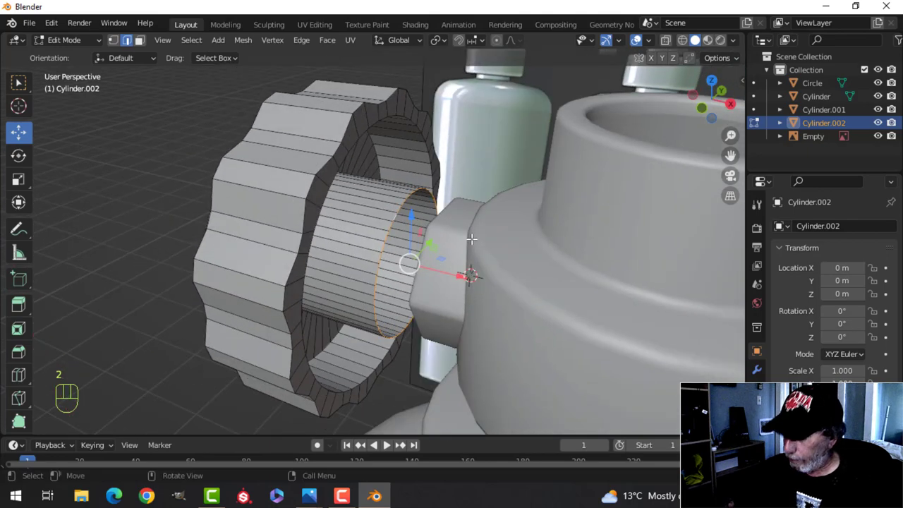
{"action": "key", "text": "KP_1"}
{"action": "key", "text": "z"}
{"action": "left_click", "coordinate": [389, 235]}
{"action": "scroll", "coordinate": [474, 229], "scroll_direction": "up", "scroll_amount": 3}
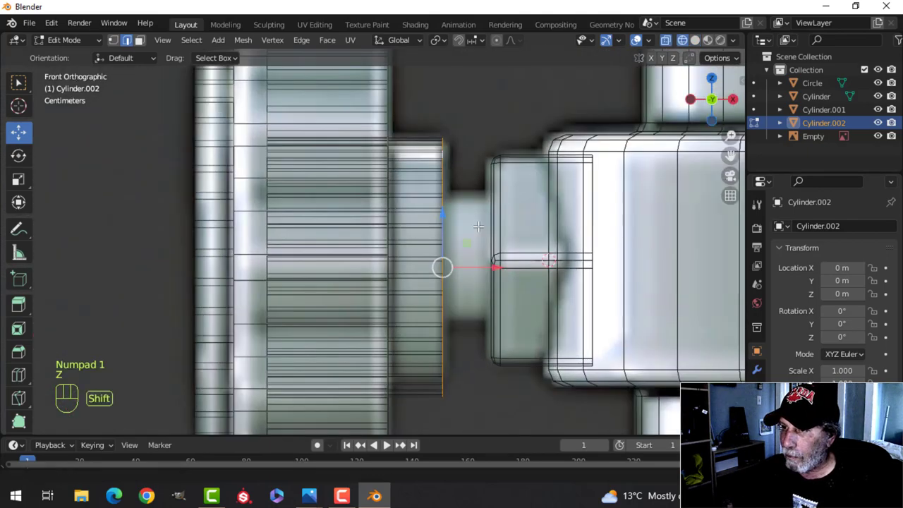
{"action": "middle_click_drag", "start_coordinate": [551, 190], "coordinate": [504, 197], "text": "shift"}
{"action": "left_click_drag", "start_coordinate": [447, 275], "coordinate": [453, 273]}
Step: Extrude the hub's end loop inward at a scale of about 0.534 to match the reference stem's diameter
{"action": "key", "text": "e"}
{"action": "key", "text": "s"}
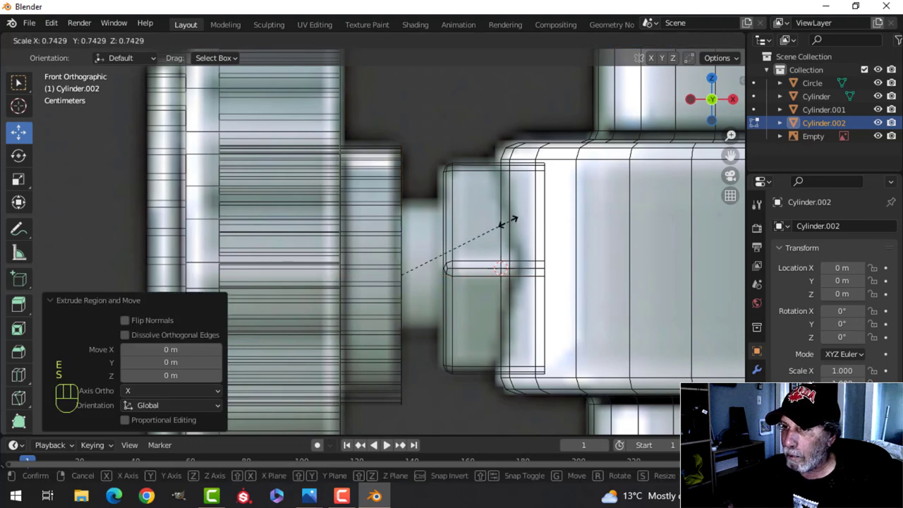
{"action": "key", "text": "Escape"}
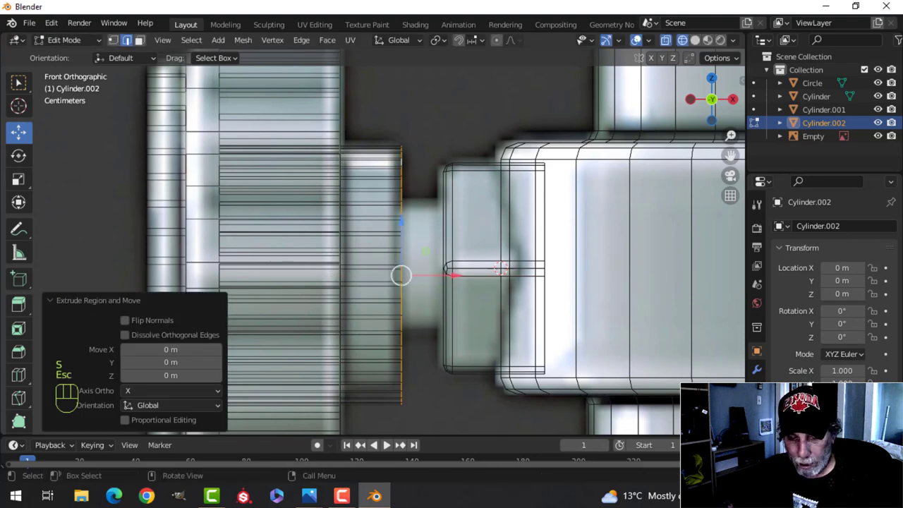
{"action": "key", "text": "a"}
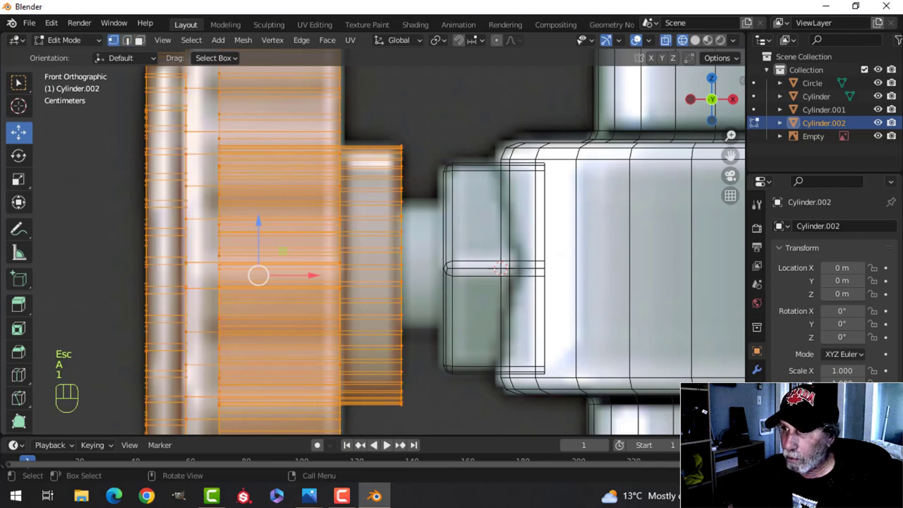
{"action": "key", "text": "alt+a"}
{"action": "key", "text": "ctrl+z"}
{"action": "key", "text": "ctrl+z"}
{"action": "key", "text": "ctrl+z"}
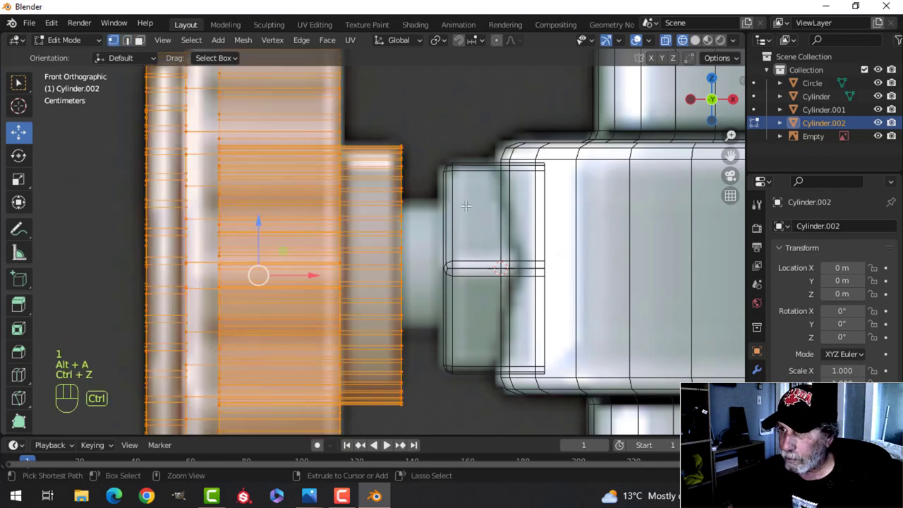
{"action": "middle_click_drag", "start_coordinate": [467, 205], "coordinate": [449, 217]}
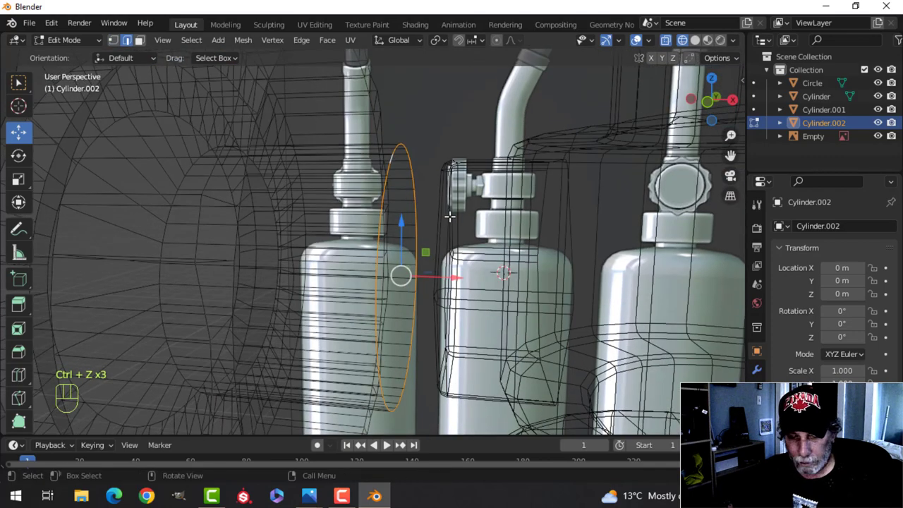
{"action": "key", "text": "KP_1"}
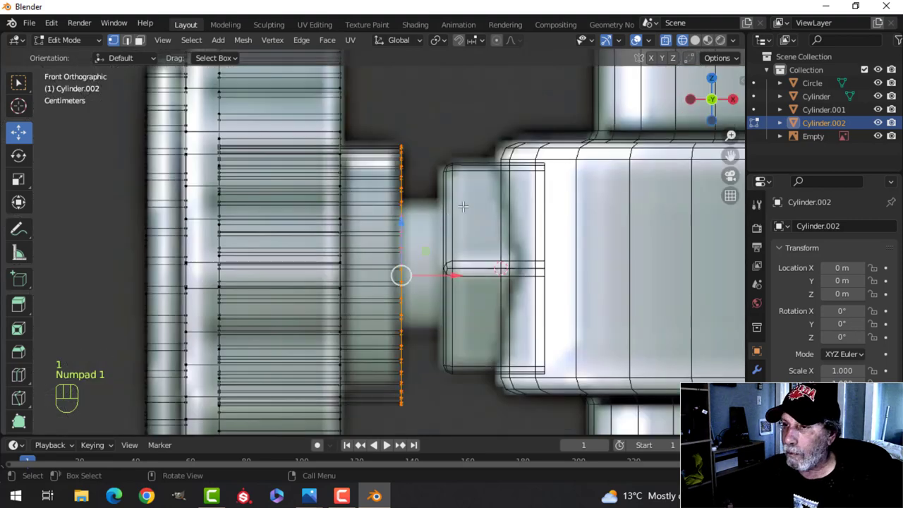
{"action": "key", "text": "s"}
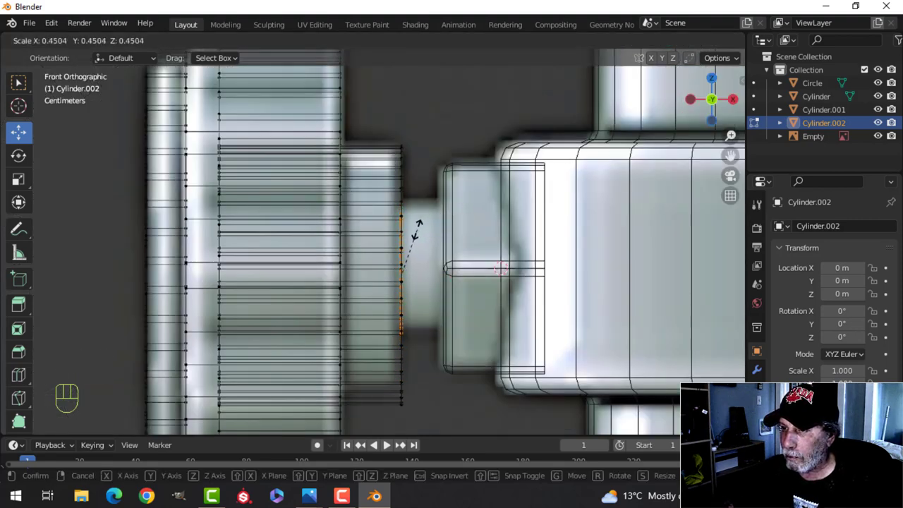
{"action": "left_click", "coordinate": [431, 226]}
Step: Extrude the small loop along positive X to run the stem into the valve nut and show the model in solid shading
{"action": "scroll", "coordinate": [466, 227], "scroll_direction": "down", "scroll_amount": 2}
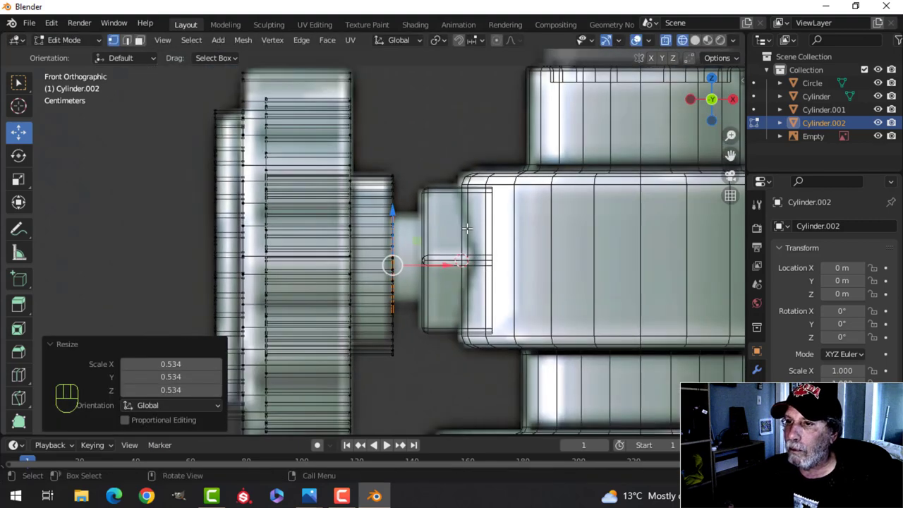
{"action": "scroll", "coordinate": [457, 219], "scroll_direction": "down", "scroll_amount": 1}
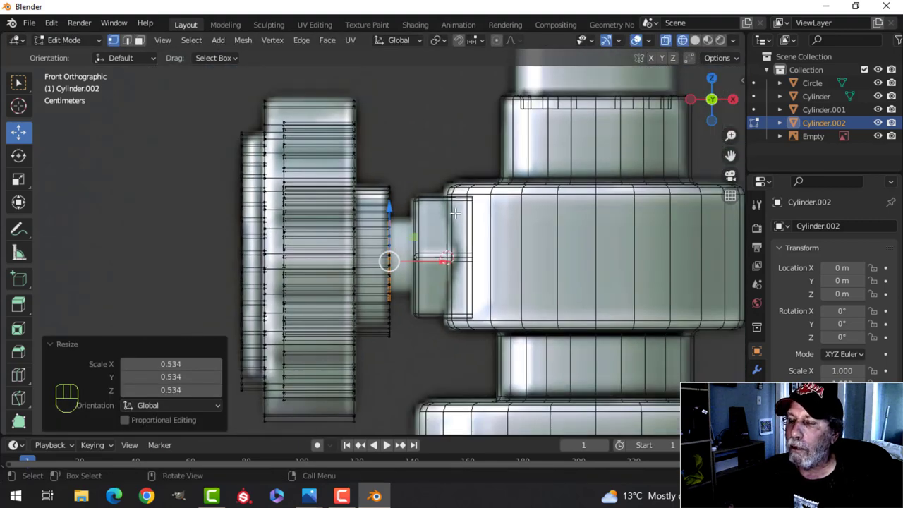
{"action": "key", "text": "e"}
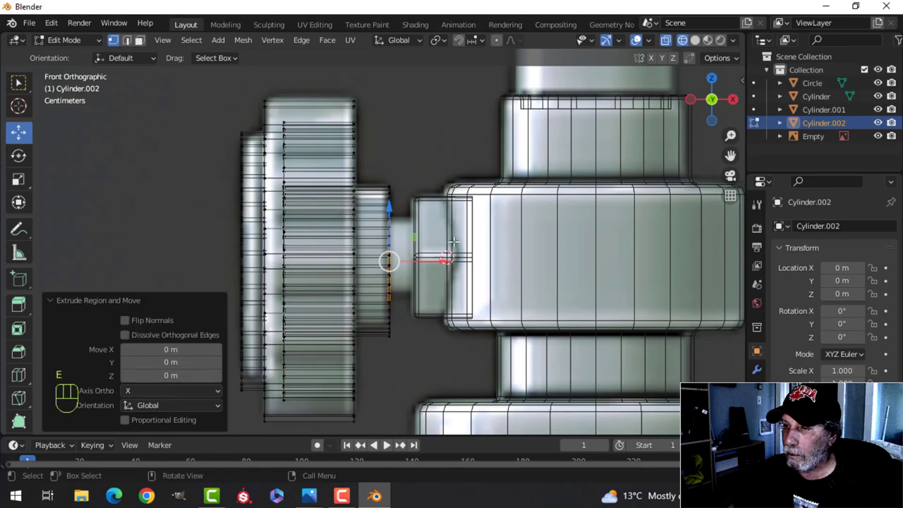
{"action": "left_click_drag", "start_coordinate": [446, 263], "coordinate": [479, 257]}
{"action": "key", "text": "z"}
{"action": "left_click", "coordinate": [530, 246]}
Step: Inspect the knob, hub and stem in solid shading from several angles
{"action": "mouse_move", "coordinate": [516, 217]}
{"action": "middle_mouse_down"}
{"action": "mouse_move", "coordinate": [445, 263]}
{"action": "mouse_move", "coordinate": [490, 202]}
{"action": "mouse_move", "coordinate": [473, 258]}
{"action": "mouse_move", "coordinate": [445, 276]}
{"action": "mouse_move", "coordinate": [507, 254]}
{"action": "mouse_move", "coordinate": [487, 253]}
{"action": "mouse_move", "coordinate": [504, 211]}
{"action": "mouse_move", "coordinate": [483, 258]}
{"action": "mouse_move", "coordinate": [492, 205]}
{"action": "mouse_move", "coordinate": [479, 204]}
{"action": "middle_mouse_up"}
{"action": "scroll", "coordinate": [446, 276], "scroll_direction": "up", "scroll_amount": 2}
{"action": "key", "text": "a"}
{"action": "left_click_drag", "start_coordinate": [321, 206], "coordinate": [323, 200]}
{"action": "key", "text": "alt+a"}
{"action": "middle_click_drag", "start_coordinate": [540, 218], "coordinate": [409, 240]}
{"action": "middle_click_drag", "start_coordinate": [409, 240], "coordinate": [506, 224], "text": "shift"}
{"action": "scroll", "coordinate": [395, 246], "scroll_direction": "down", "scroll_amount": 2}
{"action": "scroll", "coordinate": [458, 254], "scroll_direction": "up", "scroll_amount": 2}
{"action": "middle_click_drag", "start_coordinate": [454, 258], "coordinate": [460, 280], "text": "shift"}
{"action": "middle_click_drag", "start_coordinate": [460, 280], "coordinate": [393, 262]}
{"action": "scroll", "coordinate": [422, 271], "scroll_direction": "up", "scroll_amount": 2}
{"action": "key", "text": "2"}
{"action": "left_click", "coordinate": [398, 283], "text": "alt"}
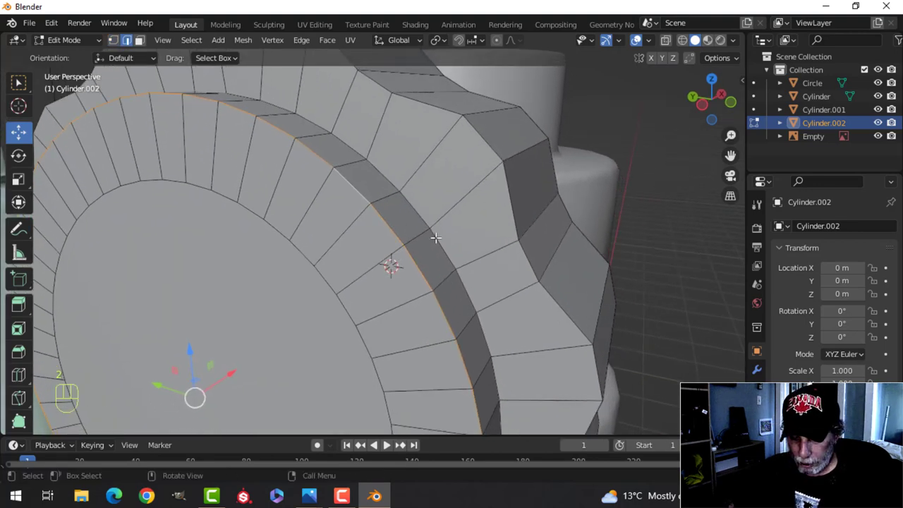
{"action": "key", "text": "ctrl+v"}
{"action": "key", "text": "Escape"}
{"action": "key", "text": "ctrl+b"}
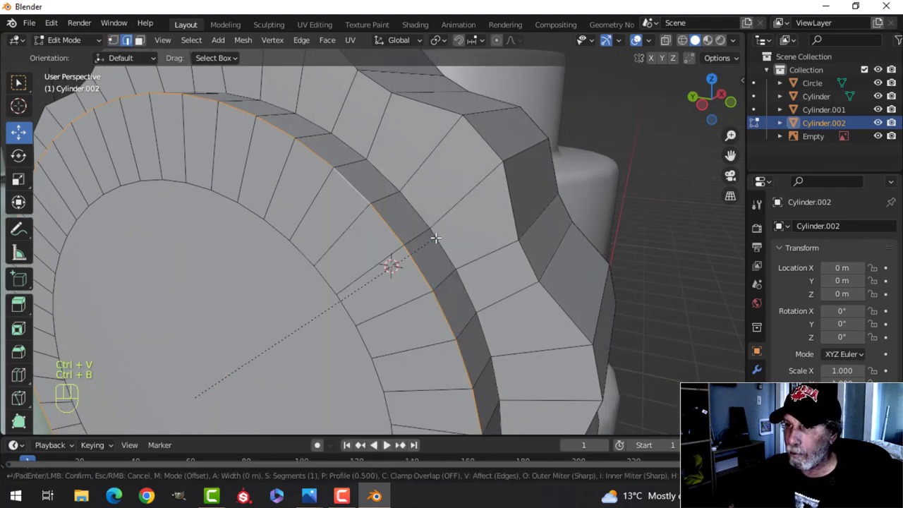
{"action": "key", "text": "Escape"}
{"action": "middle_click_drag", "start_coordinate": [506, 197], "coordinate": [469, 208]}
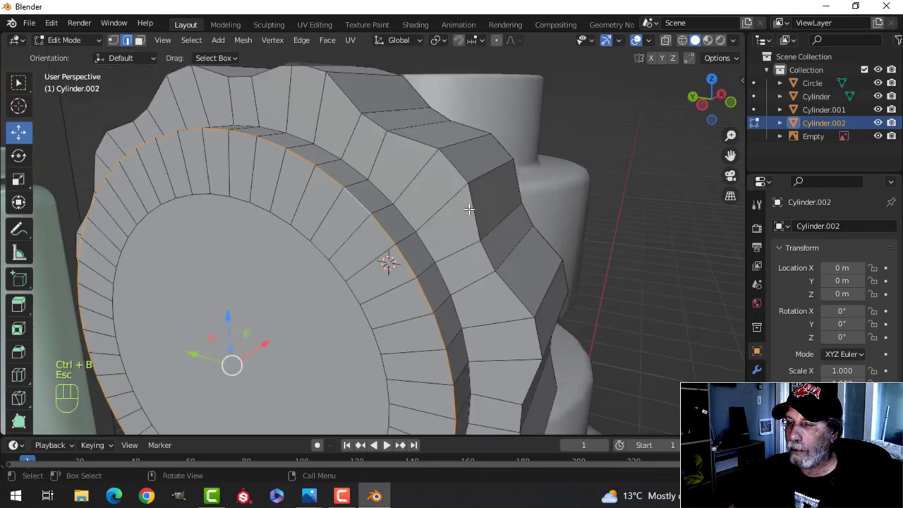
Step: Recalculate the normals of the whole knob mesh outward and merge its vertices by distance
{"action": "key", "text": "a"}
{"action": "key", "text": "alt+n"}
{"action": "left_click", "coordinate": [469, 208]}
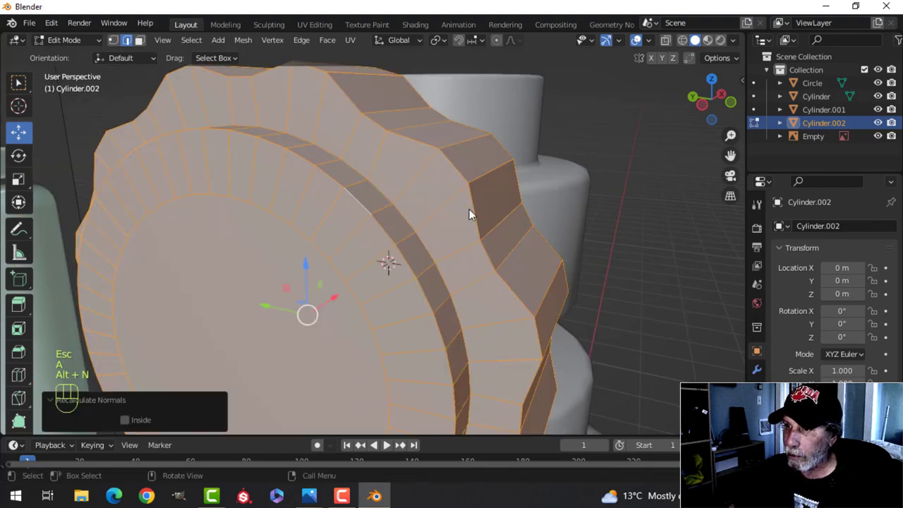
{"action": "key", "text": "m"}
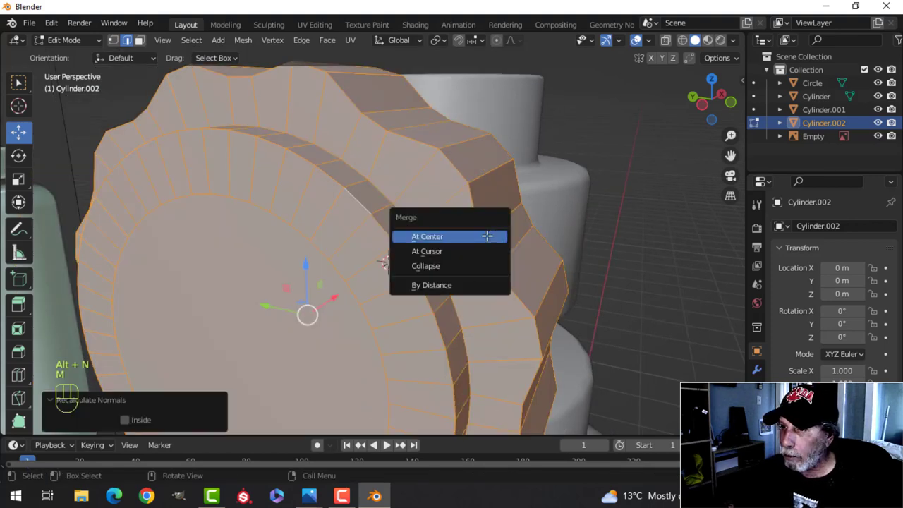
{"action": "left_click", "coordinate": [463, 284]}
Step: Bevel the outer edge loop of the knob's raised front disc by about 0.01 m
{"action": "key", "text": "alt+a"}
{"action": "left_click", "coordinate": [362, 208], "text": "alt"}
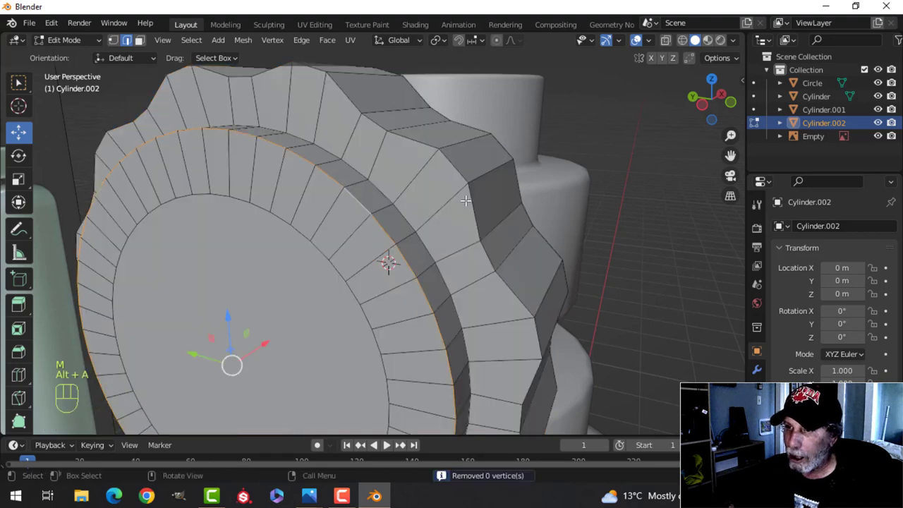
{"action": "key", "text": "ctrl+b"}
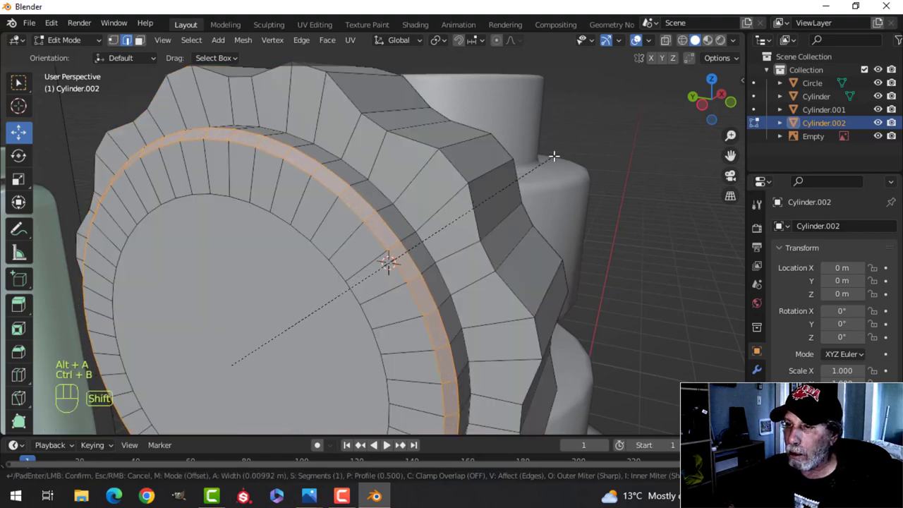
{"action": "left_click", "coordinate": [555, 155]}
Step: Bevel the knob's front and rear scalloped edge loops by about 0.005 m with two segments
{"action": "key", "text": "alt+a"}
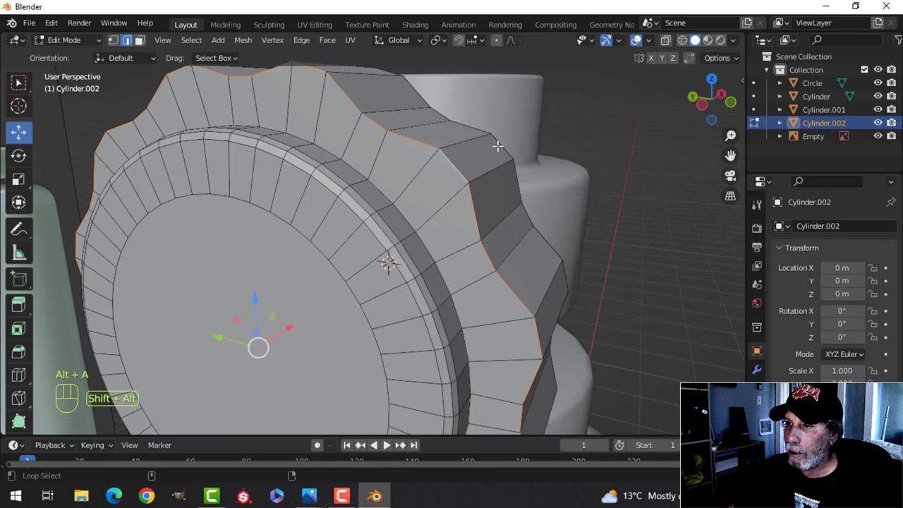
{"action": "middle_click_drag", "start_coordinate": [498, 146], "coordinate": [533, 178]}
{"action": "key", "text": "ctrl+b"}
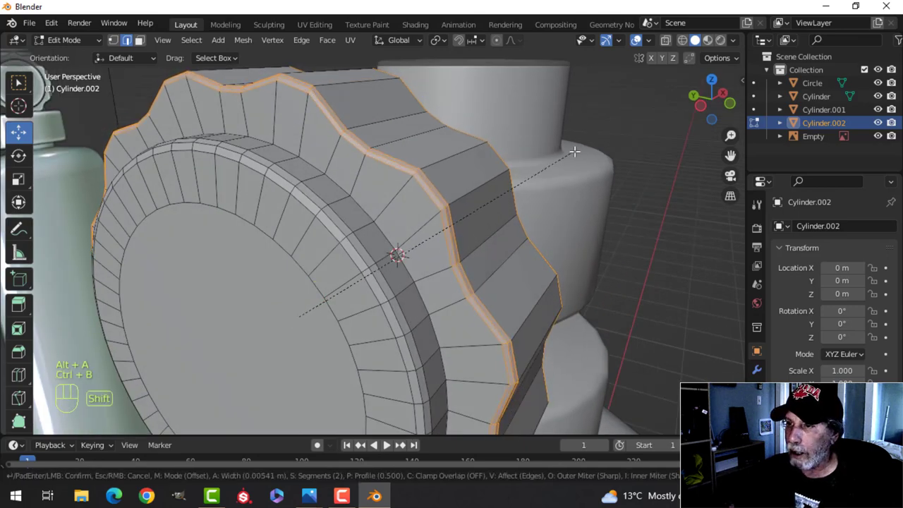
{"action": "left_click", "coordinate": [585, 143]}
Step: Bevel the inner rim loop on the knob's rear side by about 0.005 m with two segments
{"action": "middle_click_drag", "start_coordinate": [584, 143], "coordinate": [366, 173]}
{"action": "key", "text": "alt+a"}
{"action": "middle_click_drag", "start_coordinate": [406, 151], "coordinate": [494, 148]}
{"action": "scroll", "coordinate": [393, 235], "scroll_direction": "up", "scroll_amount": 2}
{"action": "left_click", "coordinate": [549, 151], "text": "alt+shift"}
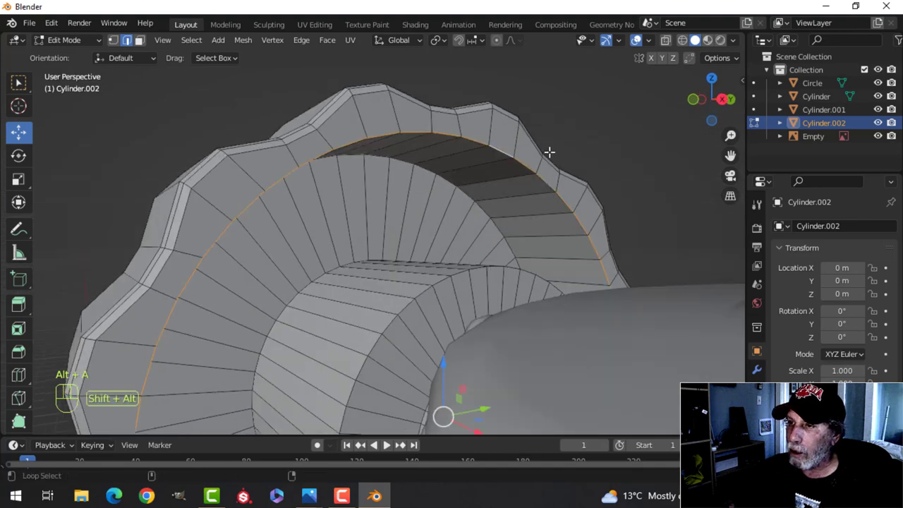
{"action": "key", "text": "ctrl+b"}
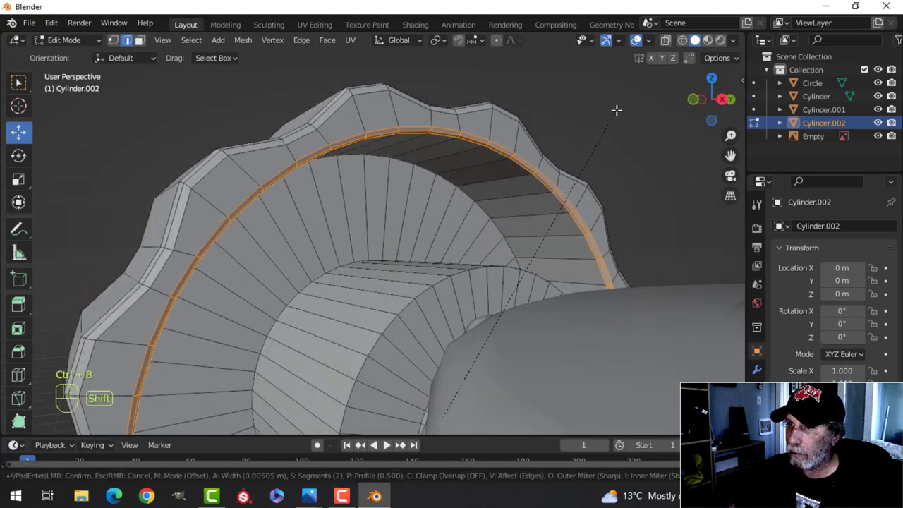
{"action": "left_click", "coordinate": [616, 110]}
Step: Bevel the outer edge loop at the hub's end nearest the valve nut with two segments
{"action": "key", "text": "alt+a"}
{"action": "middle_click_drag", "start_coordinate": [430, 231], "coordinate": [526, 272]}
{"action": "left_click", "coordinate": [439, 257], "text": "alt+shift"}
{"action": "key", "text": "ctrl+b"}
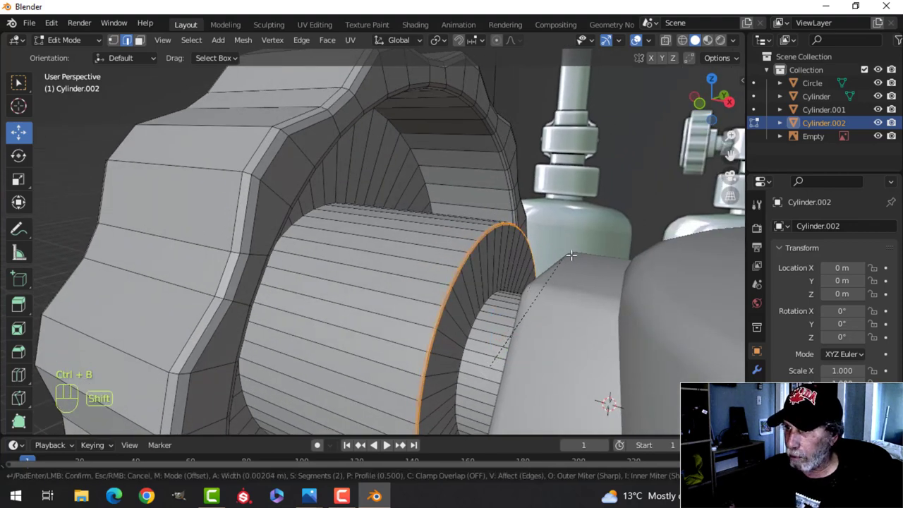
{"action": "left_click", "coordinate": [605, 233]}
Step: Bevel the loop where the hub meets the recessed knob face with two segments
{"action": "middle_click_drag", "start_coordinate": [605, 233], "coordinate": [285, 221]}
{"action": "key", "text": "alt+a"}
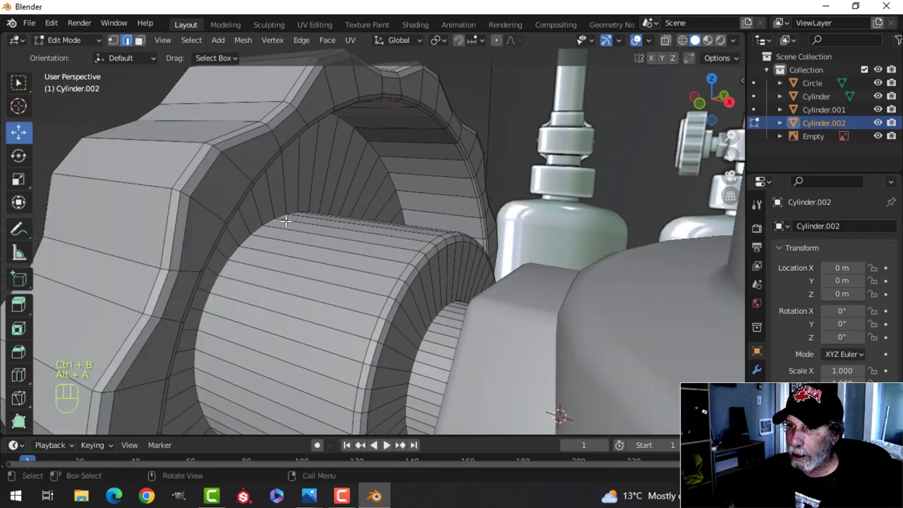
{"action": "left_click", "coordinate": [282, 215], "text": "alt+shift"}
{"action": "key", "text": "ctrl+b"}
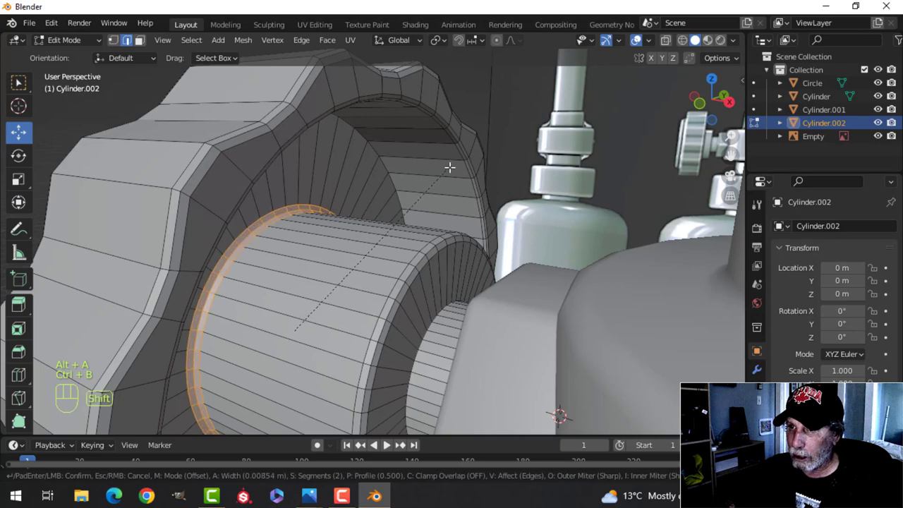
{"action": "left_click", "coordinate": [440, 183]}
Step: Bevel the edge loop where the stem meets the hub's end face with two segments
{"action": "middle_click_drag", "start_coordinate": [439, 183], "coordinate": [411, 275]}
{"action": "key", "text": "alt+a"}
{"action": "scroll", "coordinate": [412, 276], "scroll_direction": "up", "scroll_amount": 2}
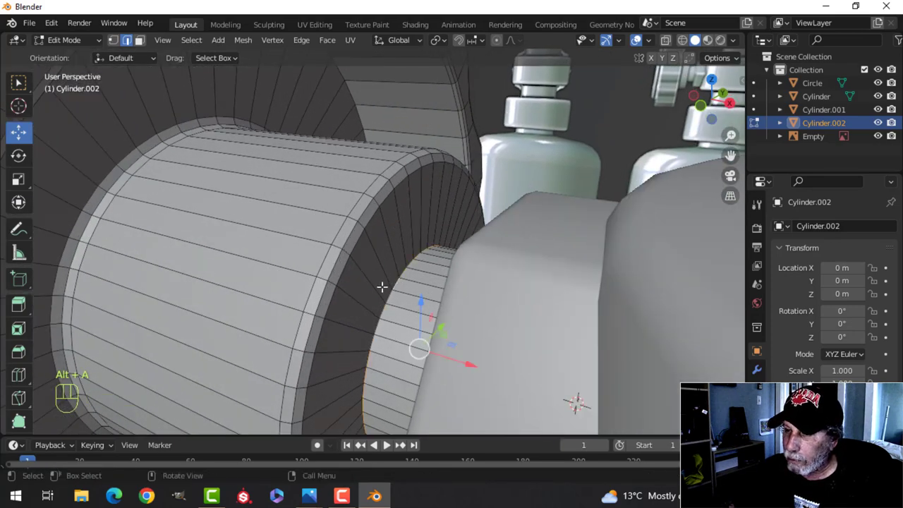
{"action": "scroll", "coordinate": [416, 248], "scroll_direction": "down", "scroll_amount": 2}
{"action": "key", "text": "ctrl+b"}
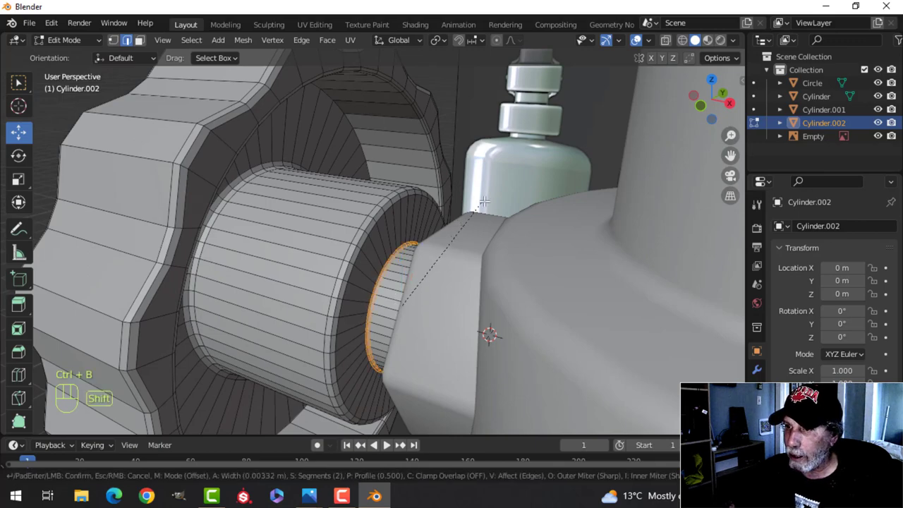
{"action": "left_click", "coordinate": [514, 182]}
Step: Shade the whole valve knob object smooth
{"action": "key", "text": "Tab"}
{"action": "right_click", "coordinate": [299, 199]}
{"action": "left_click", "coordinate": [300, 200]}
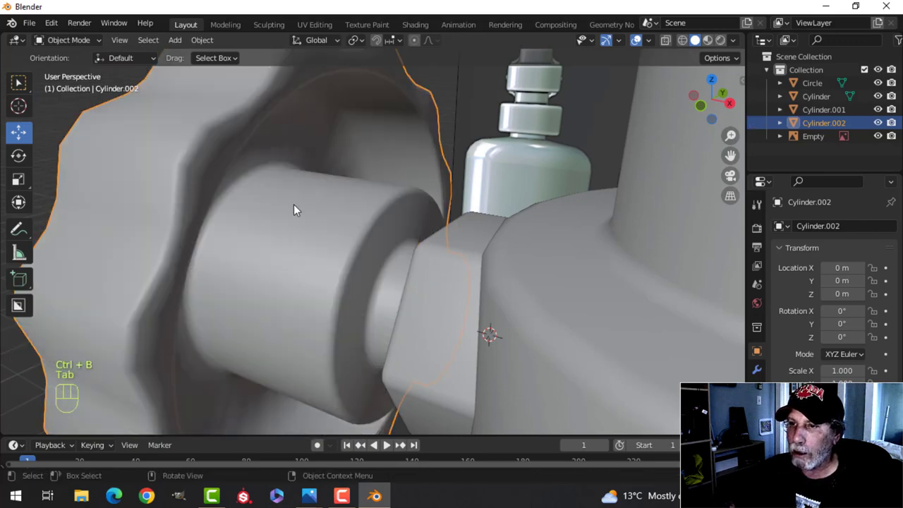
{"action": "middle_click_drag", "start_coordinate": [294, 207], "coordinate": [330, 185]}
Step: Bevel the loop where the knob's rear recess wall meets the recessed face with two segments
{"action": "key", "text": "alt+a"}
{"action": "key", "text": "Tab"}
{"action": "scroll", "coordinate": [397, 214], "scroll_direction": "up", "scroll_amount": 3}
{"action": "middle_click_drag", "start_coordinate": [397, 214], "coordinate": [388, 150]}
{"action": "key", "text": "alt+a"}
{"action": "key", "text": "ctrl+b"}
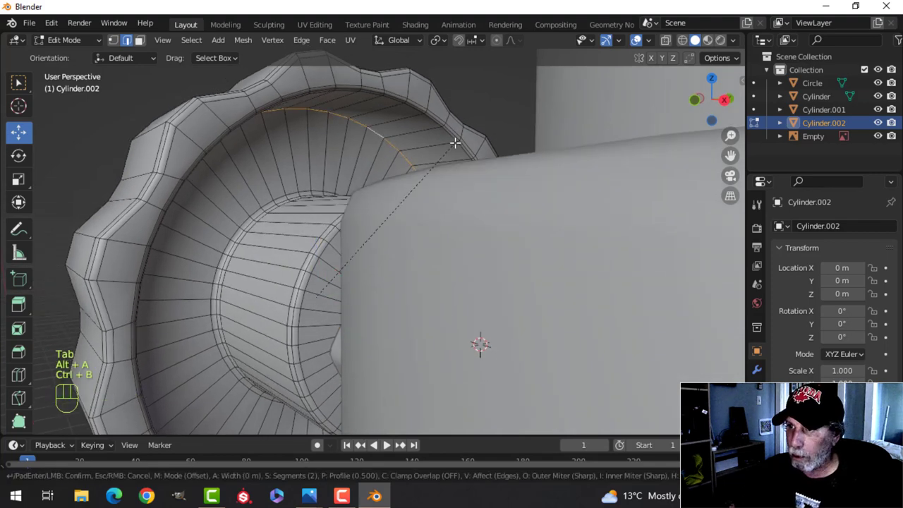
{"action": "left_click", "coordinate": [333, 204]}
{"action": "key", "text": "Tab"}
{"action": "scroll", "coordinate": [325, 212], "scroll_direction": "down", "scroll_amount": 3}
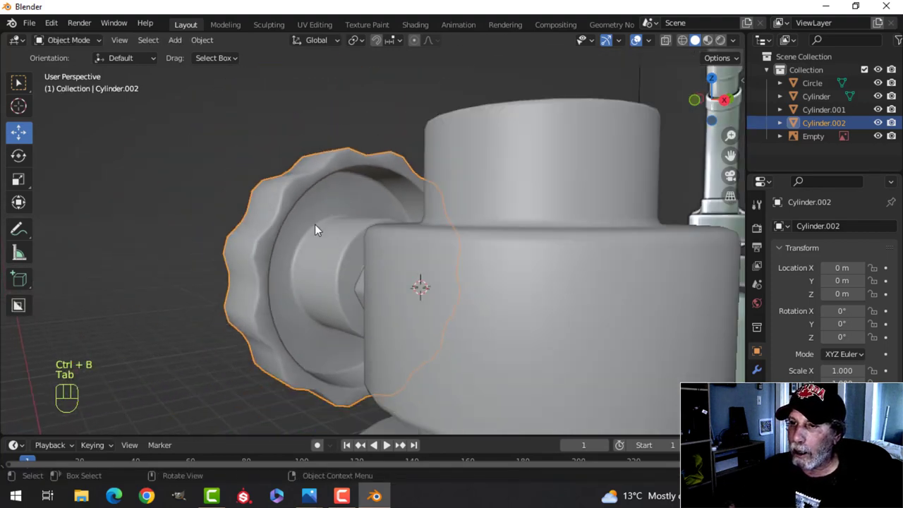
Step: Bevel the loop where the knob's raised front disc meets the scalloped face by about 0.008 m with two segments
{"action": "key", "text": "alt+a"}
{"action": "middle_click_drag", "start_coordinate": [317, 228], "coordinate": [480, 278]}
{"action": "key", "text": "Tab"}
{"action": "scroll", "coordinate": [334, 270], "scroll_direction": "up", "scroll_amount": 2}
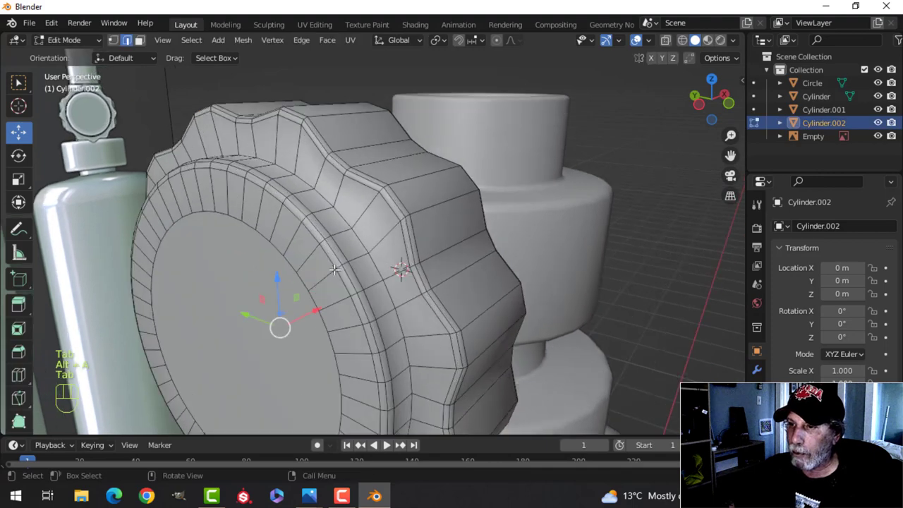
{"action": "middle_click_drag", "start_coordinate": [348, 250], "coordinate": [394, 261]}
{"action": "left_click", "coordinate": [394, 261], "text": "alt"}
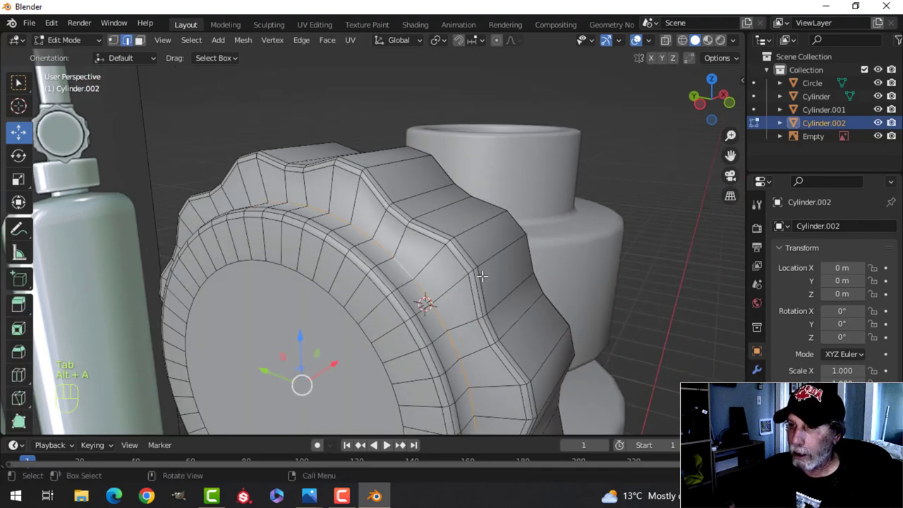
{"action": "key", "text": "ctrl+b"}
{"action": "left_click", "coordinate": [422, 302]}
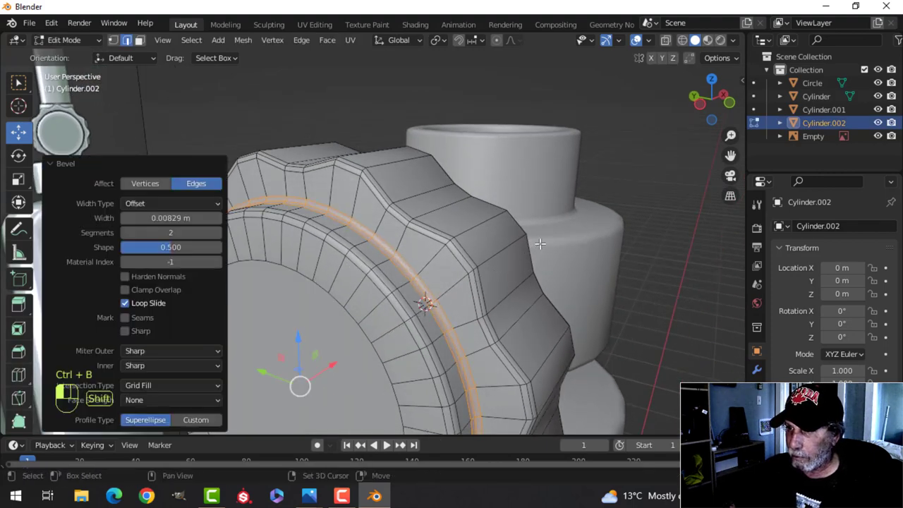
{"action": "key", "text": "Tab"}
{"action": "key", "text": "alt+a"}
{"action": "middle_click_drag", "start_coordinate": [418, 302], "coordinate": [258, 308]}
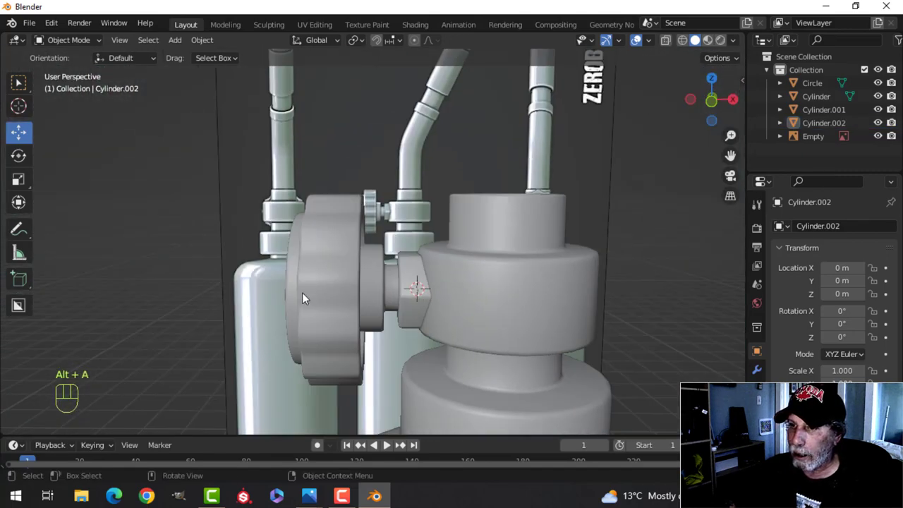
Step: Recalculate all of the knob's normals to face outside
{"action": "key", "text": "Tab"}
{"action": "key", "text": "a"}
{"action": "key", "text": "alt+n"}
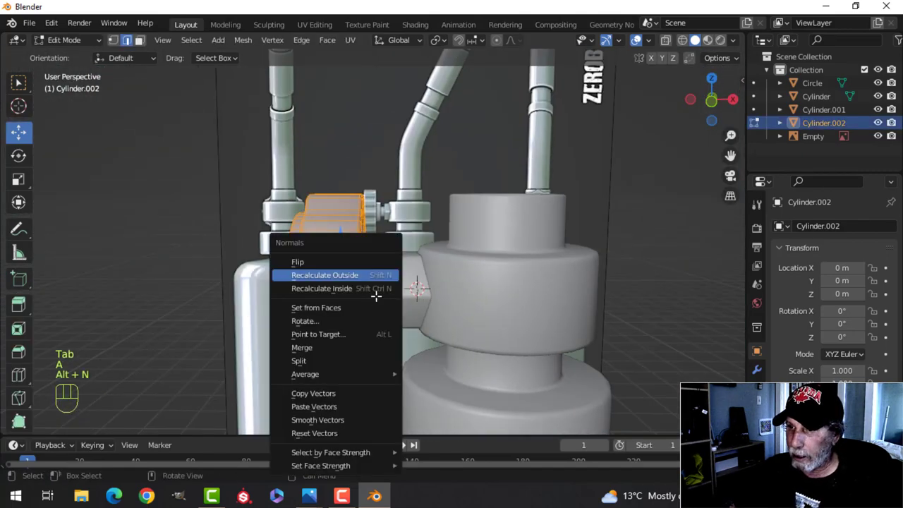
{"action": "left_click", "coordinate": [358, 278]}
{"action": "key", "text": "Tab"}
{"action": "key", "text": "alt+a"}
{"action": "middle_click_drag", "start_coordinate": [358, 277], "coordinate": [413, 309]}
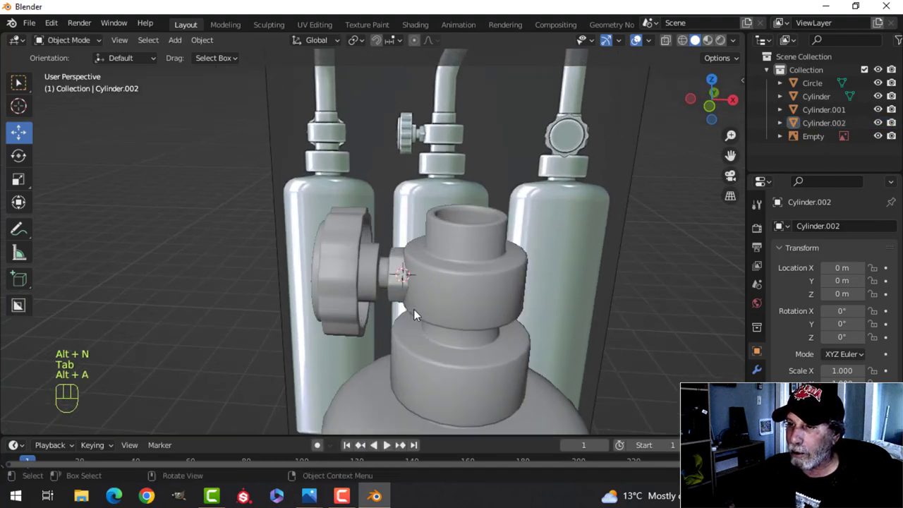
Step: Examine the collars and knob against the reference torch in front view, including the bent pipe above them
{"action": "key", "text": "KP_1"}
{"action": "scroll", "coordinate": [416, 304], "scroll_direction": "up", "scroll_amount": 2}
{"action": "scroll", "coordinate": [416, 310], "scroll_direction": "down", "scroll_amount": 6}
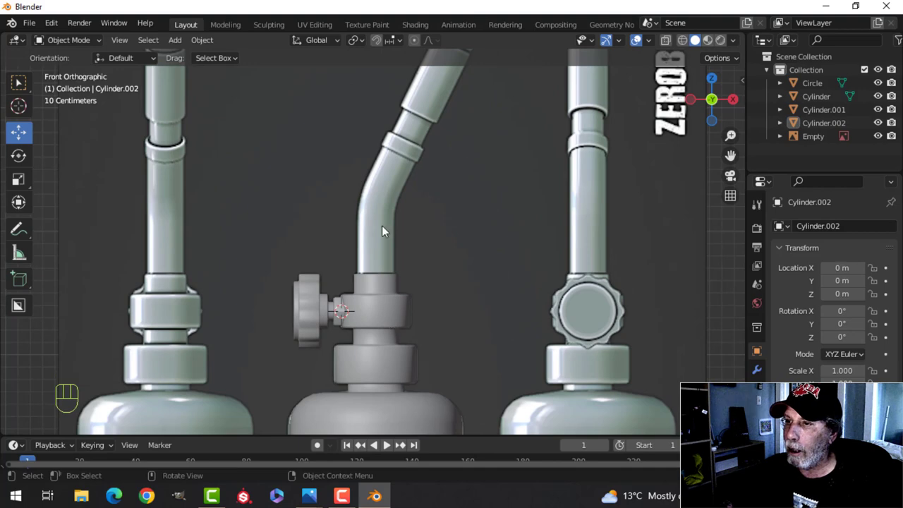
{"action": "scroll", "coordinate": [433, 207], "scroll_direction": "down", "scroll_amount": 2}
{"action": "scroll", "coordinate": [417, 202], "scroll_direction": "up", "scroll_amount": 1}
{"action": "scroll", "coordinate": [399, 277], "scroll_direction": "up", "scroll_amount": 2}
{"action": "middle_click_drag", "start_coordinate": [401, 261], "coordinate": [385, 300], "text": "shift"}
{"action": "scroll", "coordinate": [385, 293], "scroll_direction": "up", "scroll_amount": 2}
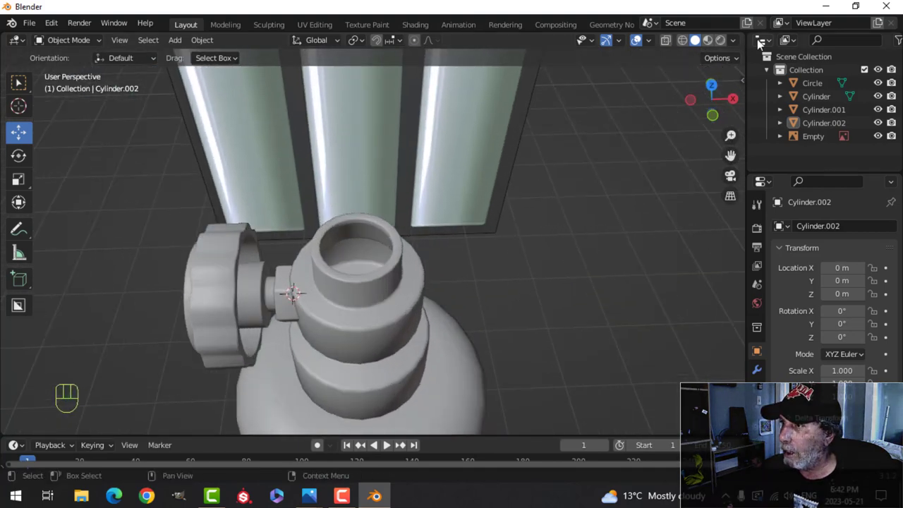
Step: Enable Both-type viewport cavity with world-space ridge 1.909 and valley 2.023, screen-space ridge 1.517, and a stronger screen-space valley
{"action": "left_click", "coordinate": [733, 40]}
{"action": "left_click", "coordinate": [658, 339]}
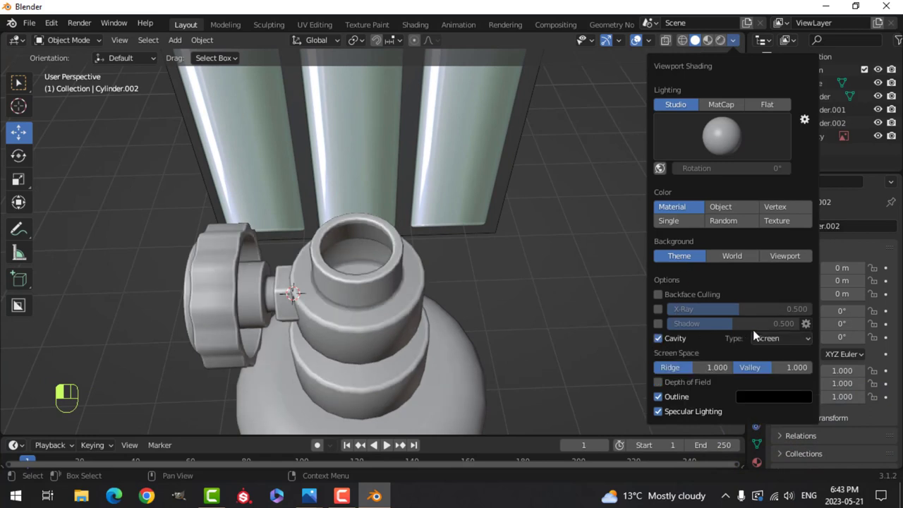
{"action": "left_click", "coordinate": [769, 340]}
{"action": "left_click", "coordinate": [766, 378]}
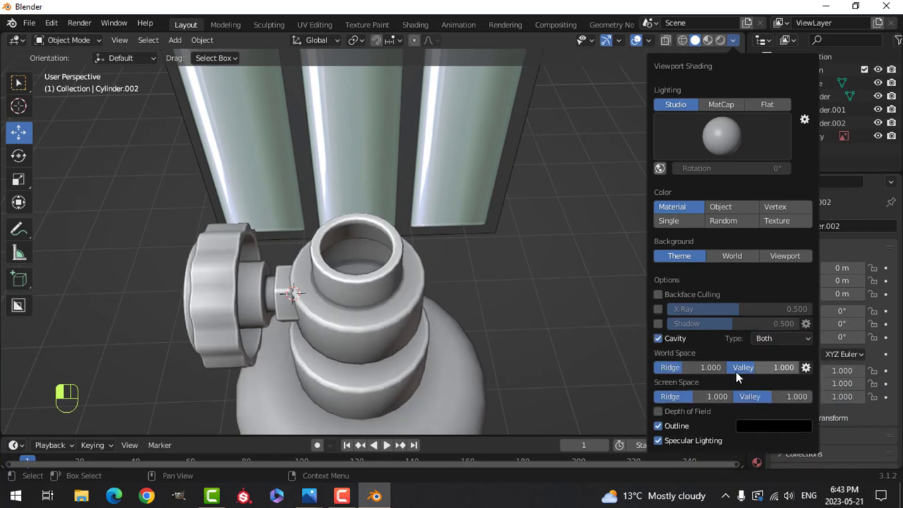
{"action": "left_click_drag", "start_coordinate": [688, 369], "coordinate": [776, 369]}
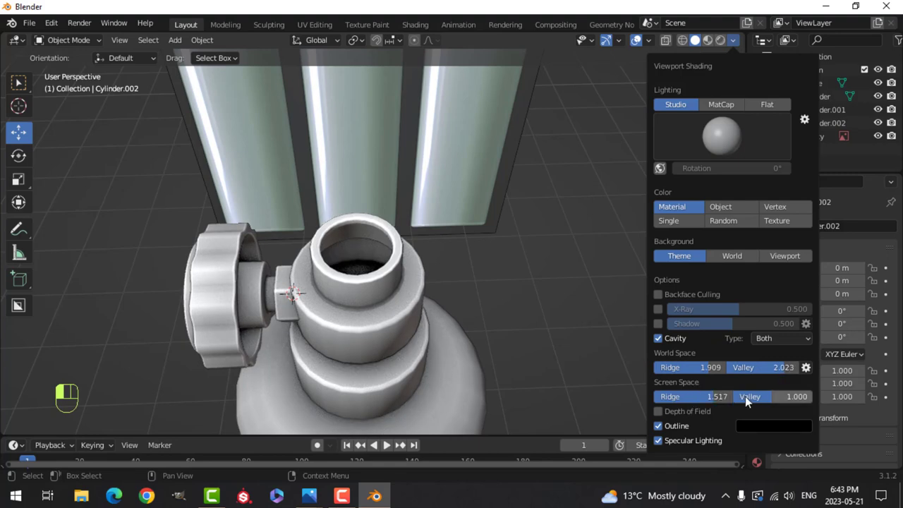
{"action": "left_click_drag", "start_coordinate": [745, 397], "coordinate": [769, 398]}
Step: Inspect the bottle and collars, comparing their shading with cavity switched off and back on
{"action": "key", "text": "alt+a"}
{"action": "mouse_move", "coordinate": [425, 344]}
{"action": "middle_mouse_down"}
{"action": "mouse_move", "coordinate": [437, 290]}
{"action": "mouse_move", "coordinate": [420, 228]}
{"action": "mouse_move", "coordinate": [478, 200]}
{"action": "mouse_move", "coordinate": [452, 246]}
{"action": "middle_mouse_up"}
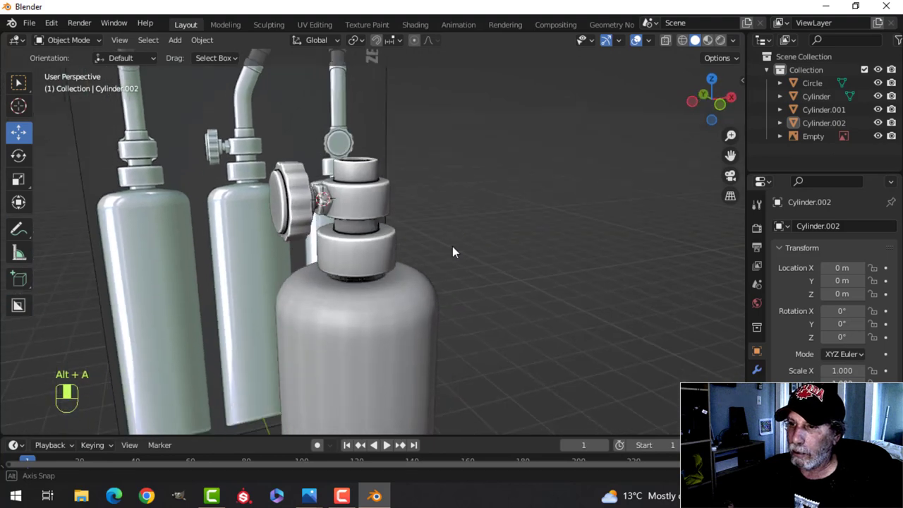
{"action": "scroll", "coordinate": [451, 247], "scroll_direction": "down", "scroll_amount": 2}
{"action": "middle_click_drag", "start_coordinate": [438, 279], "coordinate": [433, 228], "text": "shift"}
{"action": "scroll", "coordinate": [432, 227], "scroll_direction": "up", "scroll_amount": 2}
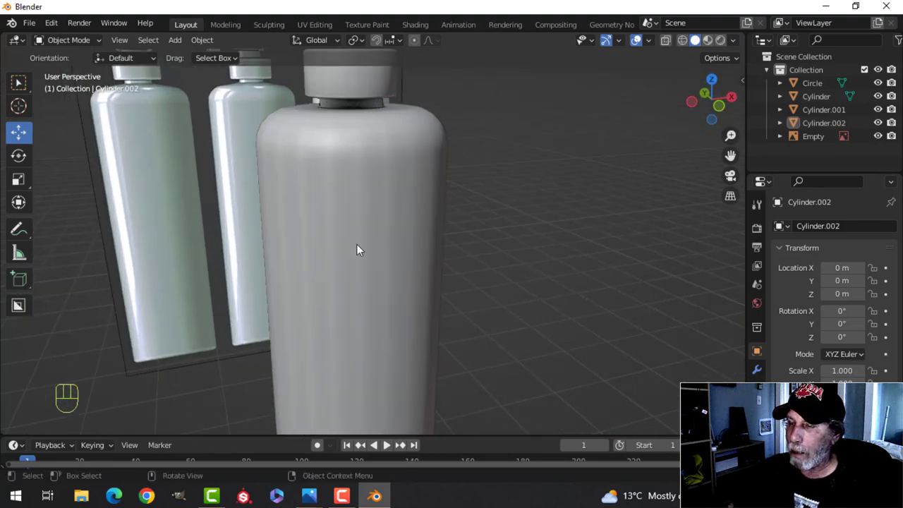
{"action": "left_click", "coordinate": [732, 40]}
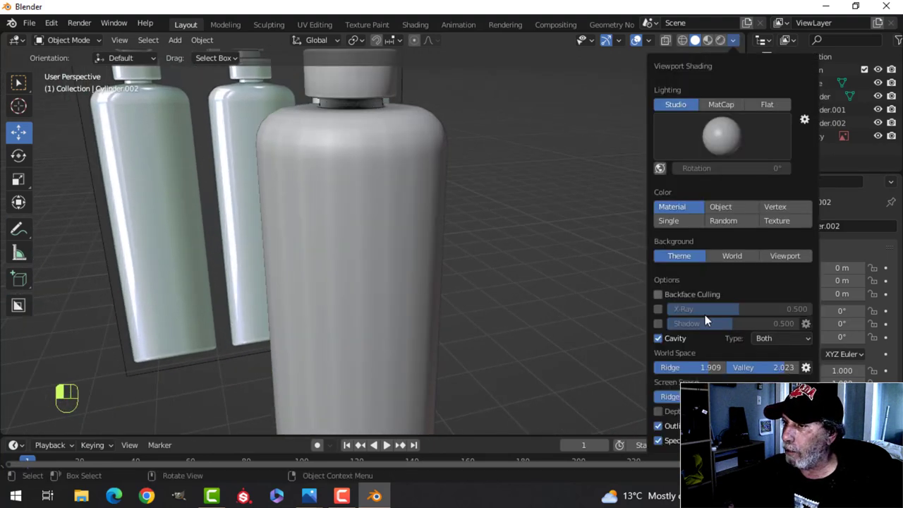
{"action": "left_click", "coordinate": [657, 339]}
{"action": "left_click", "coordinate": [657, 339]}
Step: Snap the 3D cursor to the centre of the edge loop around the collar's open top rim
{"action": "scroll", "coordinate": [469, 223], "scroll_direction": "down", "scroll_amount": 2}
{"action": "middle_click_drag", "start_coordinate": [469, 223], "coordinate": [457, 328], "text": "shift"}
{"action": "scroll", "coordinate": [452, 326], "scroll_direction": "up", "scroll_amount": 2}
{"action": "key", "text": "alt+a"}
{"action": "middle_click_drag", "start_coordinate": [457, 328], "coordinate": [430, 327]}
{"action": "scroll", "coordinate": [430, 324], "scroll_direction": "up", "scroll_amount": 2}
{"action": "middle_click_drag", "start_coordinate": [424, 275], "coordinate": [418, 361], "text": "shift"}
{"action": "scroll", "coordinate": [381, 300], "scroll_direction": "up", "scroll_amount": 3}
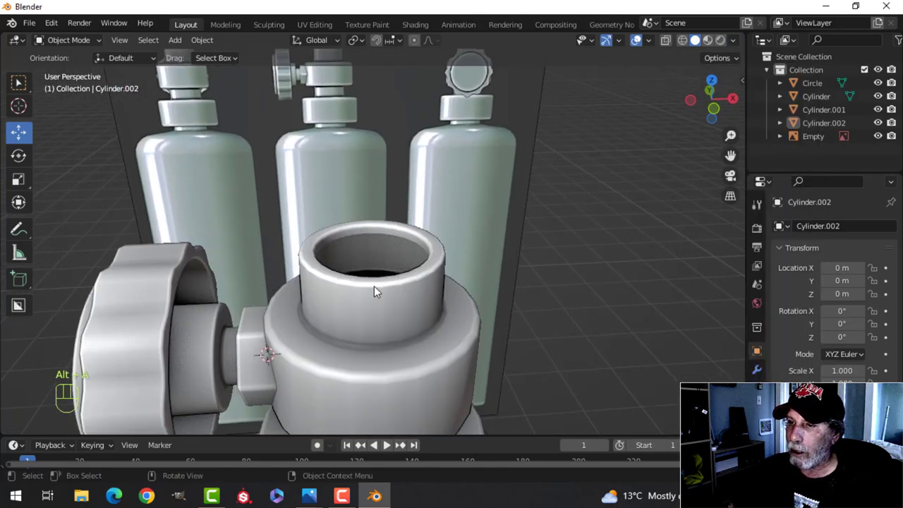
{"action": "left_click", "coordinate": [374, 286]}
{"action": "key", "text": "Tab"}
{"action": "scroll", "coordinate": [383, 302], "scroll_direction": "up", "scroll_amount": 2}
{"action": "key", "text": "alt+a"}
{"action": "key", "text": "2"}
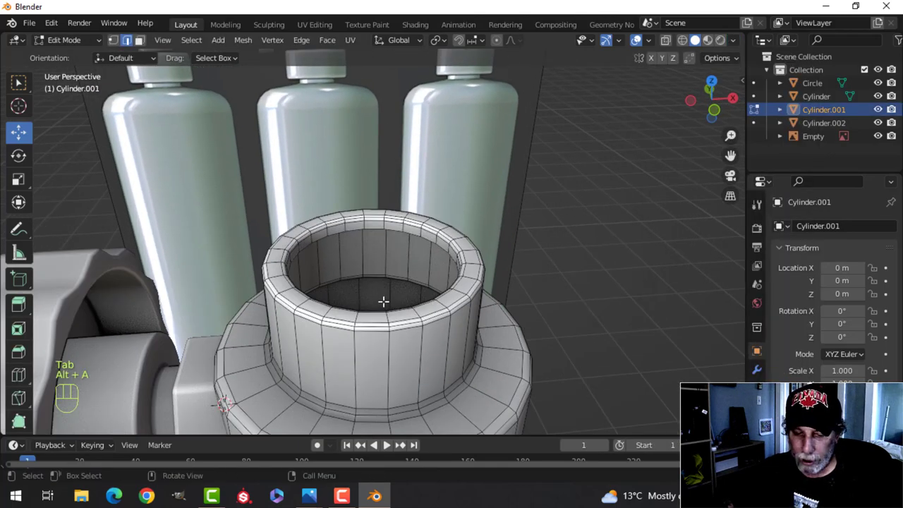
{"action": "left_click", "coordinate": [372, 218], "text": "alt"}
{"action": "key", "text": "shift+s"}
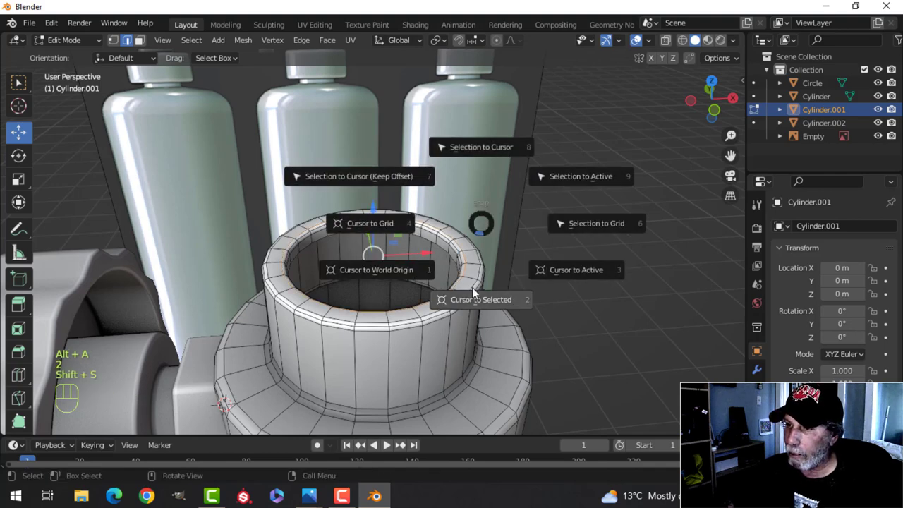
{"action": "left_click", "coordinate": [476, 302]}
{"action": "key", "text": "Tab"}
{"action": "scroll", "coordinate": [494, 317], "scroll_direction": "down", "scroll_amount": 5}
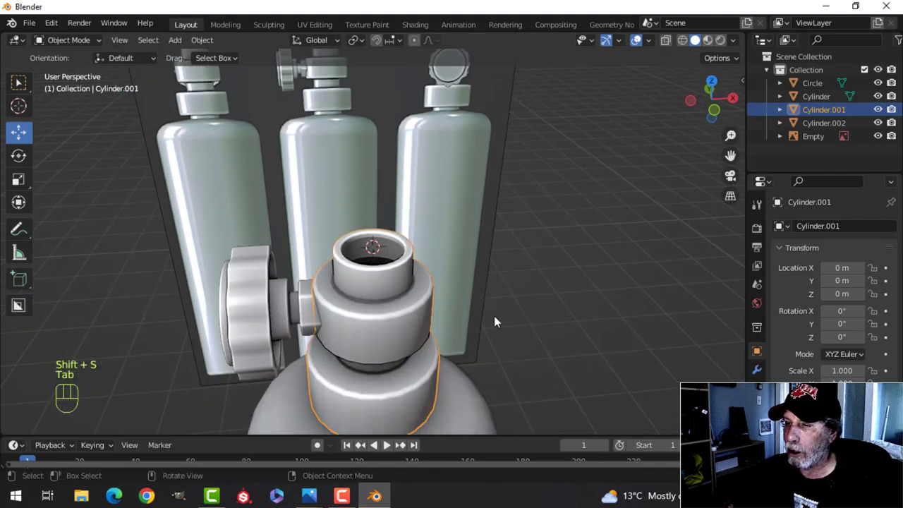
Step: Add a plane at the 3D cursor in front view and merge its vertices at center into one point
{"action": "key", "text": "alt+a"}
{"action": "middle_click_drag", "start_coordinate": [493, 317], "coordinate": [482, 287]}
{"action": "key", "text": "KP_1"}
{"action": "scroll", "coordinate": [478, 287], "scroll_direction": "down", "scroll_amount": 4}
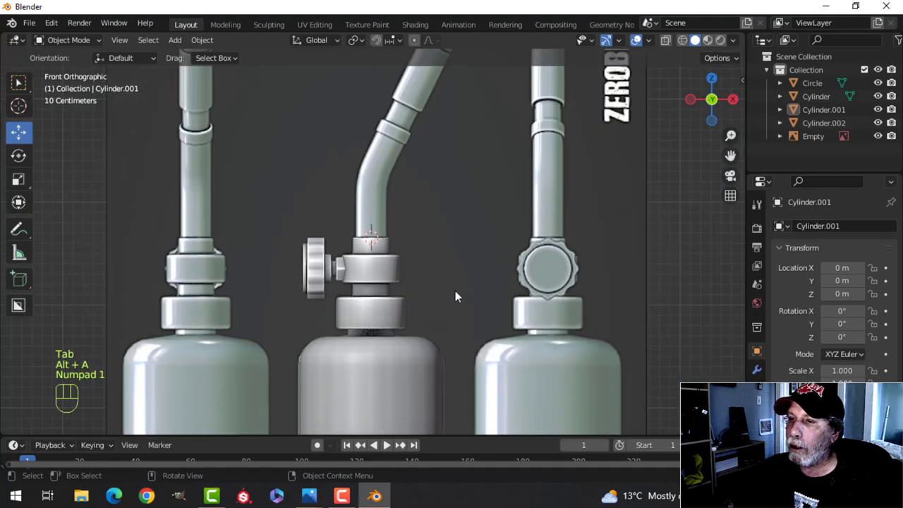
{"action": "middle_click_drag", "start_coordinate": [442, 247], "coordinate": [434, 339], "text": "shift"}
{"action": "key", "text": "shift+a"}
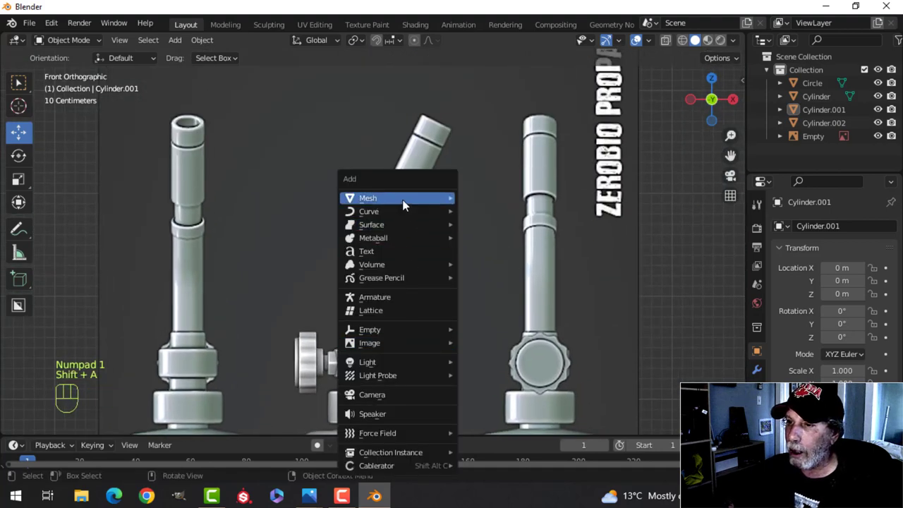
{"action": "mouse_move", "coordinate": [402, 201]}
{"action": "left_click", "coordinate": [508, 196]}
{"action": "key", "text": "Tab"}
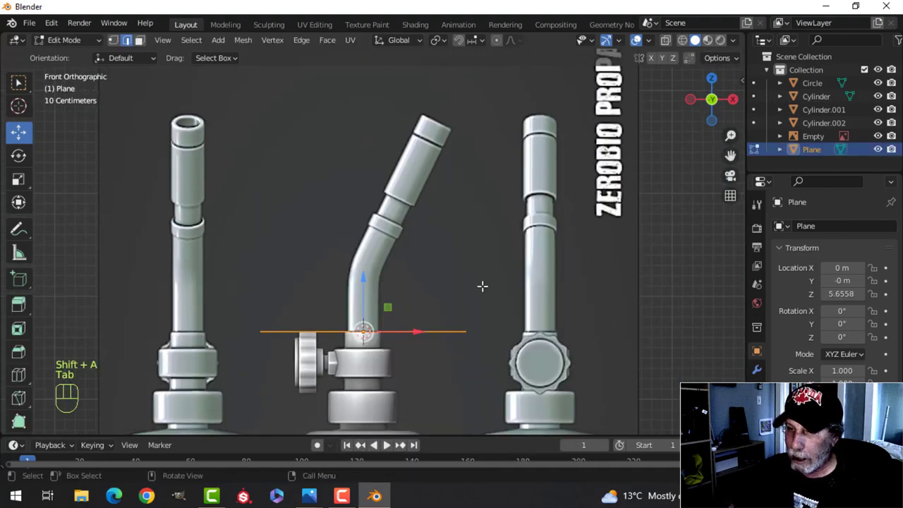
{"action": "key", "text": "m"}
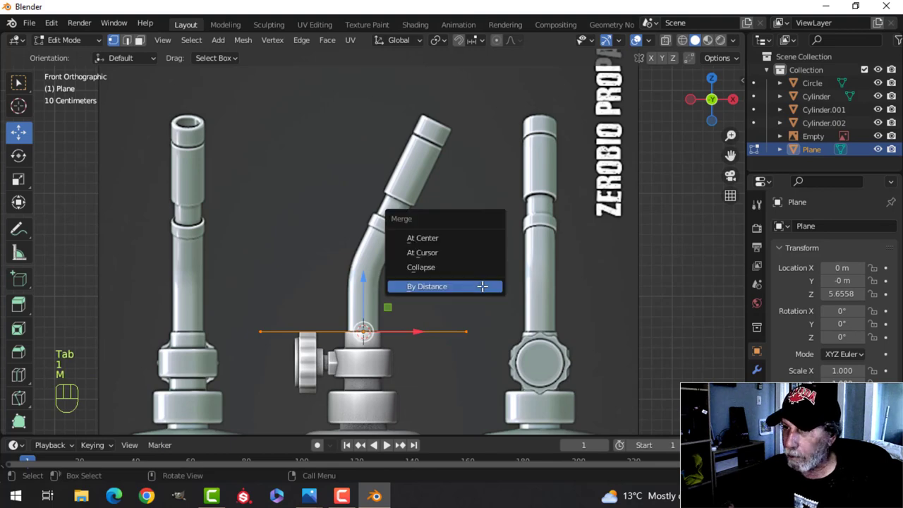
{"action": "left_click", "coordinate": [444, 238]}
Step: Move the single vertex down about 0.031 m in Z into the collar's opening
{"action": "scroll", "coordinate": [447, 292], "scroll_direction": "up", "scroll_amount": 4}
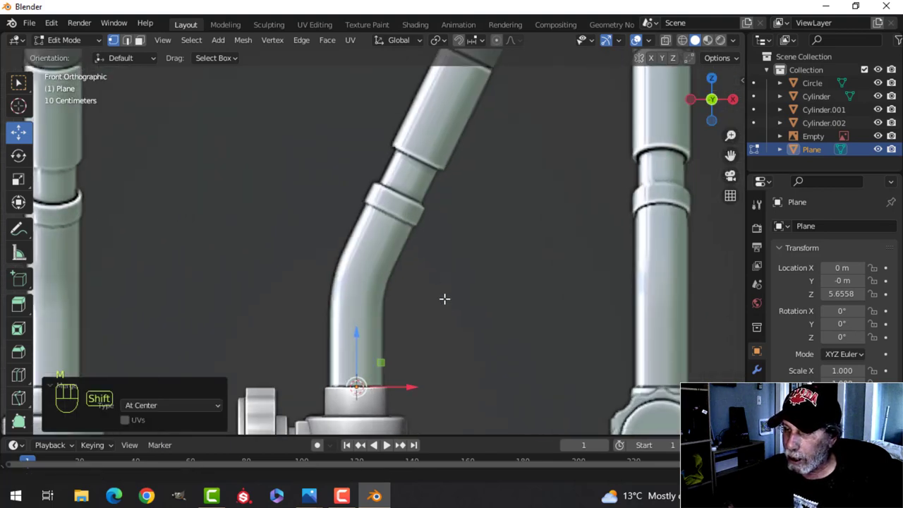
{"action": "middle_click_drag", "start_coordinate": [423, 284], "coordinate": [430, 261], "text": "shift"}
{"action": "left_click_drag", "start_coordinate": [365, 256], "coordinate": [373, 273]}
{"action": "middle_click_drag", "start_coordinate": [445, 285], "coordinate": [362, 330]}
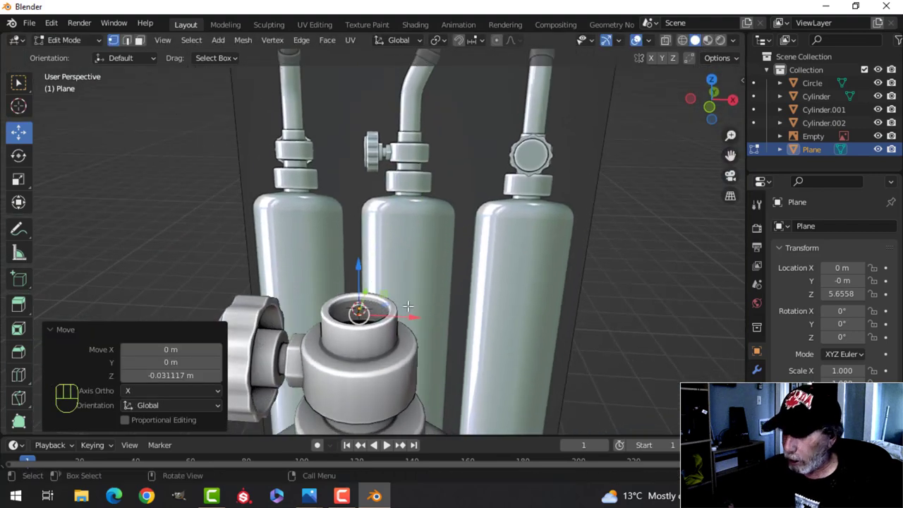
{"action": "key", "text": "KP_1"}
{"action": "scroll", "coordinate": [408, 299], "scroll_direction": "down", "scroll_amount": 2}
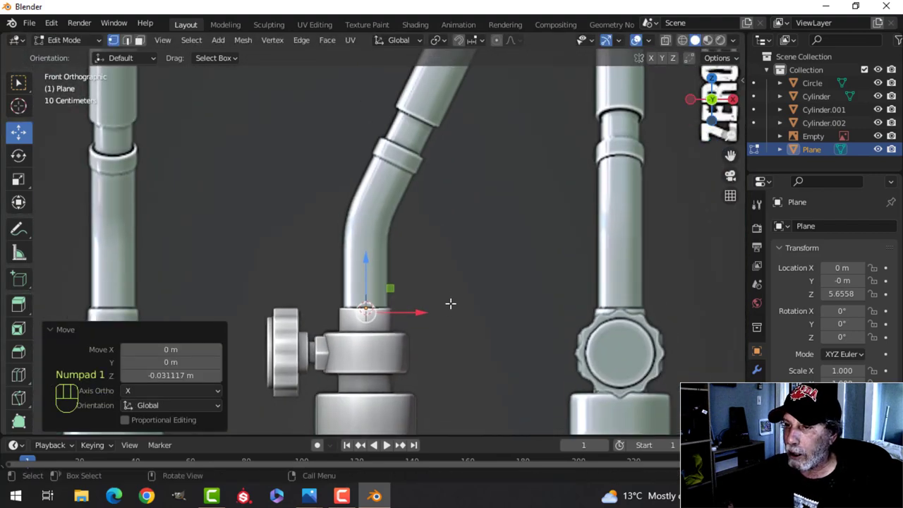
Step: Extrude the vertex up about 0.618 m to the pipe's bend, then about 0.70 m in X and 1.45 m in Z to the nozzle tip
{"action": "key", "text": "e"}
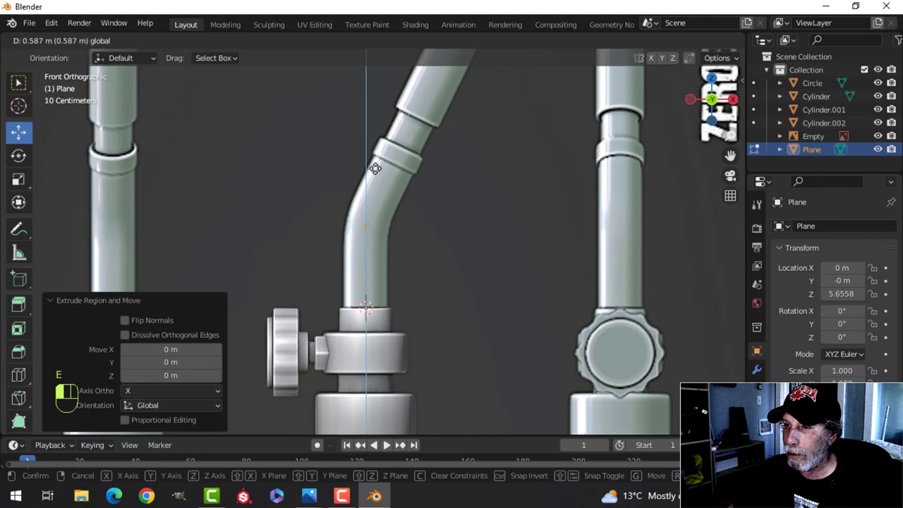
{"action": "left_click", "coordinate": [376, 164]}
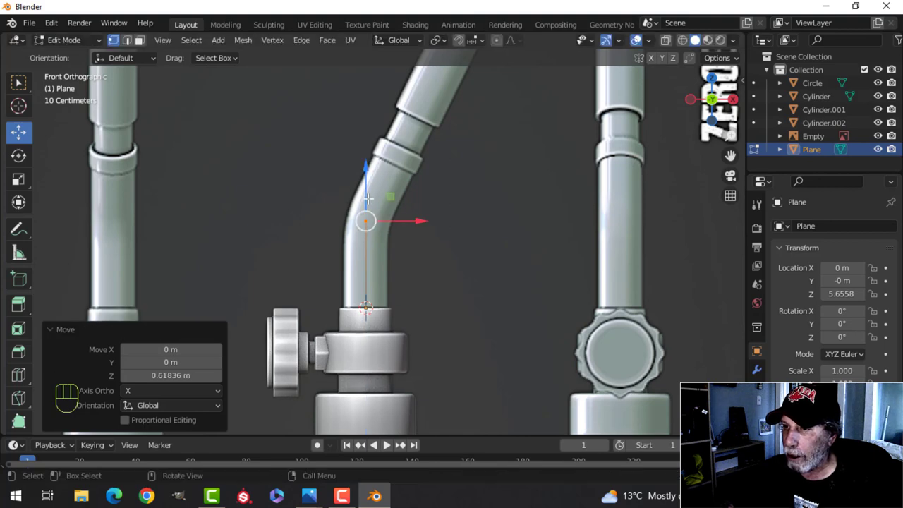
{"action": "scroll", "coordinate": [464, 226], "scroll_direction": "down", "scroll_amount": 3}
{"action": "scroll", "coordinate": [447, 261], "scroll_direction": "up", "scroll_amount": 2}
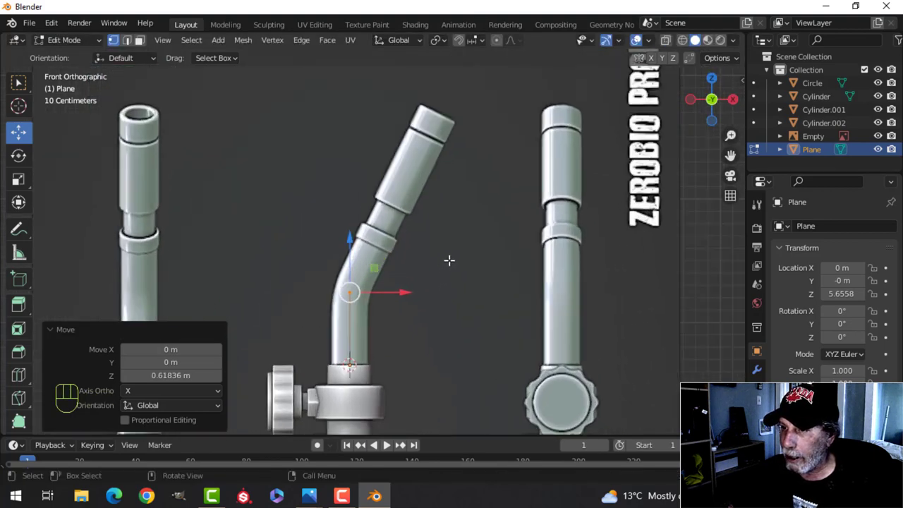
{"action": "key", "text": "e"}
{"action": "key", "text": "g"}
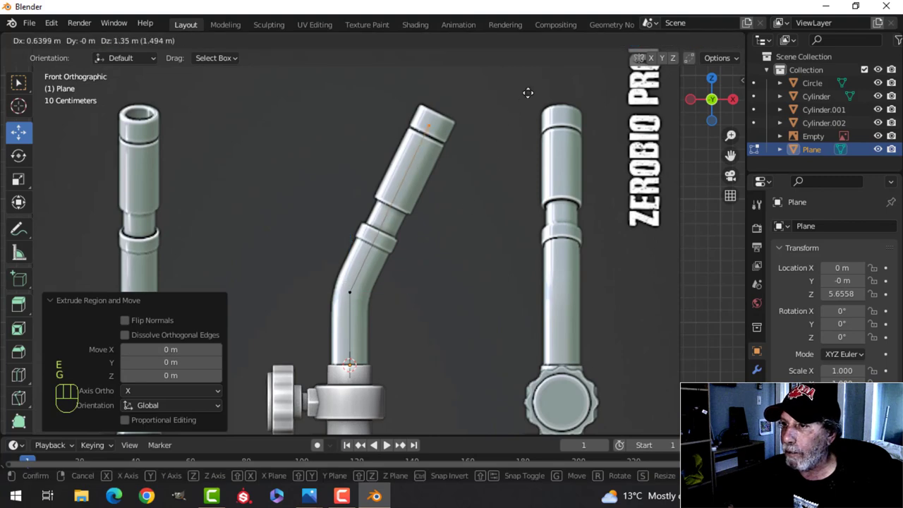
{"action": "left_click", "coordinate": [535, 81]}
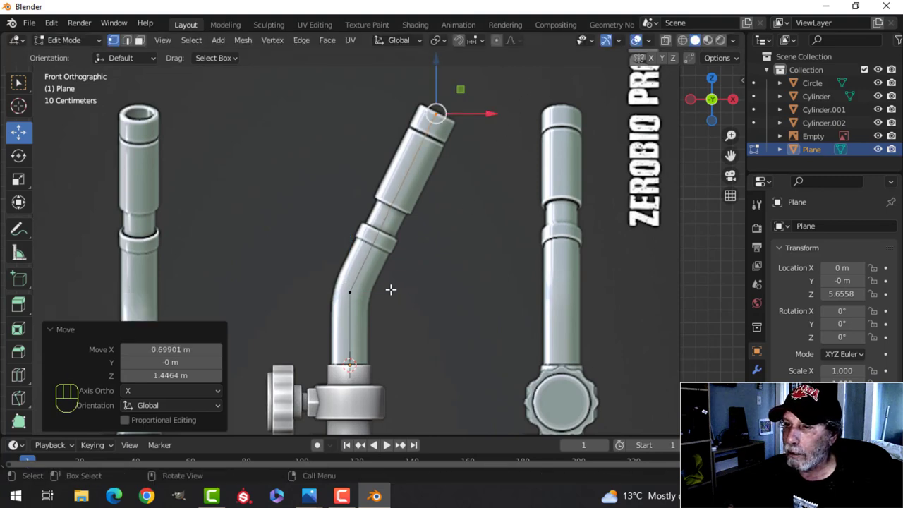
Step: Vertex-bevel the pipe path's bend point with a width of about 0.129 m and 4 segments
{"action": "left_click", "coordinate": [351, 286]}
{"action": "scroll", "coordinate": [351, 287], "scroll_direction": "up", "scroll_amount": 2}
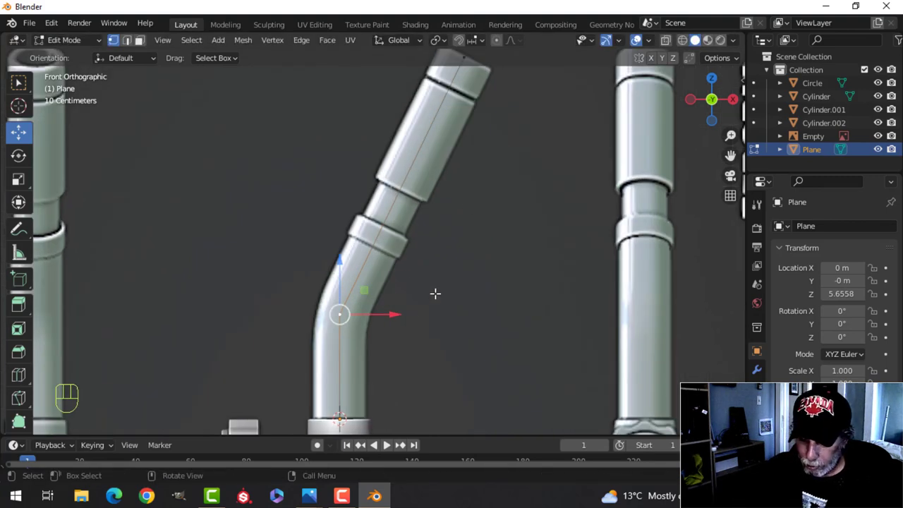
{"action": "key", "text": "shift+ctrl+b"}
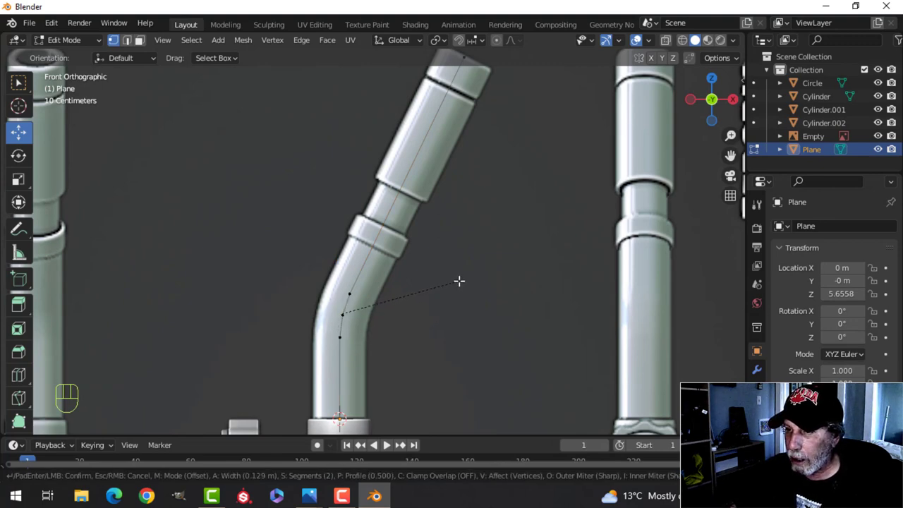
{"action": "left_click", "coordinate": [459, 281]}
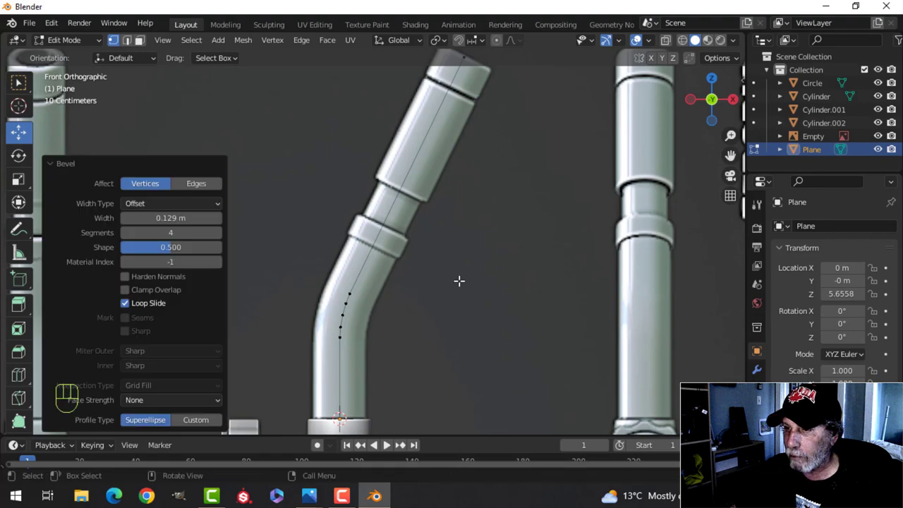
Step: Convert the bent vertex path from a mesh to a curve in Object Mode
{"action": "key", "text": "Tab"}
{"action": "right_click", "coordinate": [379, 236]}
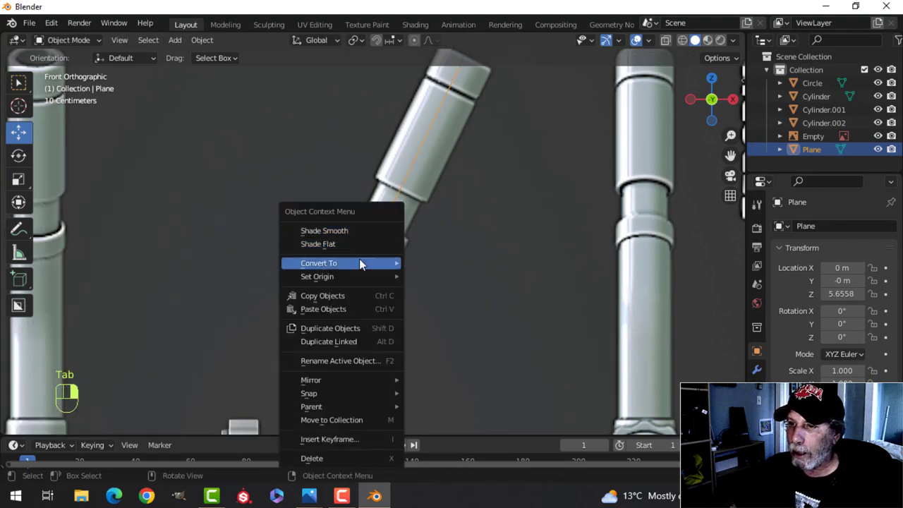
{"action": "mouse_move", "coordinate": [359, 261]}
{"action": "left_click", "coordinate": [452, 262]}
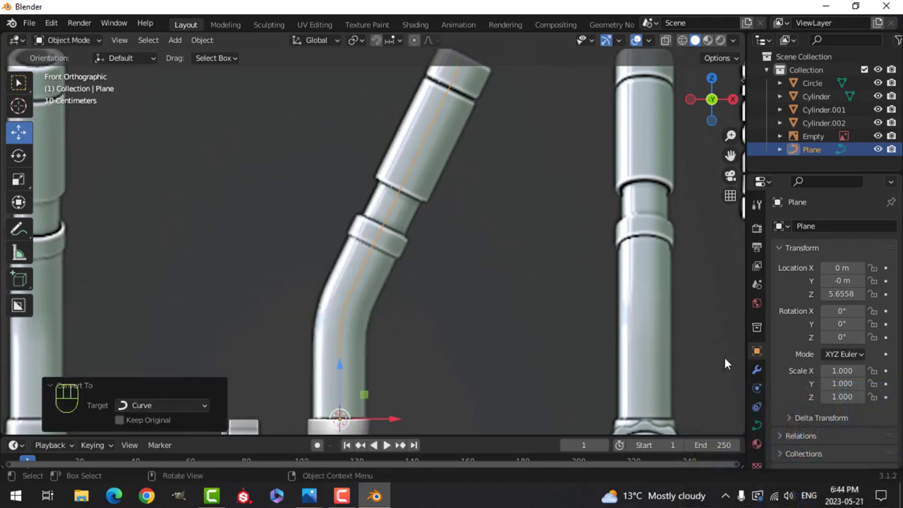
Step: Give the curve a round bevel depth of 0.158 m to match the reference pipe's thickness
{"action": "left_click", "coordinate": [756, 426]}
{"action": "scroll", "coordinate": [825, 385], "scroll_direction": "down", "scroll_amount": 2}
{"action": "left_click", "coordinate": [821, 378]}
{"action": "left_click", "coordinate": [781, 324]}
{"action": "scroll", "coordinate": [817, 353], "scroll_direction": "down", "scroll_amount": 5}
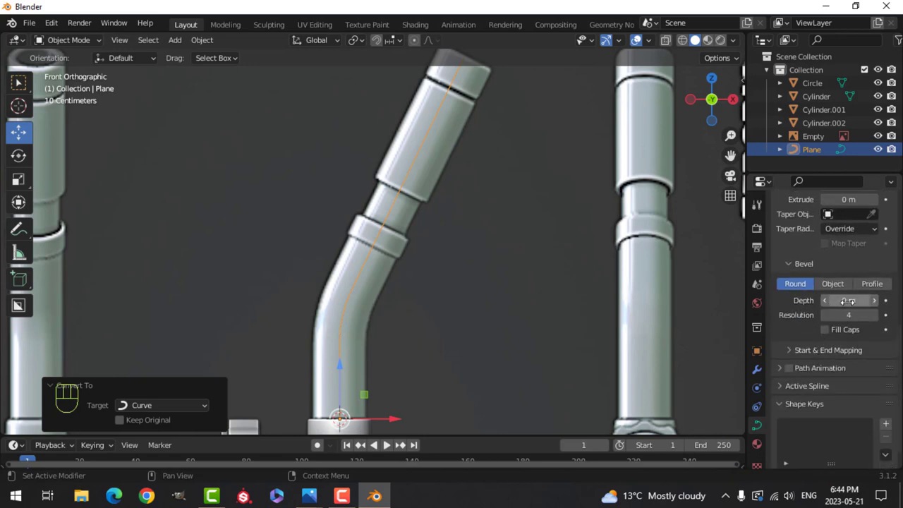
{"action": "key", "text": "shift"}
{"action": "left_click_drag", "start_coordinate": [849, 300], "coordinate": [884, 300], "text": "shift"}
{"action": "scroll", "coordinate": [553, 370], "scroll_direction": "down", "scroll_amount": 2}
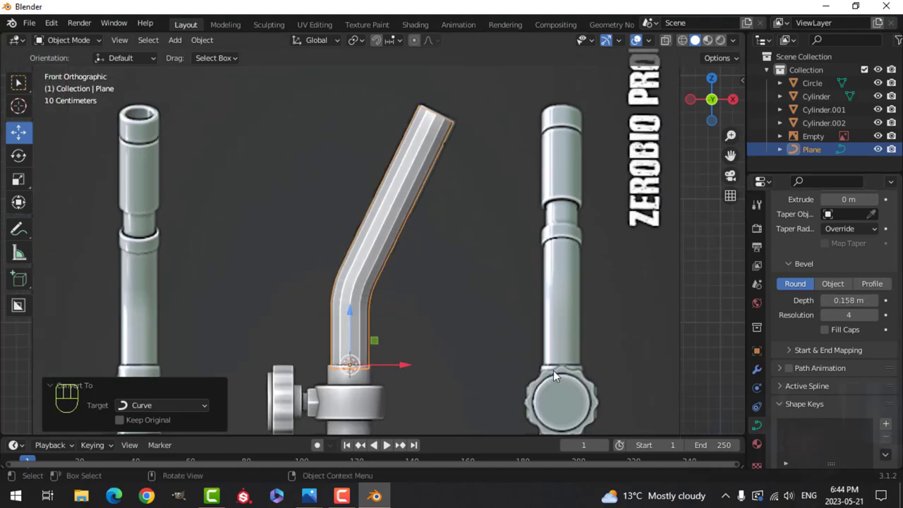
{"action": "middle_click_drag", "start_coordinate": [553, 371], "coordinate": [532, 273], "text": "shift"}
{"action": "scroll", "coordinate": [445, 299], "scroll_direction": "up", "scroll_amount": 3}
{"action": "middle_click_drag", "start_coordinate": [390, 321], "coordinate": [425, 304], "text": "shift"}
{"action": "key", "text": "KP_1"}
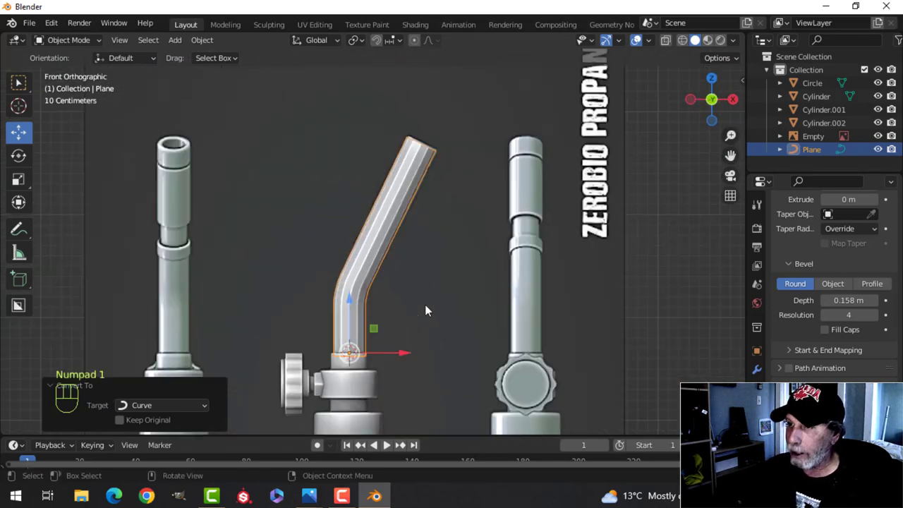
{"action": "key", "text": "Tab"}
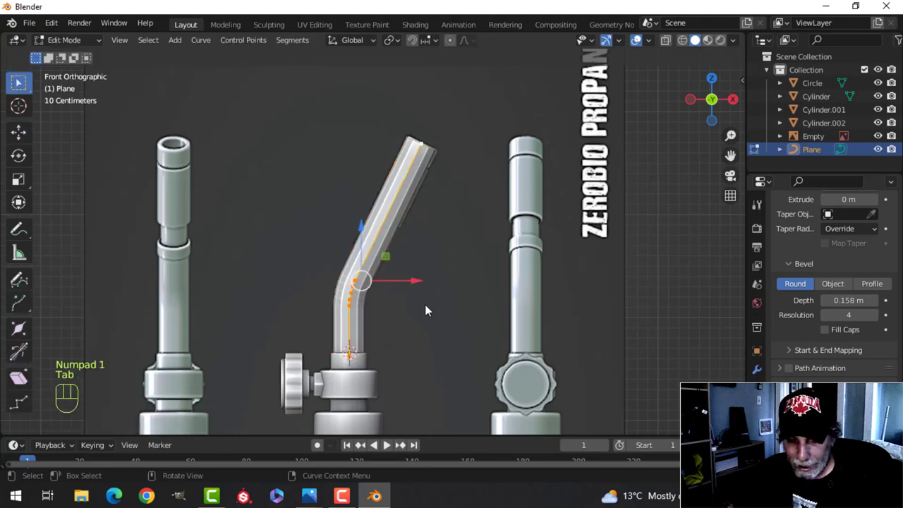
{"action": "key", "text": "Tab"}
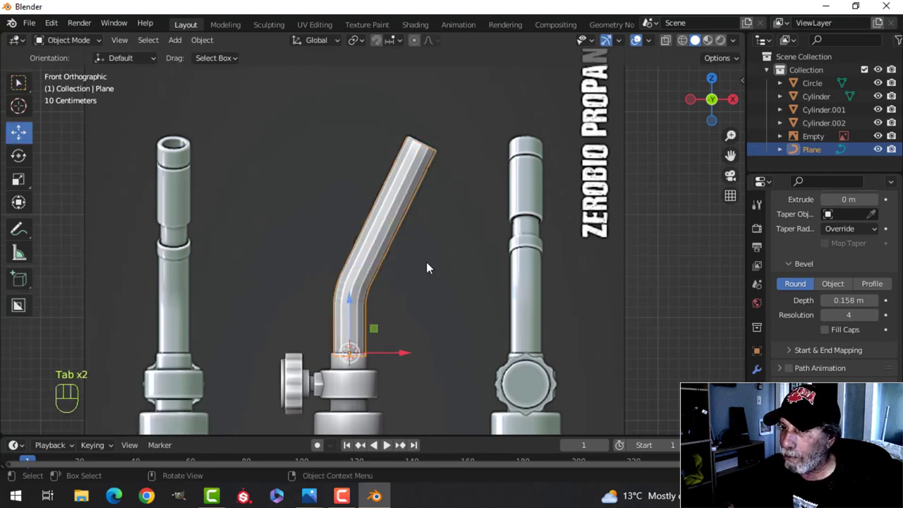
Step: Set the curve's preview resolution to 4 and convert the pipe to a mesh
{"action": "scroll", "coordinate": [428, 266], "scroll_direction": "up", "scroll_amount": 3}
{"action": "scroll", "coordinate": [825, 271], "scroll_direction": "up", "scroll_amount": 10}
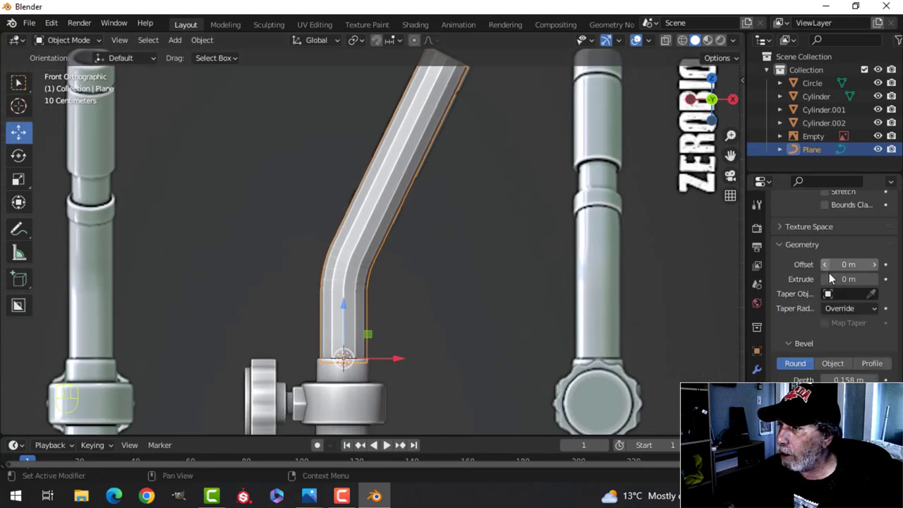
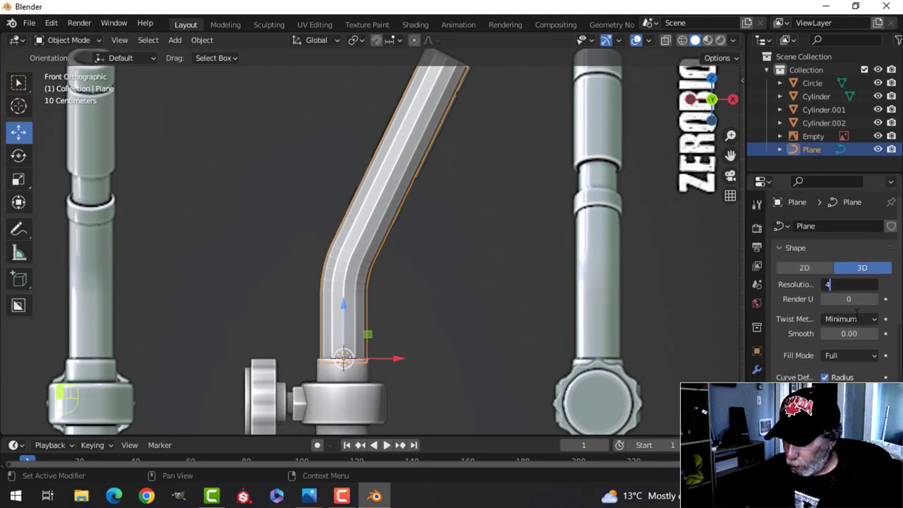
{"action": "key", "text": "Return"}
{"action": "right_click", "coordinate": [412, 134]}
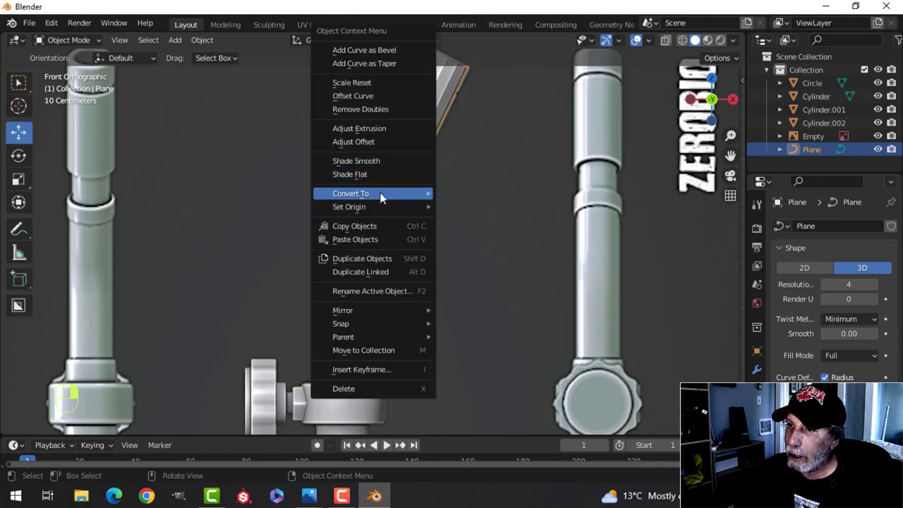
{"action": "mouse_move", "coordinate": [384, 195]}
{"action": "left_click", "coordinate": [465, 207]}
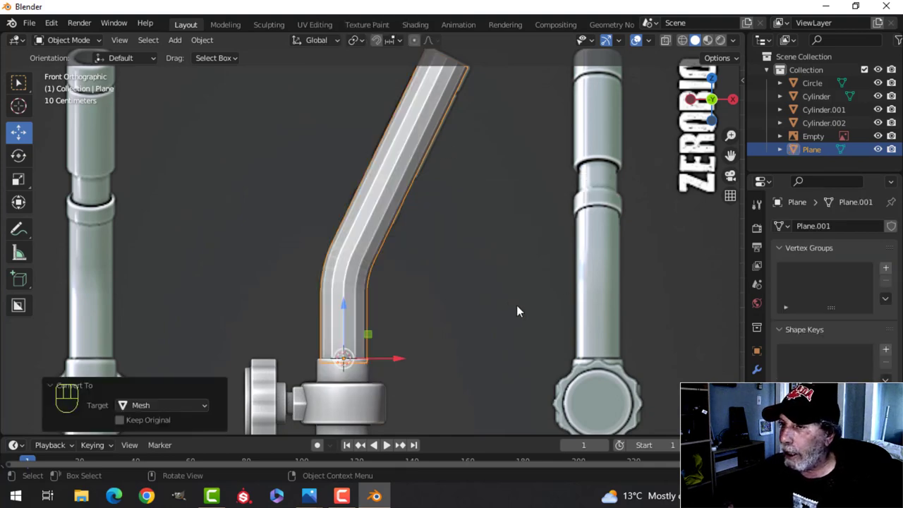
Step: In wireframe shading, add a loop cut on the angled pipe at the reference ring's lower edge, factor -0.598
{"action": "key", "text": "Tab"}
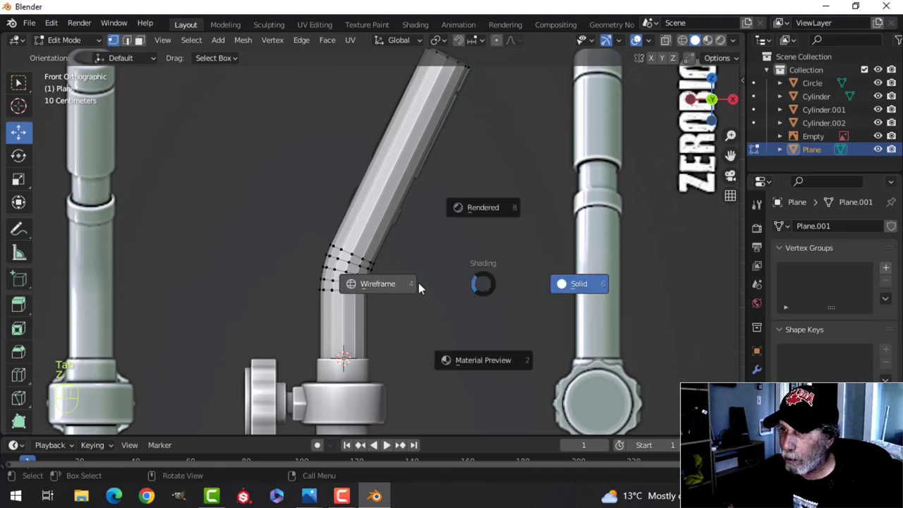
{"action": "left_click", "coordinate": [419, 285]}
{"action": "scroll", "coordinate": [428, 286], "scroll_direction": "up", "scroll_amount": 3}
{"action": "scroll", "coordinate": [426, 258], "scroll_direction": "down", "scroll_amount": 2}
{"action": "middle_click_drag", "start_coordinate": [424, 257], "coordinate": [426, 280], "text": "shift"}
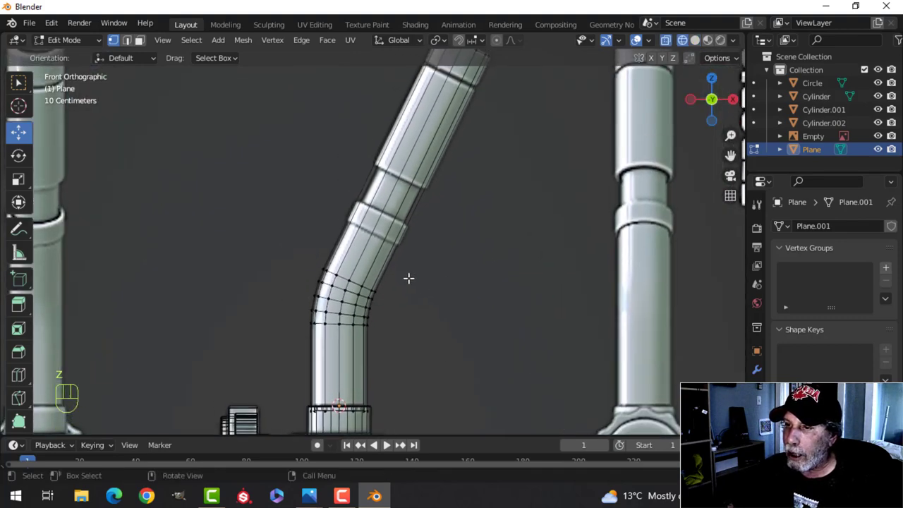
{"action": "key", "text": "ctrl+r"}
{"action": "left_click", "coordinate": [395, 259]}
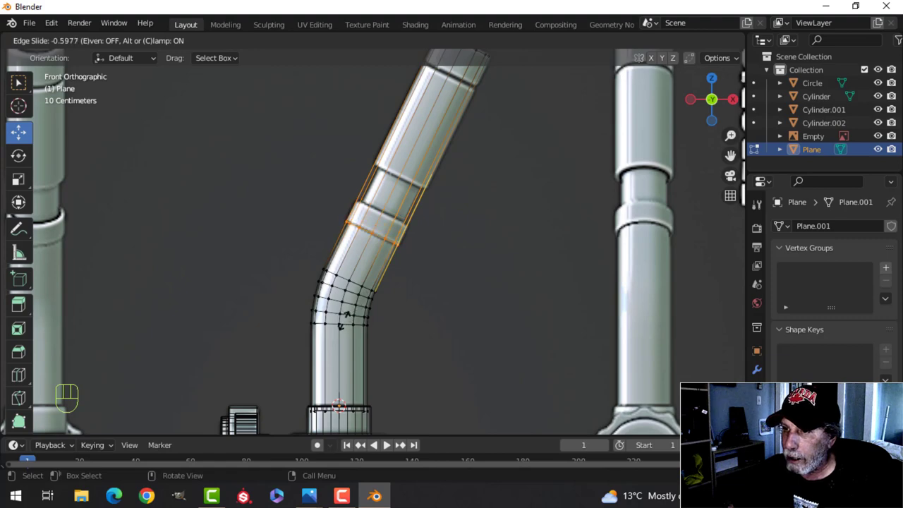
{"action": "left_click", "coordinate": [344, 321]}
Step: Add a loop cut at the reference ring's upper edge on the angled pipe, factor -0.782
{"action": "scroll", "coordinate": [395, 270], "scroll_direction": "up", "scroll_amount": 4}
{"action": "middle_click_drag", "start_coordinate": [407, 278], "coordinate": [408, 293], "text": "shift"}
{"action": "key", "text": "ctrl+r"}
{"action": "left_click", "coordinate": [448, 174]}
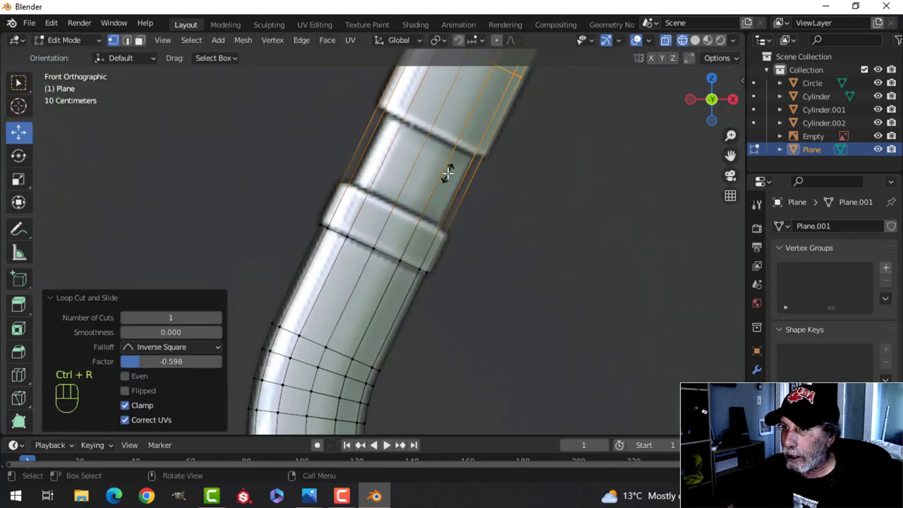
{"action": "left_click", "coordinate": [447, 173]}
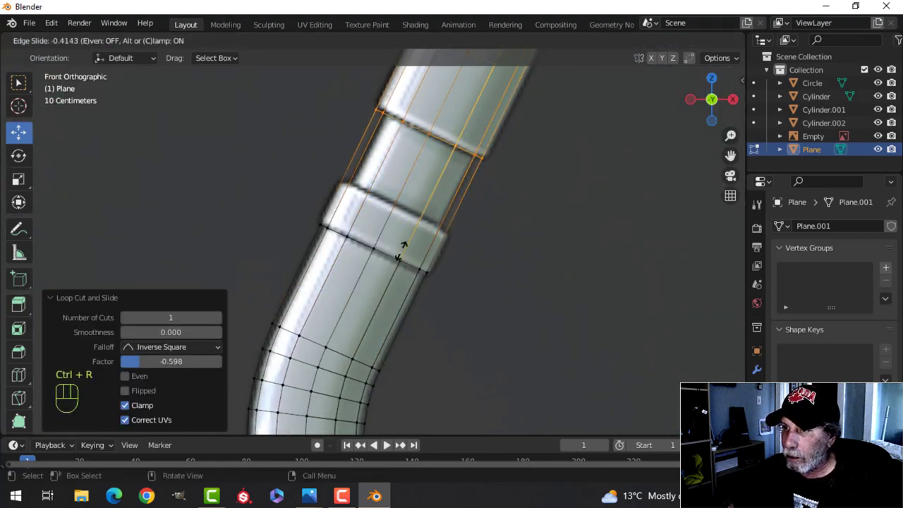
{"action": "left_click", "coordinate": [357, 318]}
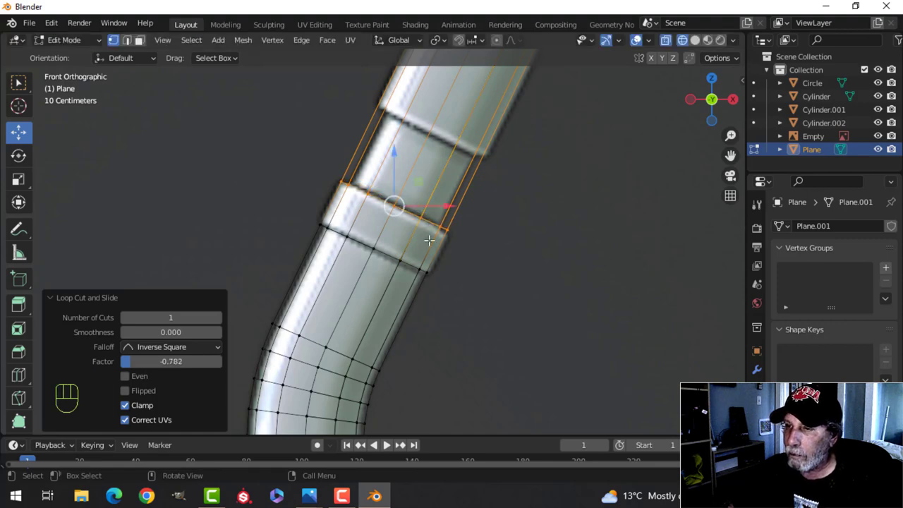
Step: Add a loop cut where the reference nozzle sleeve's lower edge meets the narrow neck, factor -0.572
{"action": "key", "text": "alt+a"}
{"action": "key", "text": "ctrl+r"}
{"action": "left_click", "coordinate": [469, 95]}
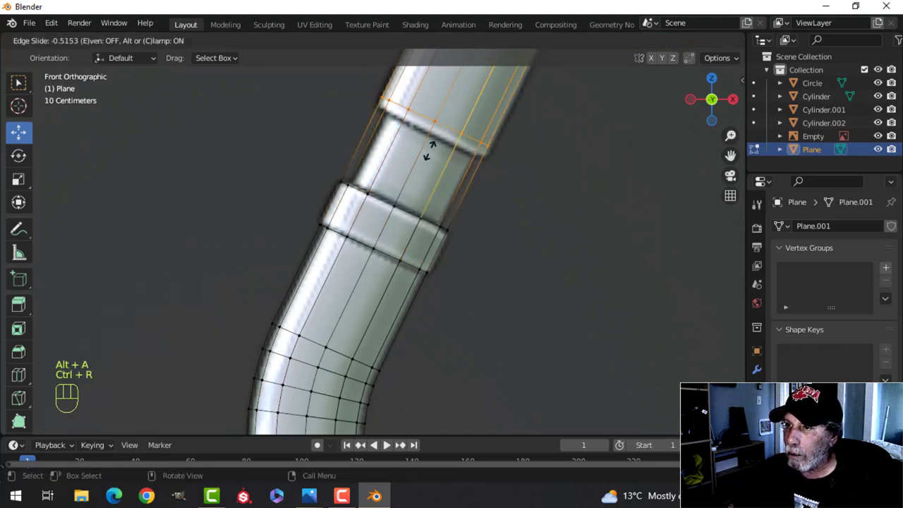
{"action": "left_click", "coordinate": [423, 159]}
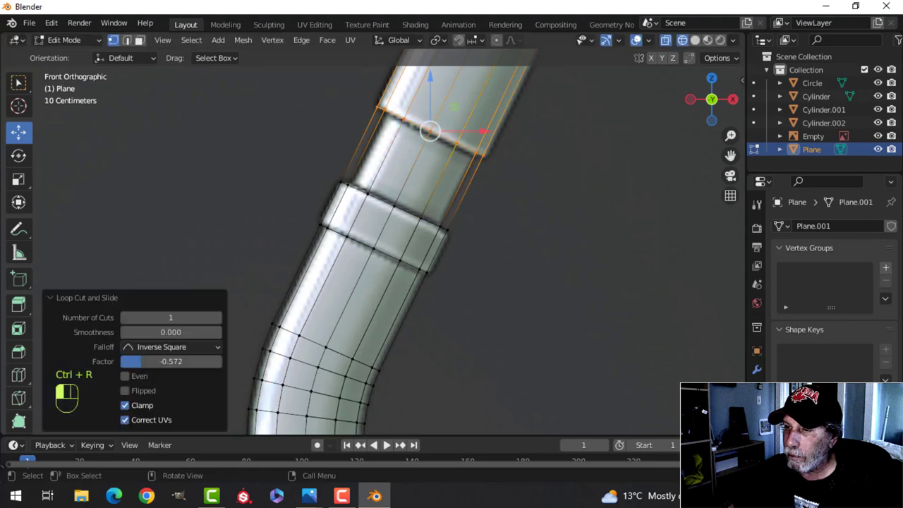
Step: Extrude the face loop between the ring and the nozzle sleeve and shrink it by 0.0249 m
{"action": "key", "text": "alt+a"}
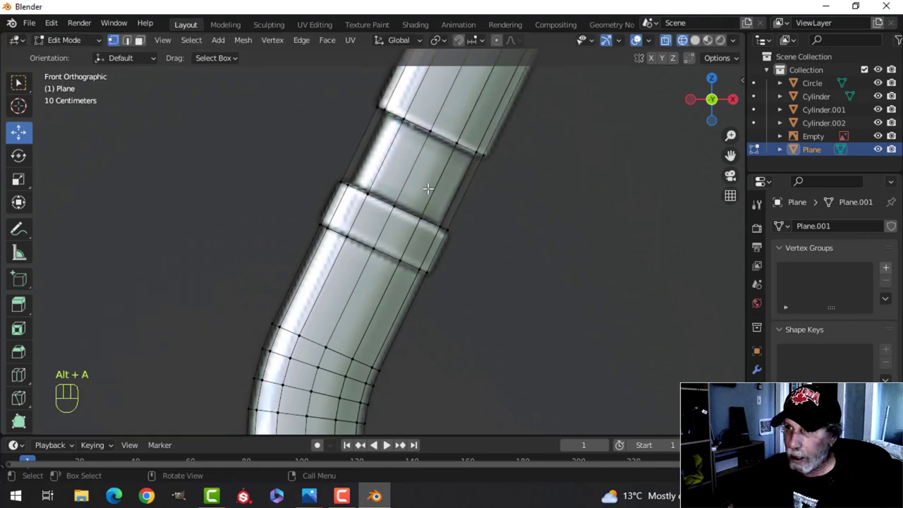
{"action": "left_click", "coordinate": [410, 172], "text": "alt+shift"}
{"action": "key", "text": "e"}
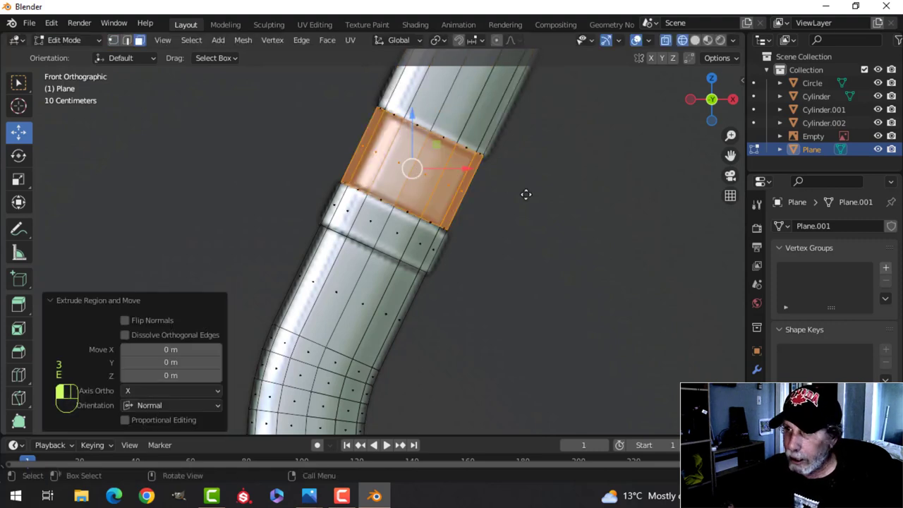
{"action": "key", "text": "alt+s"}
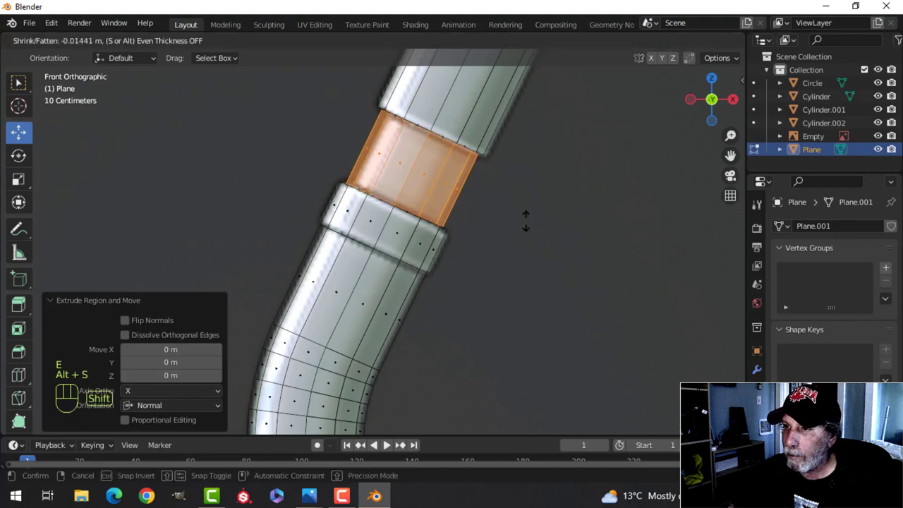
{"action": "left_click", "coordinate": [521, 239]}
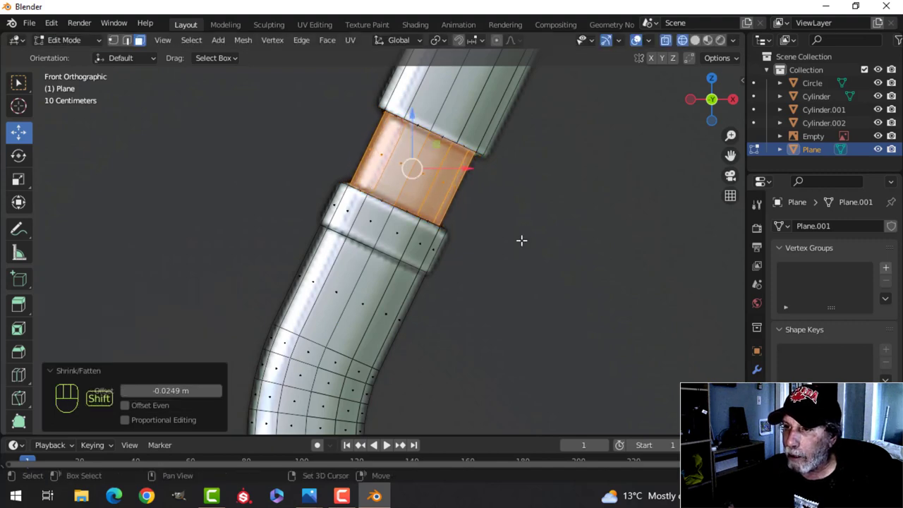
Step: Extrude the ring's face loop below the neck and fatten it by 0.0112 m
{"action": "key", "text": "alt+a"}
{"action": "left_click", "coordinate": [406, 240], "text": "alt+shift"}
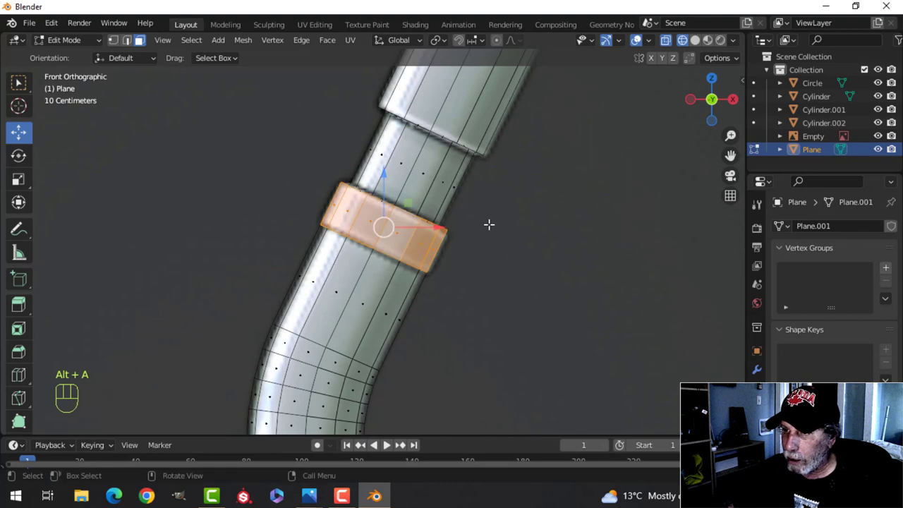
{"action": "key", "text": "e"}
{"action": "right_click", "coordinate": [489, 224]}
{"action": "key", "text": "alt+s"}
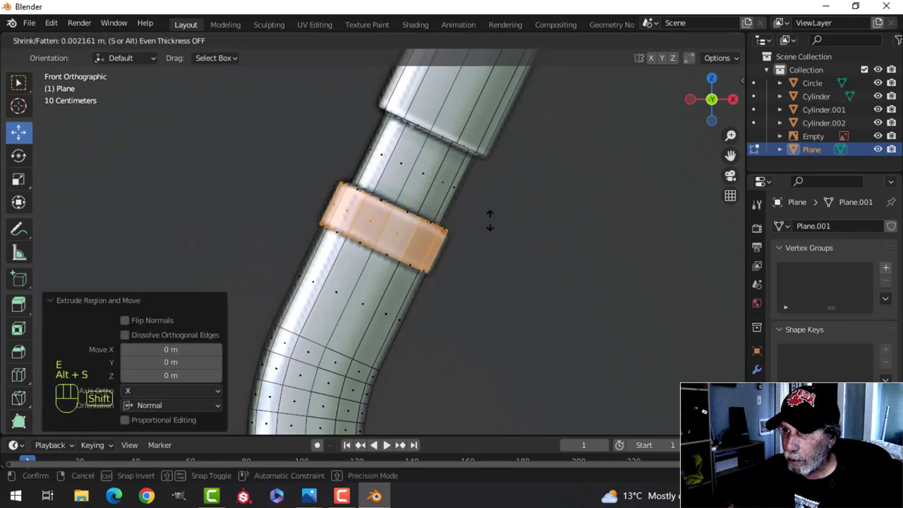
{"action": "left_click", "coordinate": [495, 204]}
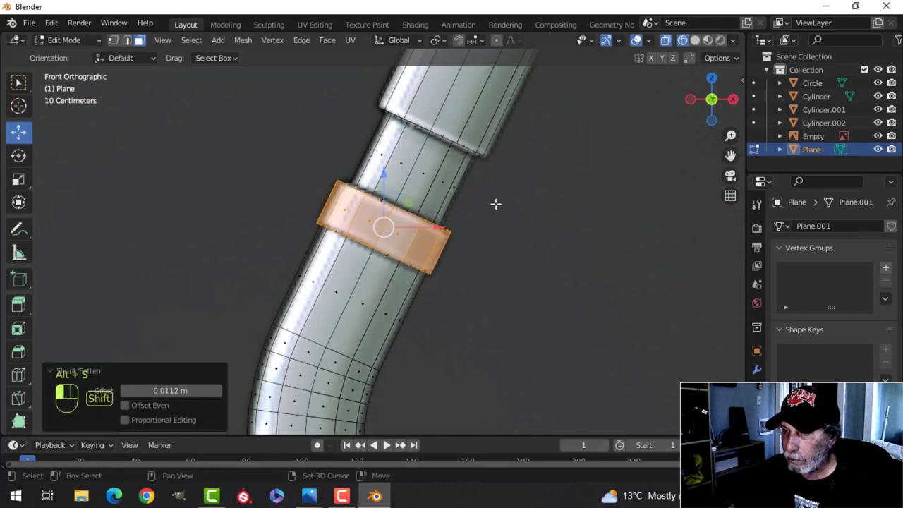
Step: Add a loop cut along the reference groove near the nozzle tip, factor 0.532
{"action": "scroll", "coordinate": [533, 187], "scroll_direction": "down", "scroll_amount": 3}
{"action": "key", "text": "alt+a"}
{"action": "middle_click_drag", "start_coordinate": [522, 167], "coordinate": [478, 299], "text": "shift"}
{"action": "scroll", "coordinate": [480, 258], "scroll_direction": "up", "scroll_amount": 2}
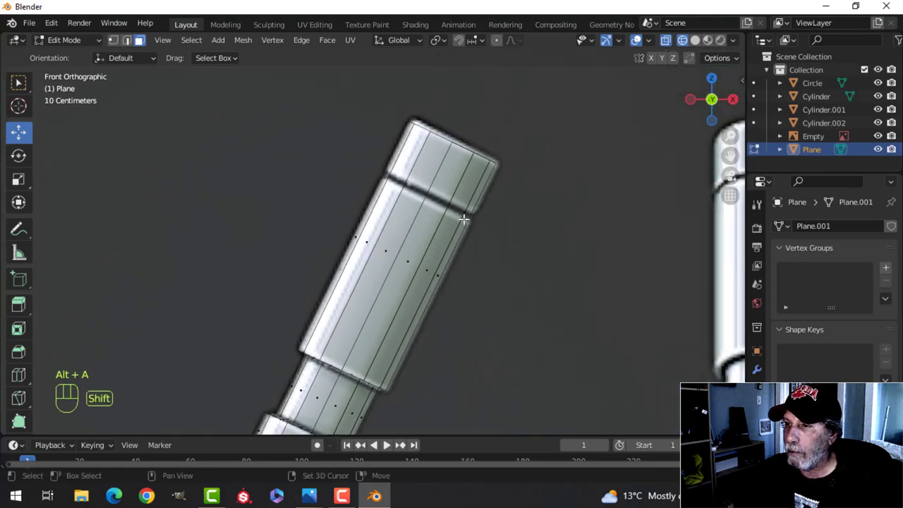
{"action": "key", "text": "ctrl+r"}
{"action": "left_click", "coordinate": [486, 181]}
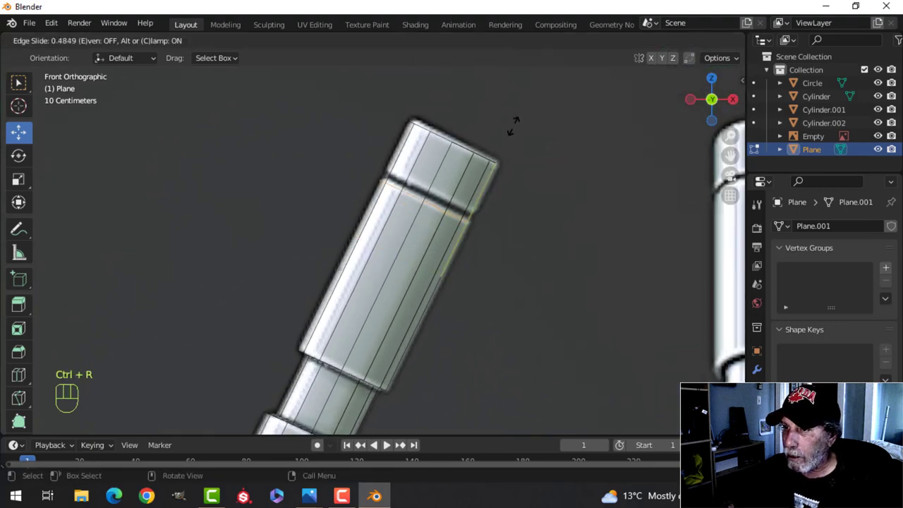
{"action": "left_click", "coordinate": [517, 120]}
Step: Bevel the groove's edge loop with one segment into a narrow band matching the reference groove's width
{"action": "scroll", "coordinate": [508, 261], "scroll_direction": "up", "scroll_amount": 3}
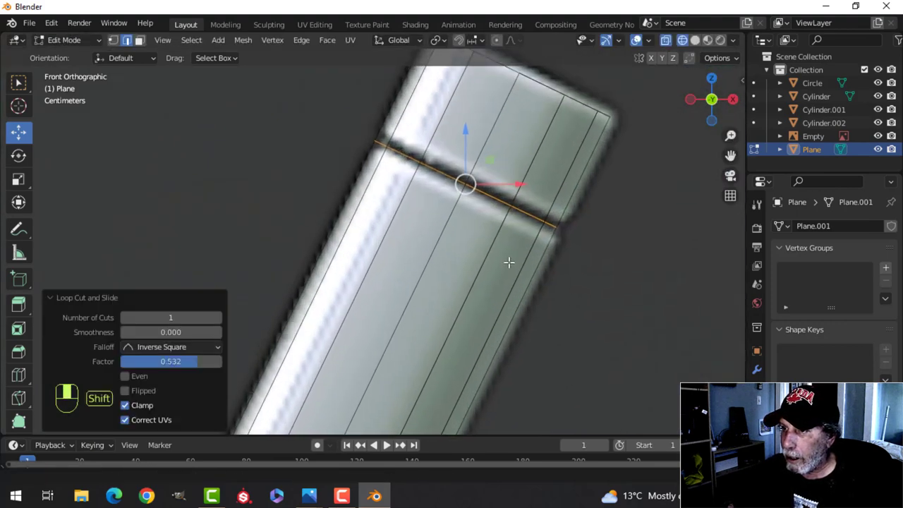
{"action": "key", "text": "ctrl+b"}
{"action": "scroll", "coordinate": [638, 234], "scroll_direction": "down", "scroll_amount": 2}
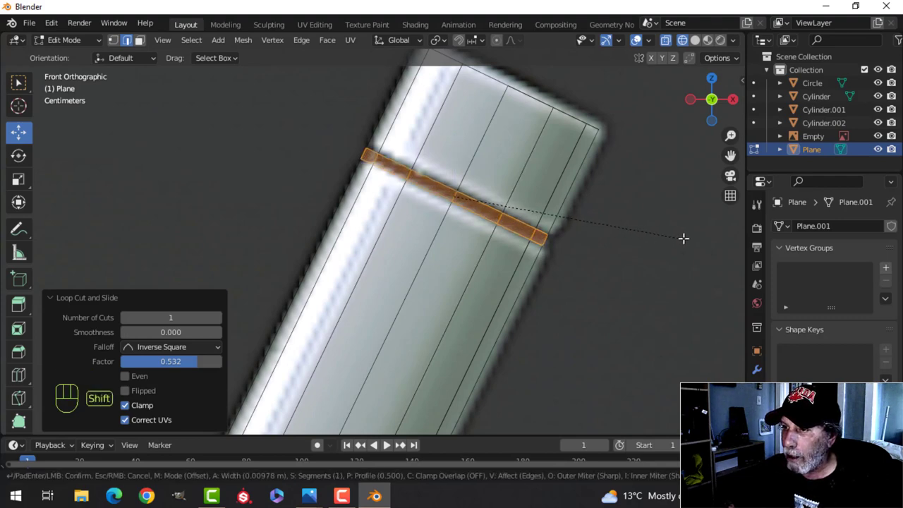
{"action": "left_click", "coordinate": [646, 228]}
Step: Extrude the narrow groove band near the nozzle tip and shrink it by 0.00896 m
{"action": "key", "text": "e"}
{"action": "key", "text": "alt+s"}
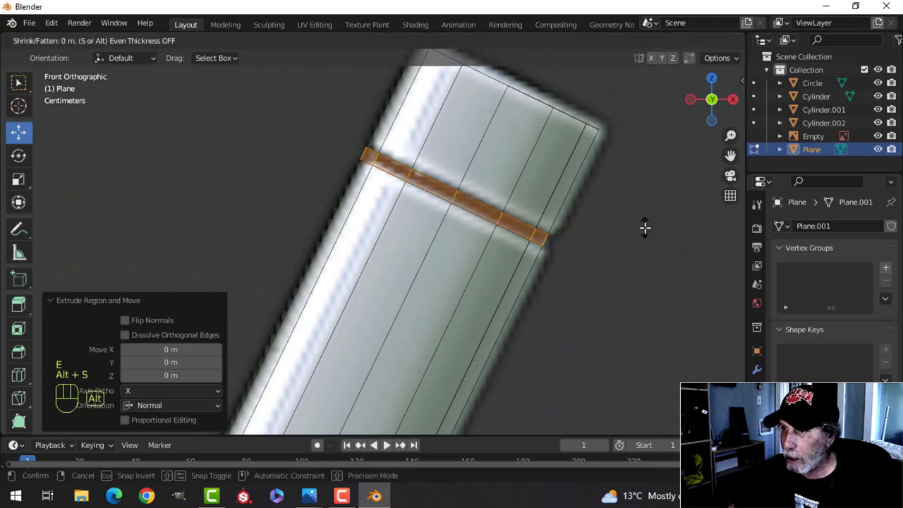
{"action": "left_click", "coordinate": [639, 255]}
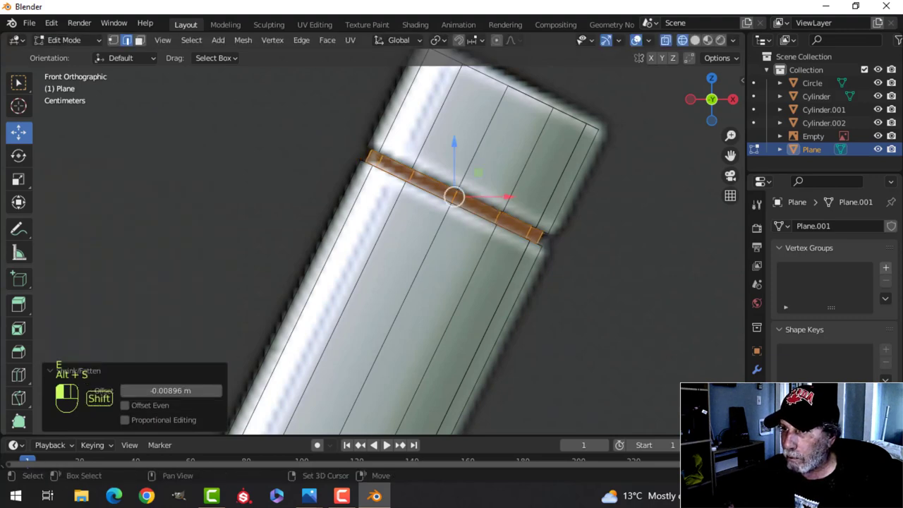
Step: Fill the open rim at the nozzle tip with a face and inset it by 0.01089 m
{"action": "key", "text": "alt+a"}
{"action": "key", "text": "z"}
{"action": "left_click", "coordinate": [718, 255]}
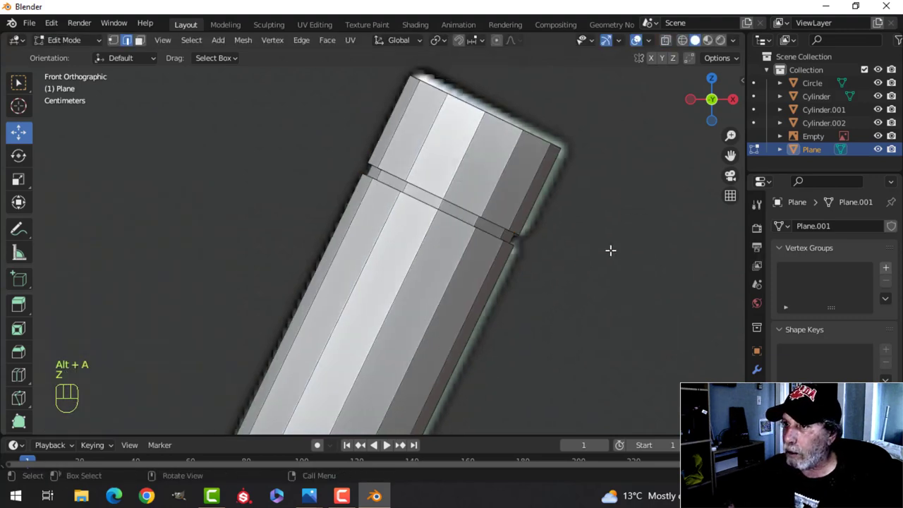
{"action": "mouse_move", "coordinate": [610, 250]}
{"action": "middle_mouse_down"}
{"action": "mouse_move", "coordinate": [519, 285]}
{"action": "mouse_move", "coordinate": [528, 251]}
{"action": "middle_mouse_up"}
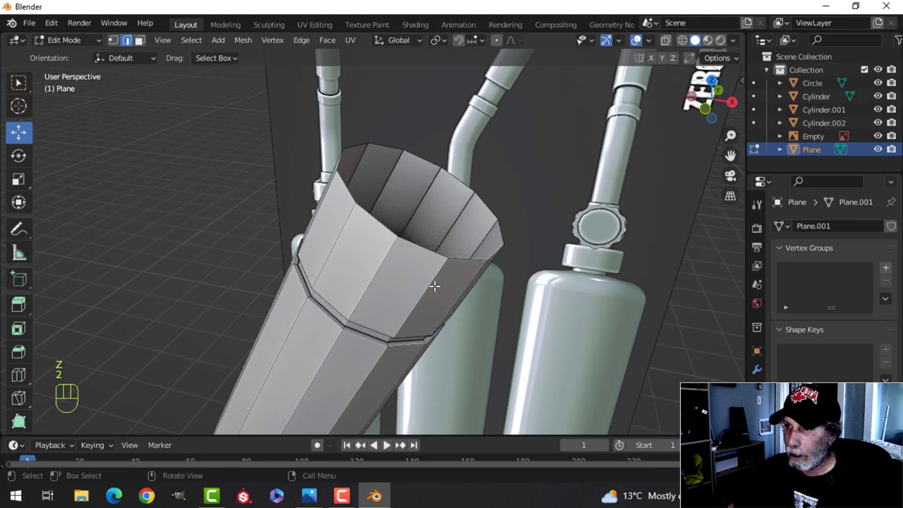
{"action": "left_click", "coordinate": [426, 260], "text": "alt+shift"}
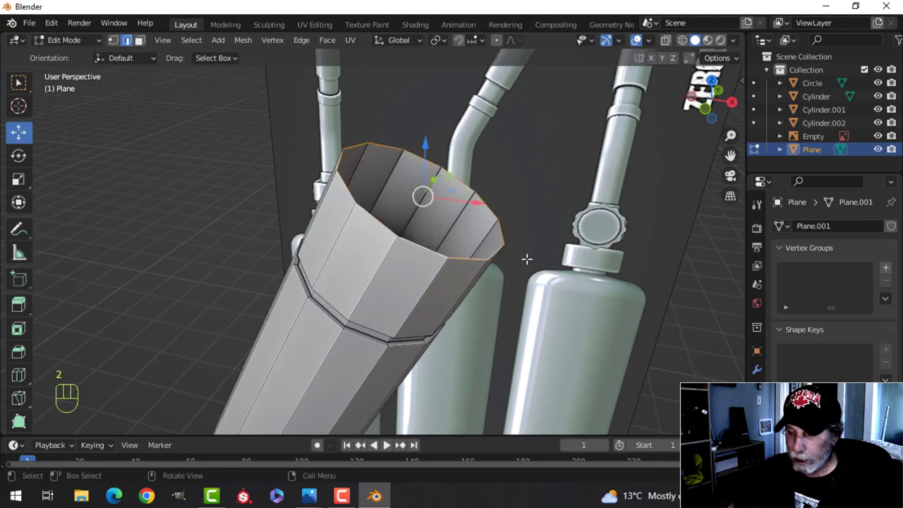
{"action": "key", "text": "f"}
{"action": "key", "text": "i"}
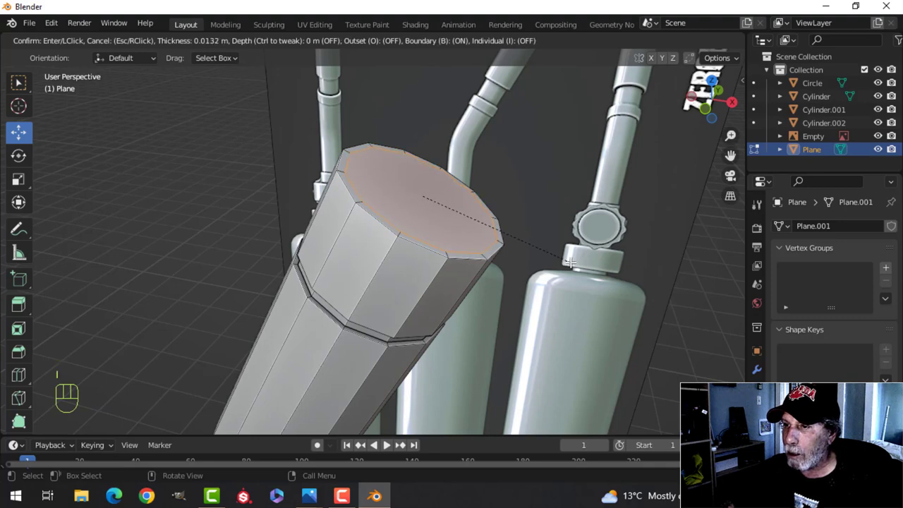
{"action": "left_click", "coordinate": [573, 261]}
Step: Using Normal orientation, extrude the inset tip face and move it 0.23395 m down inside the nozzle to form the bore
{"action": "middle_click_drag", "start_coordinate": [573, 261], "coordinate": [507, 241]}
{"action": "left_click", "coordinate": [398, 40]}
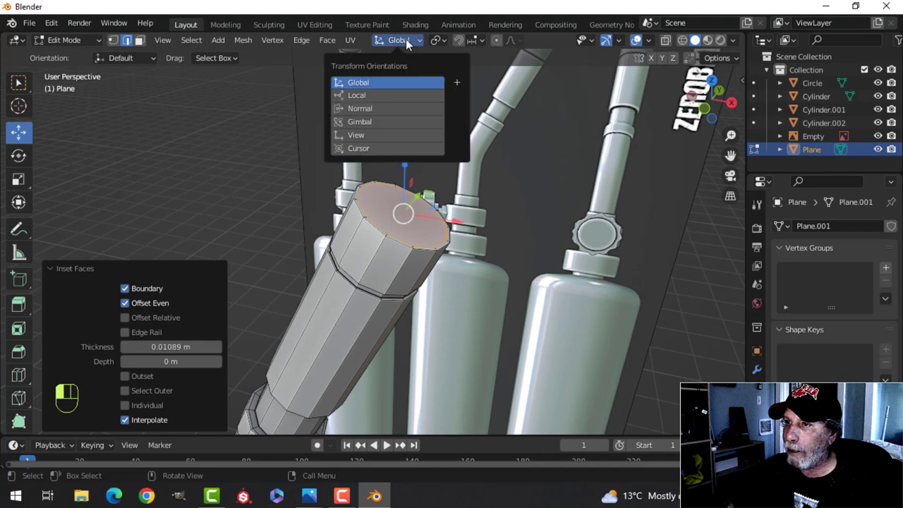
{"action": "left_click", "coordinate": [374, 106]}
{"action": "middle_click_drag", "start_coordinate": [374, 107], "coordinate": [534, 191], "text": "shift"}
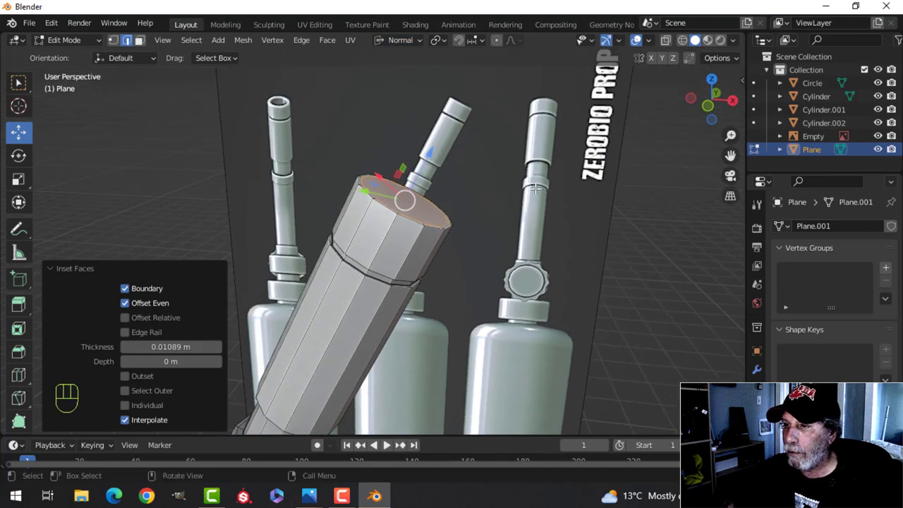
{"action": "key", "text": "e"}
{"action": "left_click", "coordinate": [534, 191]}
{"action": "left_click_drag", "start_coordinate": [426, 157], "coordinate": [426, 169]}
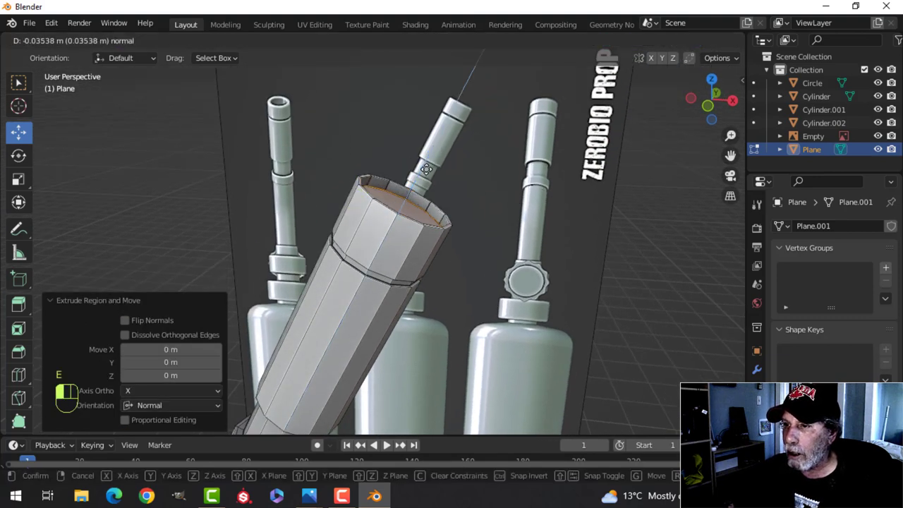
{"action": "left_click_drag", "start_coordinate": [401, 217], "coordinate": [401, 224]}
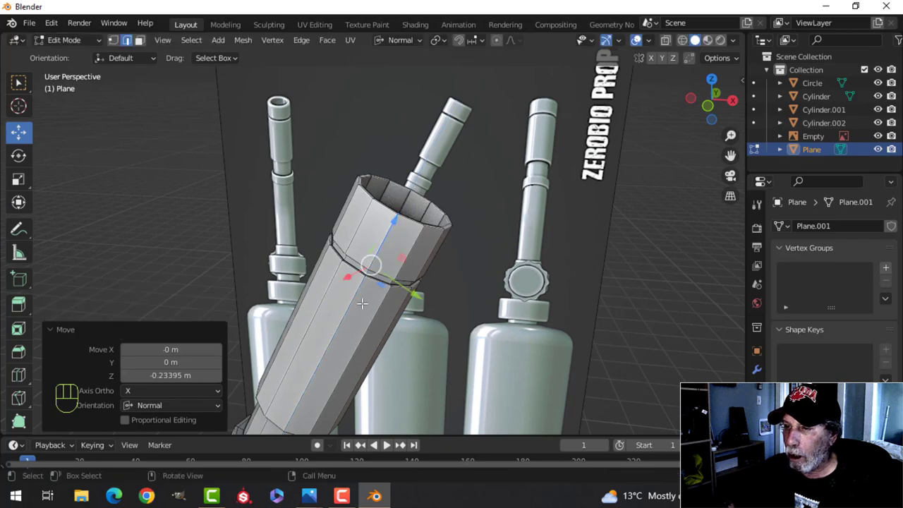
Step: Delete the face at the inner end of the nozzle bore
{"action": "scroll", "coordinate": [352, 282], "scroll_direction": "up", "scroll_amount": 3}
{"action": "middle_click_drag", "start_coordinate": [454, 271], "coordinate": [435, 219]}
{"action": "key", "text": "x"}
{"action": "left_click", "coordinate": [448, 262]}
{"action": "scroll", "coordinate": [412, 284], "scroll_direction": "down", "scroll_amount": 1}
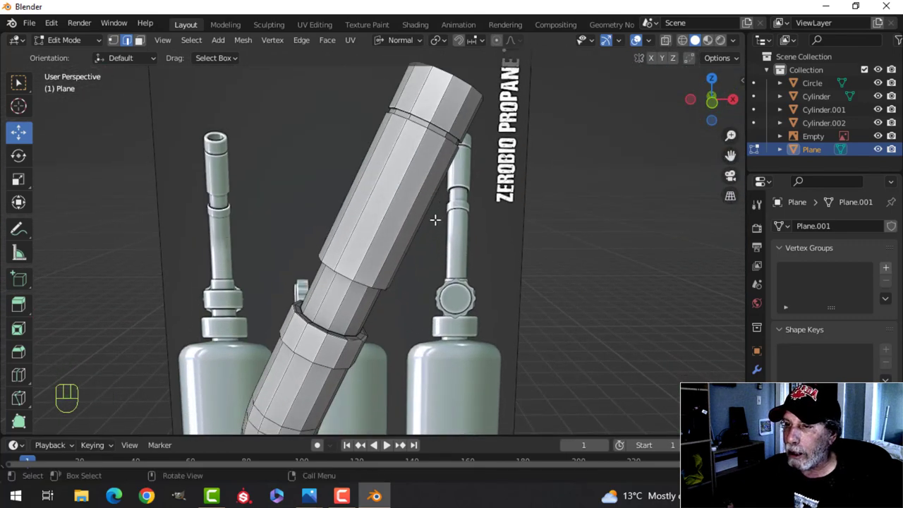
Step: Restore Global orientation and bevel both outer edge loops of the ring below the neck by about 0.0066 m
{"action": "middle_click_drag", "start_coordinate": [398, 261], "coordinate": [414, 233], "text": "shift"}
{"action": "scroll", "coordinate": [413, 199], "scroll_direction": "up", "scroll_amount": 2}
{"action": "scroll", "coordinate": [389, 224], "scroll_direction": "up", "scroll_amount": 4}
{"action": "left_click", "coordinate": [373, 203], "text": "alt+shift"}
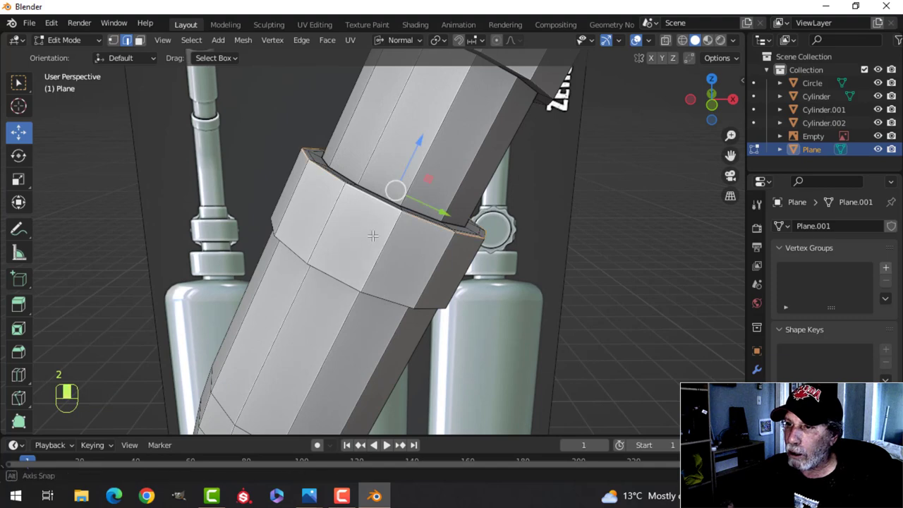
{"action": "middle_click_drag", "start_coordinate": [374, 202], "coordinate": [388, 204]}
{"action": "left_click", "coordinate": [401, 169], "text": "alt+shift"}
{"action": "middle_click_drag", "start_coordinate": [401, 244], "coordinate": [433, 258]}
{"action": "left_click", "coordinate": [400, 41]}
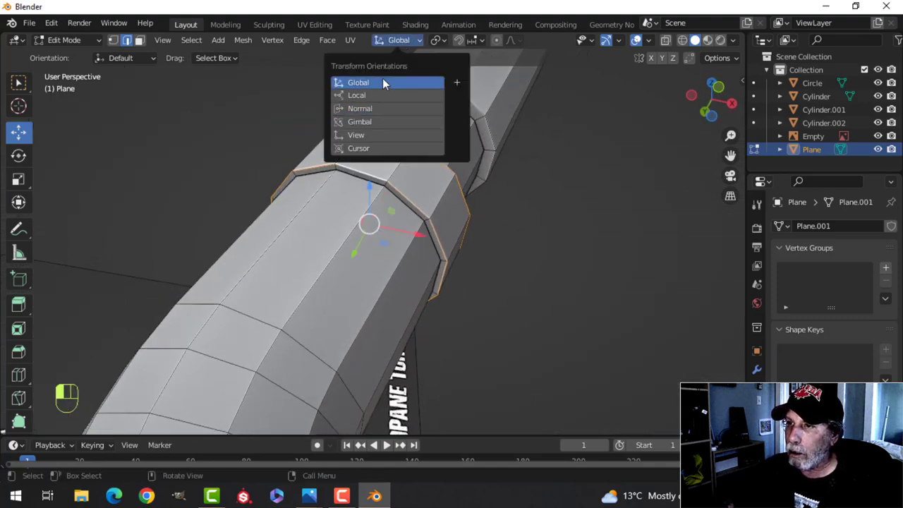
{"action": "left_click", "coordinate": [383, 79]}
{"action": "middle_click_drag", "start_coordinate": [560, 172], "coordinate": [540, 195]}
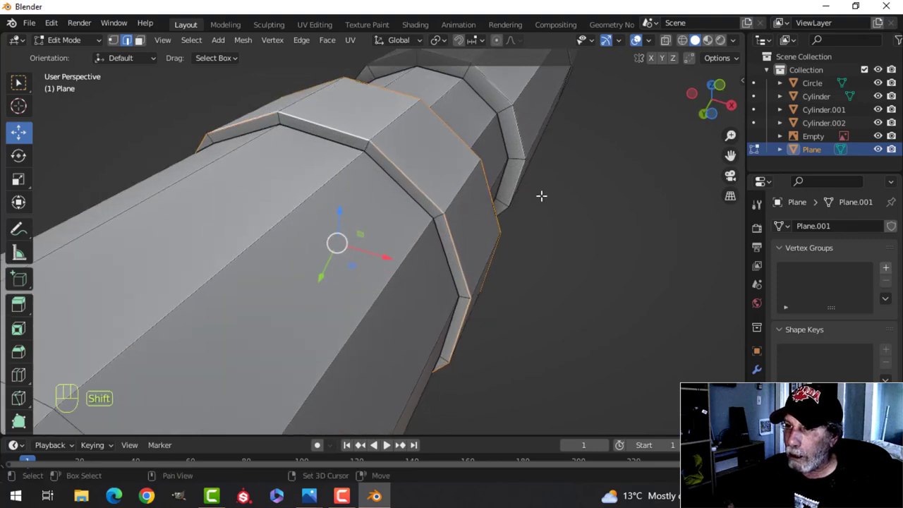
{"action": "key", "text": "ctrl+b"}
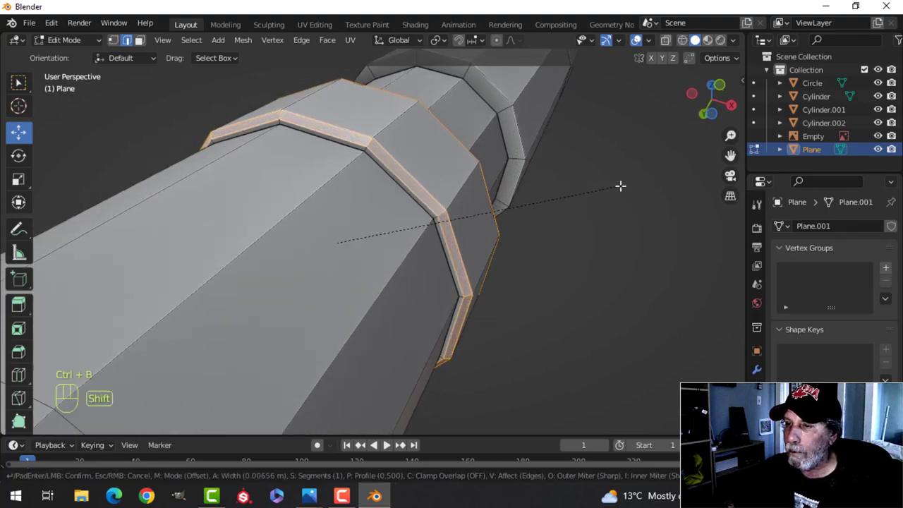
{"action": "left_click", "coordinate": [619, 186]}
{"action": "key", "text": "alt+a"}
Step: Bevel the lower outer edge loop of the nozzle sleeve above the neck with two segments
{"action": "middle_click_drag", "start_coordinate": [553, 148], "coordinate": [499, 169]}
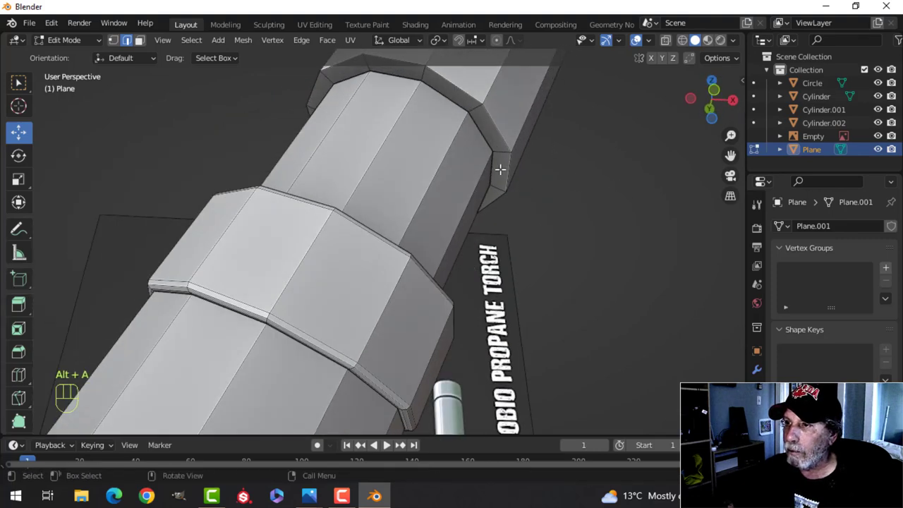
{"action": "left_click", "coordinate": [457, 86], "text": "alt+shift"}
{"action": "middle_click_drag", "start_coordinate": [505, 111], "coordinate": [514, 213], "text": "shift"}
{"action": "key", "text": "ctrl+b"}
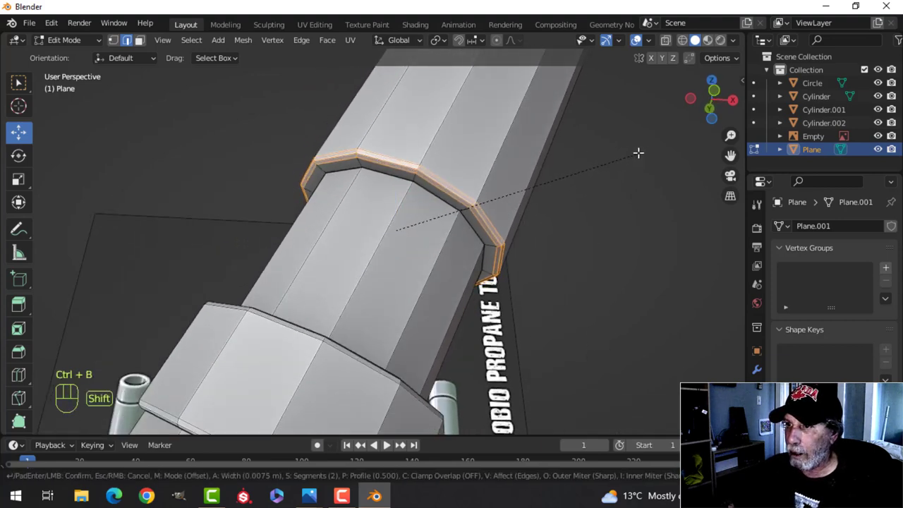
{"action": "left_click", "coordinate": [646, 139]}
Step: Bevel the outer edge loops on both sides of the nozzle groove with two segments
{"action": "middle_click_drag", "start_coordinate": [646, 139], "coordinate": [606, 165]}
{"action": "middle_click_drag", "start_coordinate": [530, 125], "coordinate": [480, 247], "text": "shift"}
{"action": "middle_click_drag", "start_coordinate": [479, 247], "coordinate": [434, 318]}
{"action": "scroll", "coordinate": [499, 219], "scroll_direction": "up", "scroll_amount": 2}
{"action": "middle_click_drag", "start_coordinate": [499, 220], "coordinate": [425, 314], "text": "shift"}
{"action": "scroll", "coordinate": [426, 310], "scroll_direction": "up", "scroll_amount": 2}
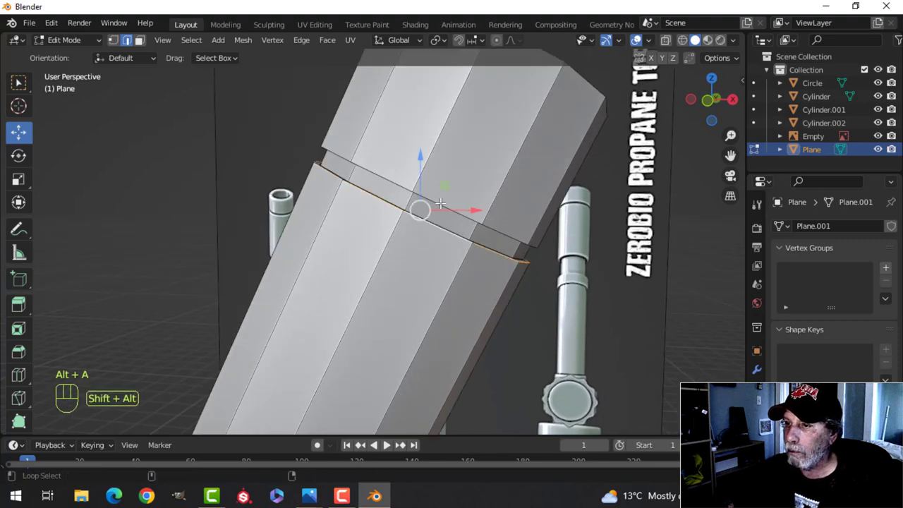
{"action": "middle_click_drag", "start_coordinate": [608, 226], "coordinate": [629, 195]}
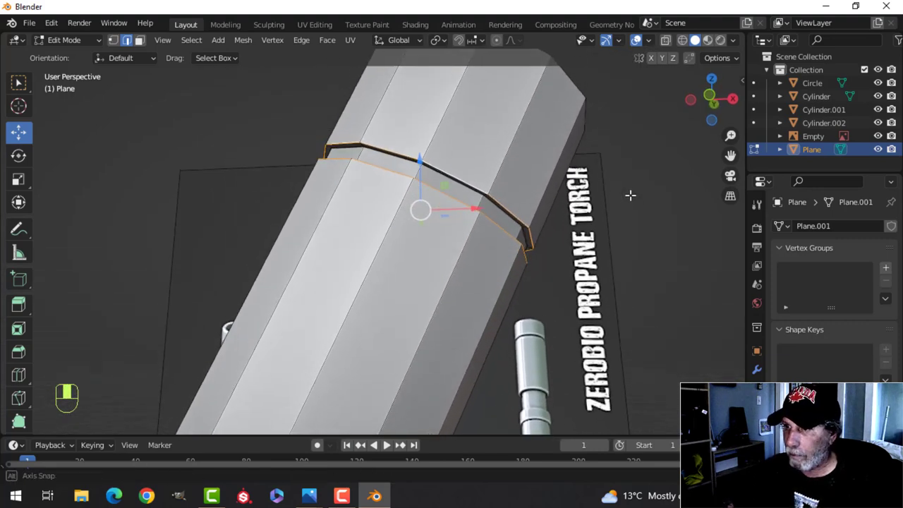
{"action": "key", "text": "ctrl+b"}
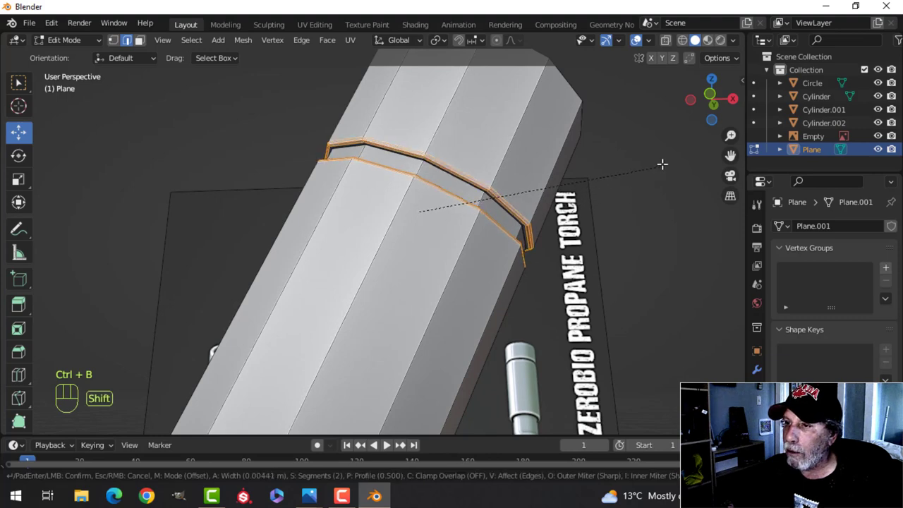
{"action": "left_click", "coordinate": [670, 156], "text": "shift"}
{"action": "scroll", "coordinate": [494, 284], "scroll_direction": "down", "scroll_amount": 2}
Step: Add supporting loop cuts near both ends of the neck, with the one beside the nozzle sleeve at factor 0.956
{"action": "key", "text": "Tab"}
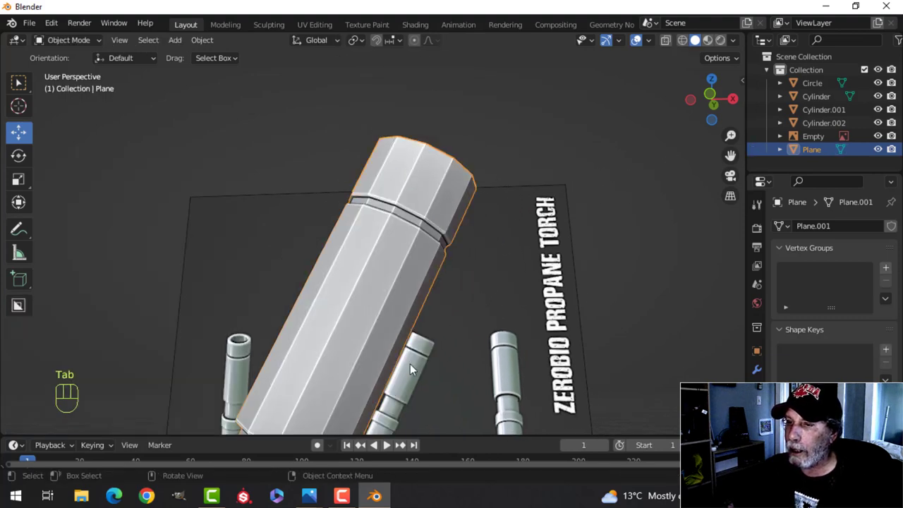
{"action": "middle_click_drag", "start_coordinate": [410, 365], "coordinate": [460, 183], "text": "shift"}
{"action": "scroll", "coordinate": [391, 291], "scroll_direction": "up", "scroll_amount": 2}
{"action": "key", "text": "Tab"}
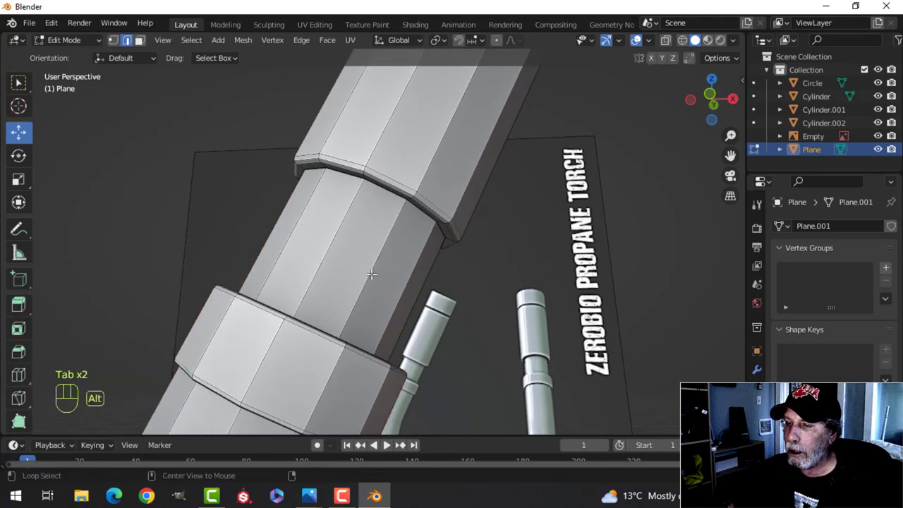
{"action": "key", "text": "alt+a"}
{"action": "key", "text": "ctrl+r"}
{"action": "left_click", "coordinate": [371, 276]}
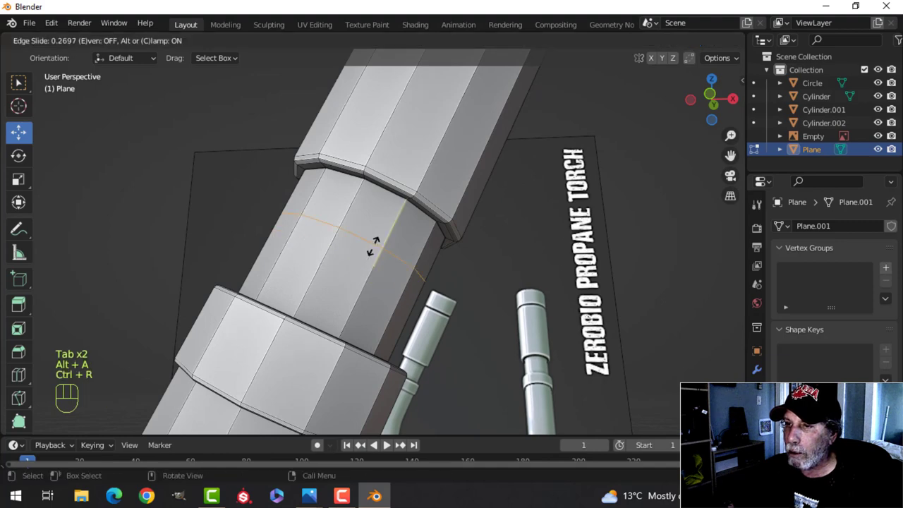
{"action": "left_click", "coordinate": [386, 211]}
{"action": "left_click", "coordinate": [372, 272]}
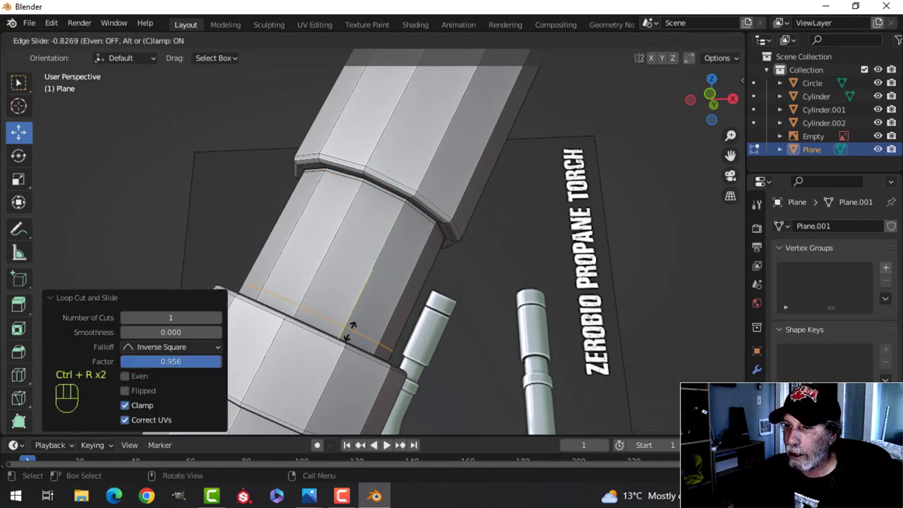
{"action": "left_click", "coordinate": [347, 335]}
Step: Apply smooth shading to the whole pipe object
{"action": "key", "text": "Tab"}
{"action": "right_click", "coordinate": [384, 297]}
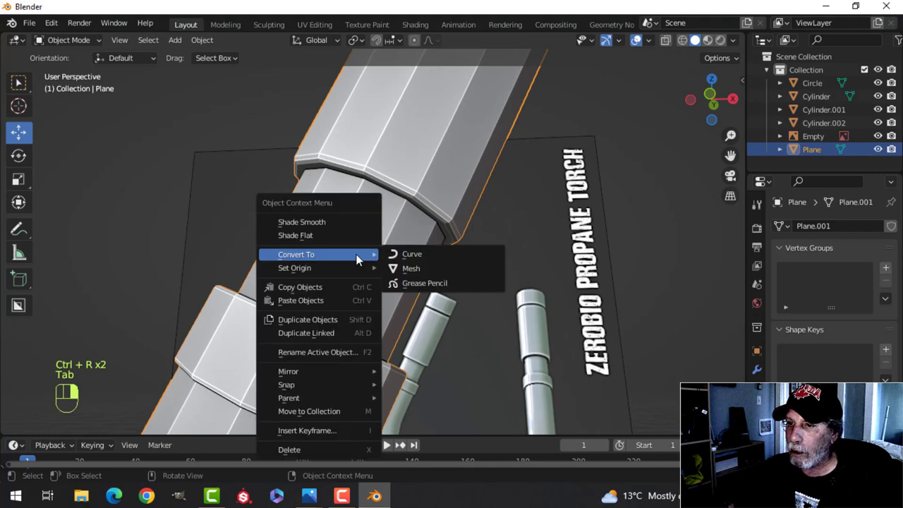
{"action": "left_click", "coordinate": [354, 224]}
{"action": "scroll", "coordinate": [381, 303], "scroll_direction": "down", "scroll_amount": 7}
{"action": "key", "text": "alt+a"}
{"action": "middle_click_drag", "start_coordinate": [387, 325], "coordinate": [388, 282], "text": "shift"}
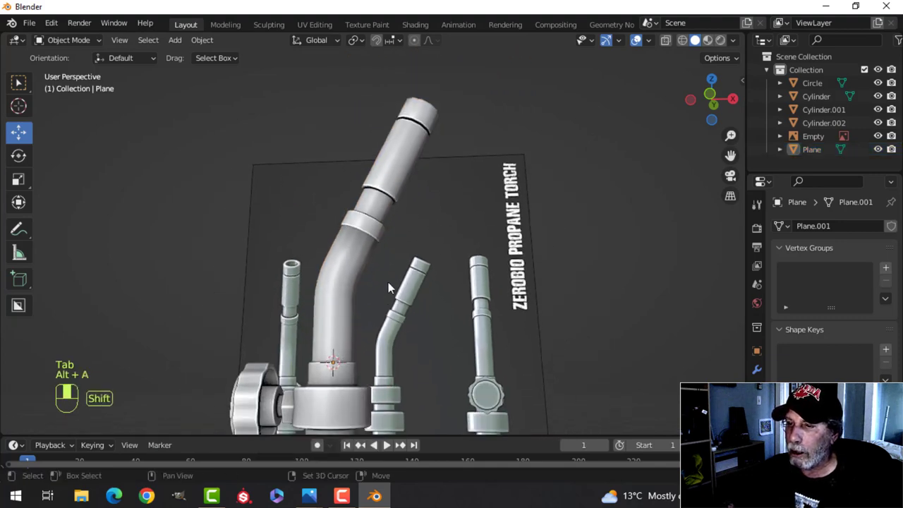
Step: Add a supporting loop cut on the bent pipe just below the ring, factor 0.930
{"action": "left_click", "coordinate": [360, 281]}
{"action": "key", "text": "Tab"}
{"action": "scroll", "coordinate": [368, 279], "scroll_direction": "up", "scroll_amount": 3}
{"action": "key", "text": "ctrl+r"}
{"action": "left_click", "coordinate": [364, 273]}
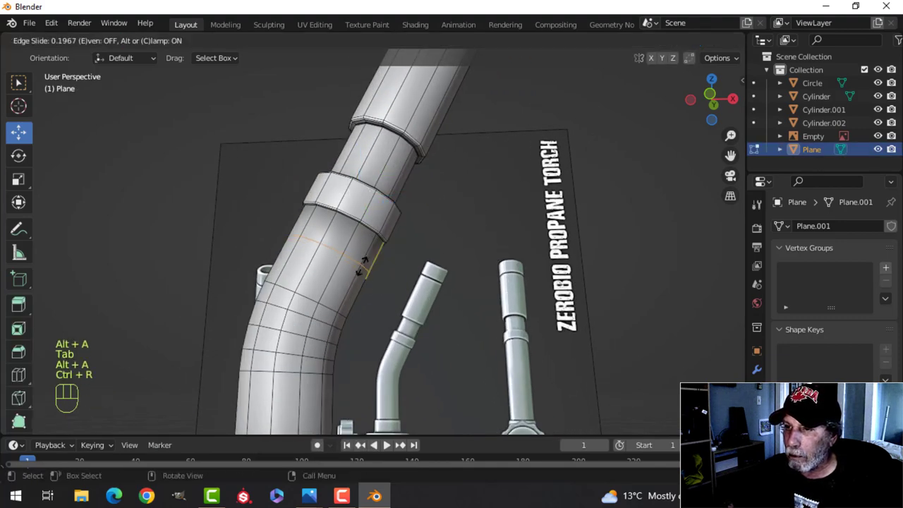
{"action": "left_click", "coordinate": [365, 234]}
{"action": "middle_click_drag", "start_coordinate": [384, 212], "coordinate": [367, 303], "text": "shift"}
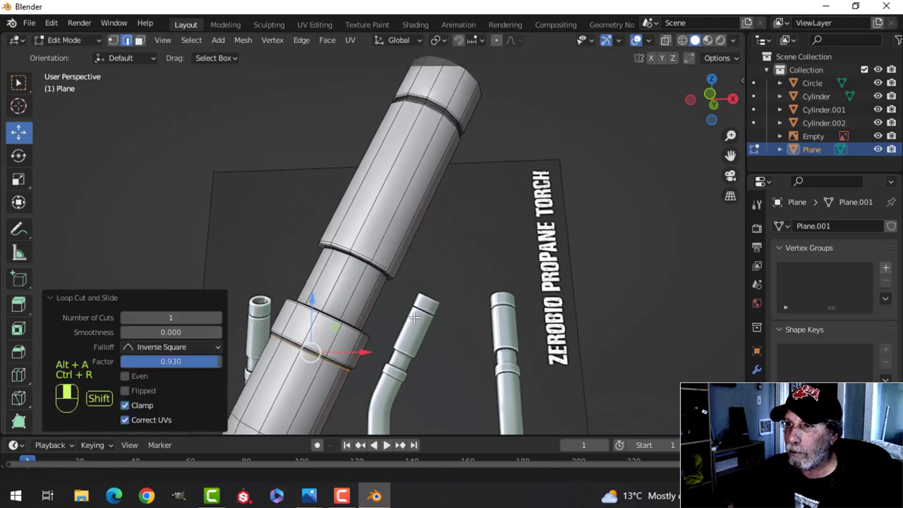
{"action": "key", "text": "Tab"}
{"action": "scroll", "coordinate": [438, 286], "scroll_direction": "down", "scroll_amount": 4}
{"action": "key", "text": "alt+a"}
Step: Bevel the nozzle tip's rim edge loops with two segments and a width of about 0.003 m
{"action": "middle_click_drag", "start_coordinate": [455, 255], "coordinate": [377, 364]}
{"action": "scroll", "coordinate": [374, 318], "scroll_direction": "up", "scroll_amount": 3}
{"action": "scroll", "coordinate": [350, 350], "scroll_direction": "up", "scroll_amount": 3}
{"action": "left_click", "coordinate": [352, 355]}
{"action": "key", "text": "Tab"}
{"action": "scroll", "coordinate": [388, 360], "scroll_direction": "up", "scroll_amount": 2}
{"action": "key", "text": "alt+a"}
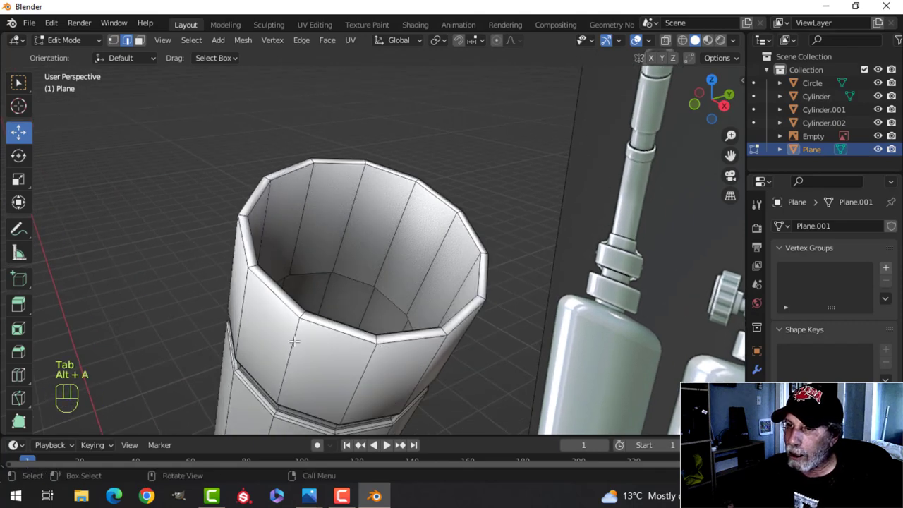
{"action": "left_click", "coordinate": [408, 336], "text": "alt+shift"}
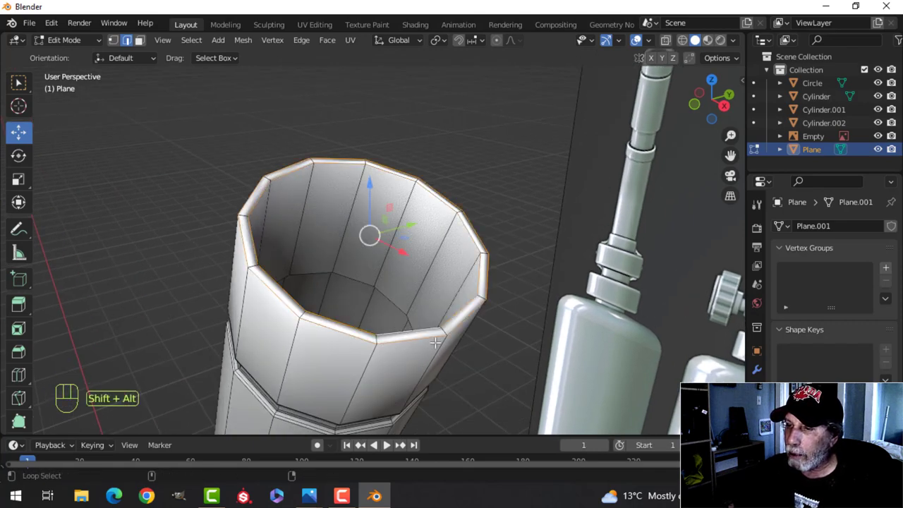
{"action": "scroll", "coordinate": [435, 342], "scroll_direction": "up", "scroll_amount": 2}
{"action": "middle_click_drag", "start_coordinate": [524, 365], "coordinate": [471, 305], "text": "shift"}
{"action": "scroll", "coordinate": [474, 316], "scroll_direction": "down", "scroll_amount": 1}
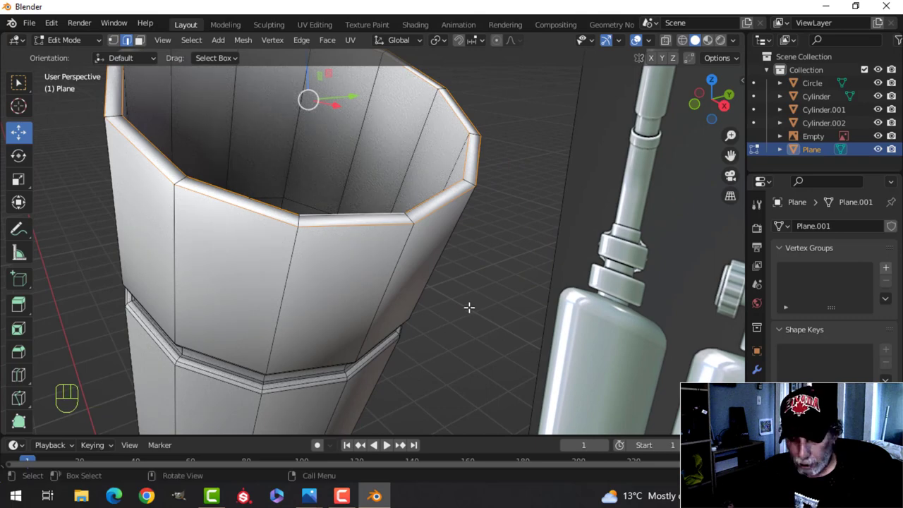
{"action": "key", "text": "ctrl+b"}
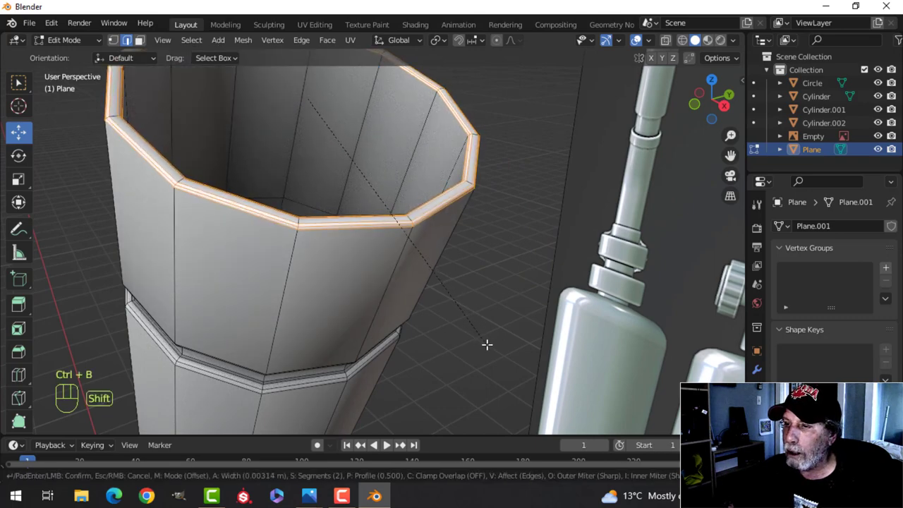
{"action": "left_click", "coordinate": [491, 349]}
{"action": "key", "text": "Tab"}
Step: Add a level 1 Subdivision Surface modifier to the pipe object
{"action": "scroll", "coordinate": [430, 318], "scroll_direction": "down", "scroll_amount": 4}
{"action": "key", "text": "alt+a"}
{"action": "middle_click_drag", "start_coordinate": [421, 307], "coordinate": [402, 299]}
{"action": "scroll", "coordinate": [402, 286], "scroll_direction": "up", "scroll_amount": 3}
{"action": "left_click", "coordinate": [396, 253]}
{"action": "scroll", "coordinate": [452, 282], "scroll_direction": "up", "scroll_amount": 2}
{"action": "middle_click_drag", "start_coordinate": [480, 295], "coordinate": [439, 221]}
{"action": "key", "text": "ctrl+1"}
{"action": "key", "text": "alt+a"}
{"action": "scroll", "coordinate": [445, 288], "scroll_direction": "down", "scroll_amount": 3}
{"action": "scroll", "coordinate": [422, 351], "scroll_direction": "up", "scroll_amount": 3}
{"action": "middle_click_drag", "start_coordinate": [425, 323], "coordinate": [376, 260]}
{"action": "scroll", "coordinate": [460, 336], "scroll_direction": "up", "scroll_amount": 3}
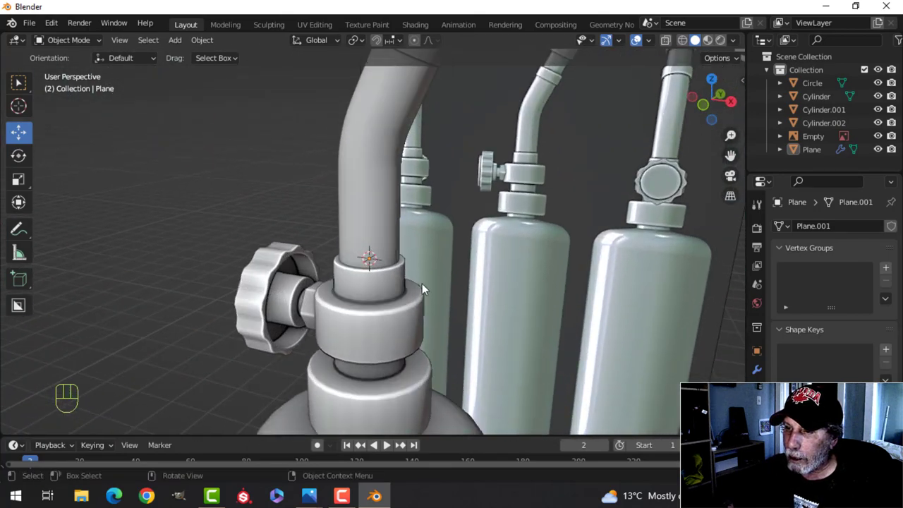
Step: Hide the reference image so only the torch model is shown
{"action": "scroll", "coordinate": [432, 302], "scroll_direction": "down", "scroll_amount": 8}
{"action": "middle_click_drag", "start_coordinate": [467, 314], "coordinate": [457, 240], "text": "shift"}
{"action": "mouse_move", "coordinate": [457, 240]}
{"action": "middle_mouse_down"}
{"action": "mouse_move", "coordinate": [459, 251]}
{"action": "mouse_move", "coordinate": [455, 239]}
{"action": "middle_mouse_up"}
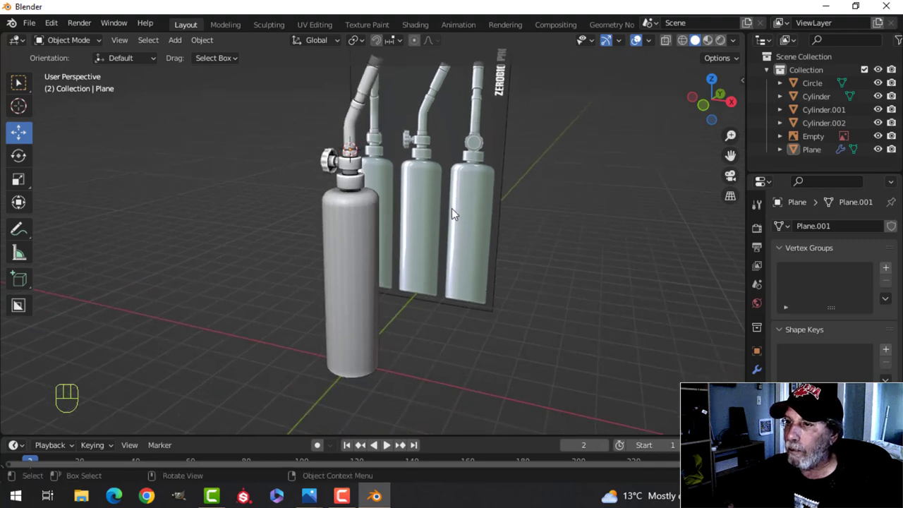
{"action": "left_click", "coordinate": [452, 208]}
{"action": "key", "text": "h"}
{"action": "scroll", "coordinate": [461, 272], "scroll_direction": "down", "scroll_amount": 4}
Step: Turn off the pipe's subdivision display in the viewport and show scene statistics with all torch parts selected
{"action": "key", "text": "a"}
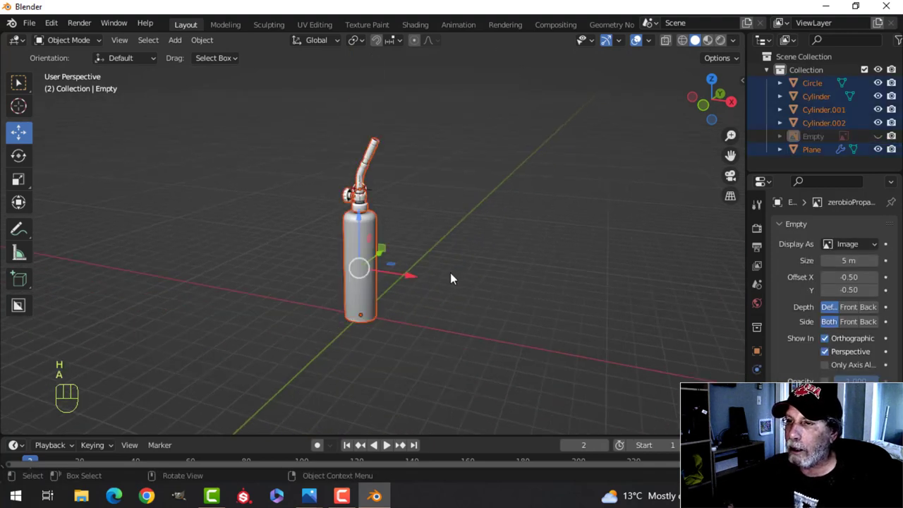
{"action": "scroll", "coordinate": [452, 279], "scroll_direction": "up", "scroll_amount": 3}
{"action": "left_click", "coordinate": [360, 121]}
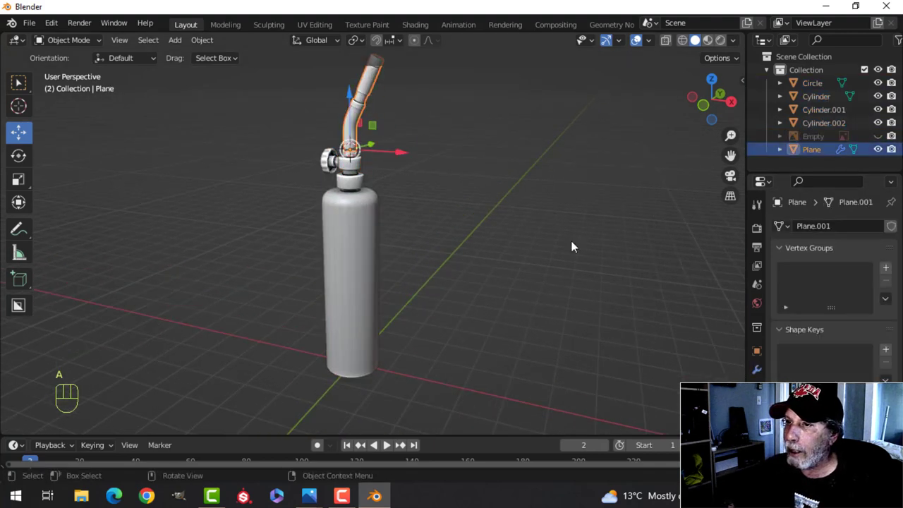
{"action": "left_click", "coordinate": [757, 372]}
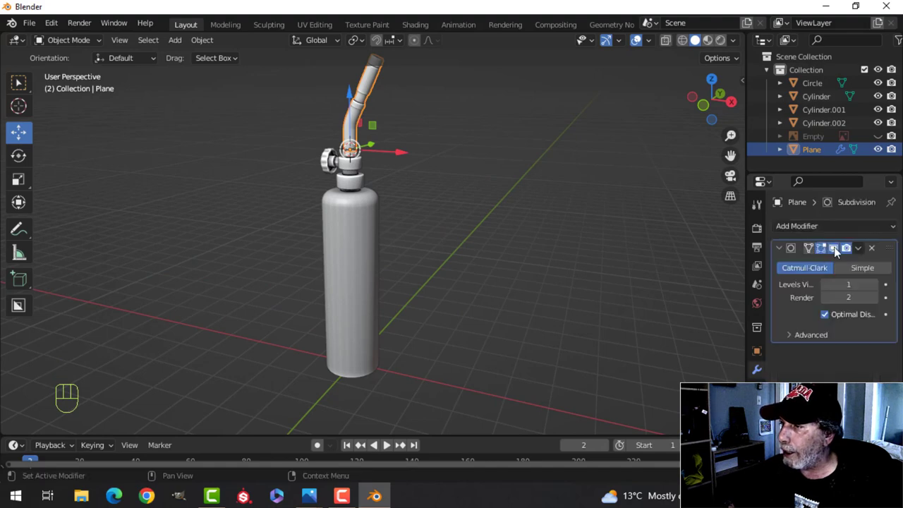
{"action": "key", "text": "a"}
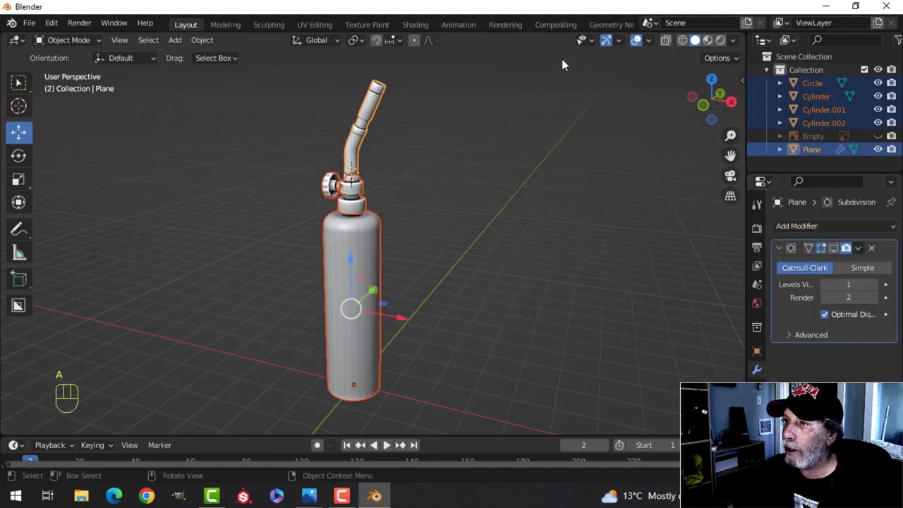
{"action": "left_click", "coordinate": [647, 42]}
{"action": "left_click", "coordinate": [588, 149]}
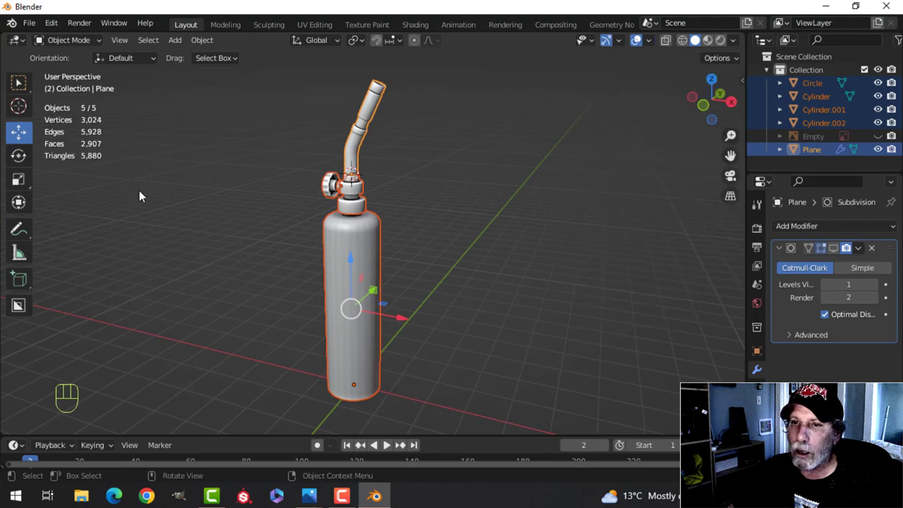
Step: Compare the geometry counts and the pipe's smoothness with its Subdivision modifier displayed and not displayed in the viewport
{"action": "scroll", "coordinate": [437, 210], "scroll_direction": "up", "scroll_amount": 3}
{"action": "scroll", "coordinate": [423, 215], "scroll_direction": "down", "scroll_amount": 2}
{"action": "middle_click_drag", "start_coordinate": [341, 228], "coordinate": [387, 231]}
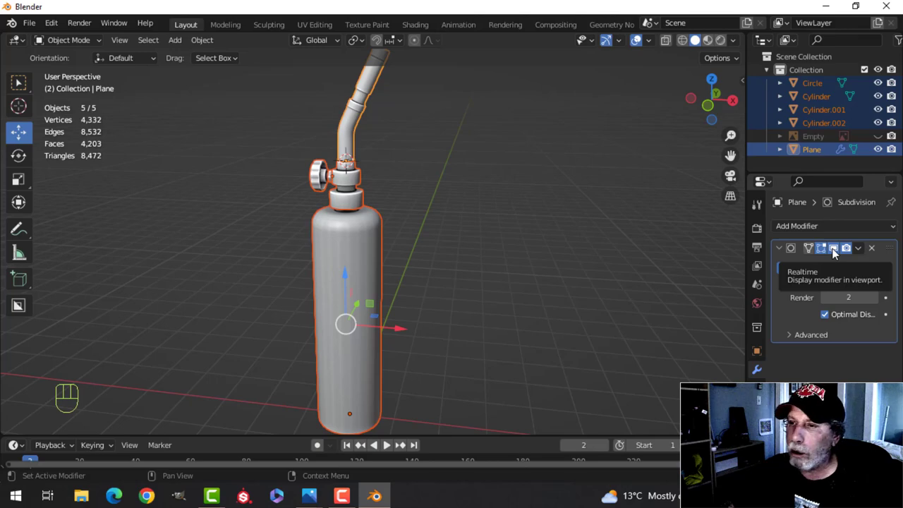
{"action": "left_click", "coordinate": [834, 248]}
{"action": "key", "text": "alt+a"}
{"action": "middle_click_drag", "start_coordinate": [382, 269], "coordinate": [418, 296]}
{"action": "middle_click_drag", "start_coordinate": [418, 294], "coordinate": [330, 323]}
{"action": "scroll", "coordinate": [331, 321], "scroll_direction": "up", "scroll_amount": 3}
{"action": "middle_click_drag", "start_coordinate": [348, 280], "coordinate": [357, 338], "text": "shift"}
{"action": "scroll", "coordinate": [355, 334], "scroll_direction": "down", "scroll_amount": 1}
{"action": "scroll", "coordinate": [401, 328], "scroll_direction": "up", "scroll_amount": 1}
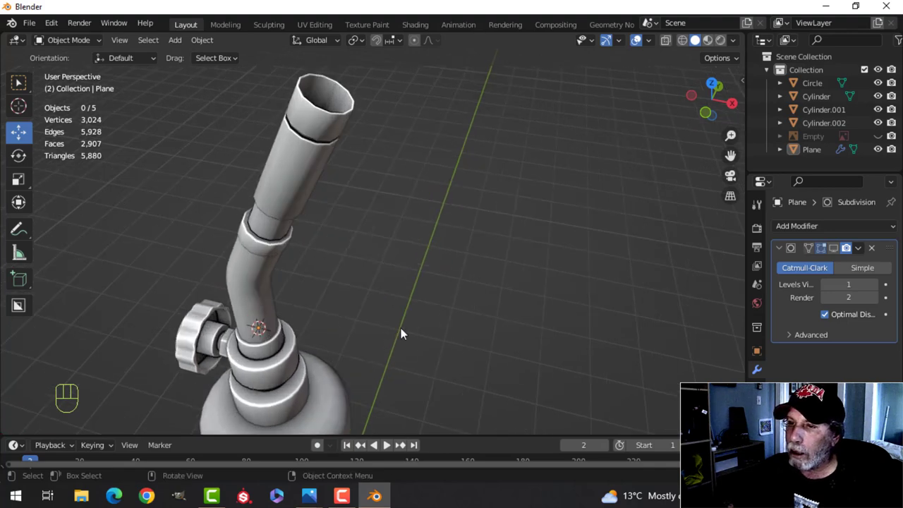
{"action": "left_click", "coordinate": [833, 249]}
{"action": "scroll", "coordinate": [395, 319], "scroll_direction": "down", "scroll_amount": 2}
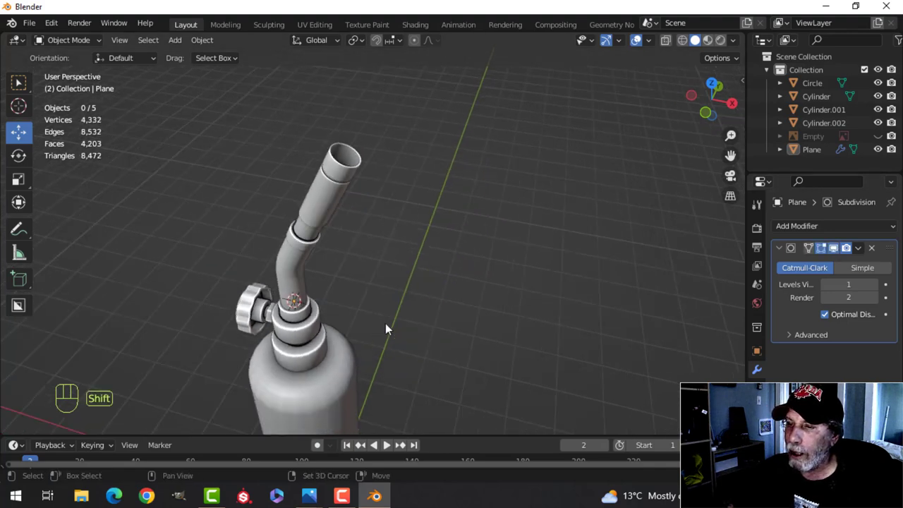
Step: Hide the valve collar object to inspect the tank opening beneath it, and unhide all objects
{"action": "middle_click_drag", "start_coordinate": [385, 323], "coordinate": [432, 241], "text": "shift"}
{"action": "key", "text": "alt+a"}
{"action": "middle_click_drag", "start_coordinate": [435, 351], "coordinate": [404, 299]}
{"action": "scroll", "coordinate": [426, 312], "scroll_direction": "up", "scroll_amount": 3}
{"action": "left_click", "coordinate": [428, 215]}
{"action": "key", "text": "h"}
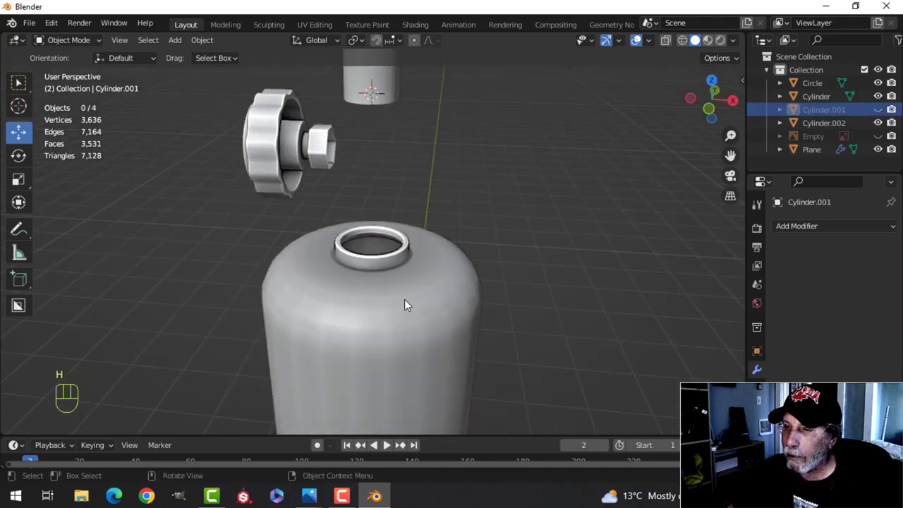
{"action": "key", "text": "alt+h"}
{"action": "key", "text": "alt+a"}
Step: Create a new material named PropaneBody on the tank cylinder
{"action": "middle_click_drag", "start_coordinate": [470, 260], "coordinate": [379, 170]}
{"action": "scroll", "coordinate": [360, 257], "scroll_direction": "up", "scroll_amount": 2}
{"action": "scroll", "coordinate": [355, 274], "scroll_direction": "down", "scroll_amount": 3}
{"action": "scroll", "coordinate": [373, 232], "scroll_direction": "down", "scroll_amount": 3}
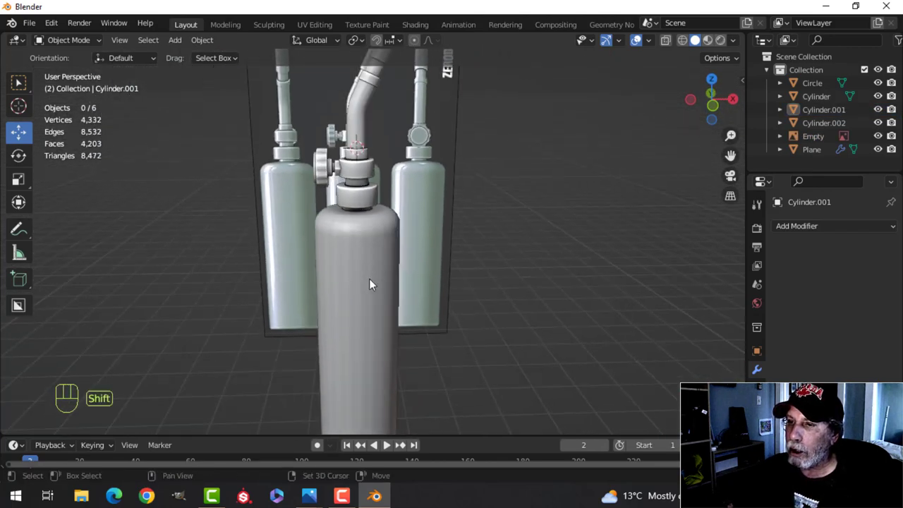
{"action": "middle_click_drag", "start_coordinate": [392, 334], "coordinate": [382, 248], "text": "shift"}
{"action": "mouse_move", "coordinate": [382, 251]}
{"action": "middle_mouse_down"}
{"action": "mouse_move", "coordinate": [377, 234]}
{"action": "mouse_move", "coordinate": [381, 245]}
{"action": "middle_mouse_up"}
{"action": "middle_click_drag", "start_coordinate": [381, 245], "coordinate": [385, 254]}
{"action": "mouse_move", "coordinate": [399, 299]}
{"action": "middle_mouse_down"}
{"action": "mouse_move", "coordinate": [399, 209]}
{"action": "mouse_move", "coordinate": [400, 294]}
{"action": "middle_mouse_up"}
{"action": "left_click", "coordinate": [367, 243]}
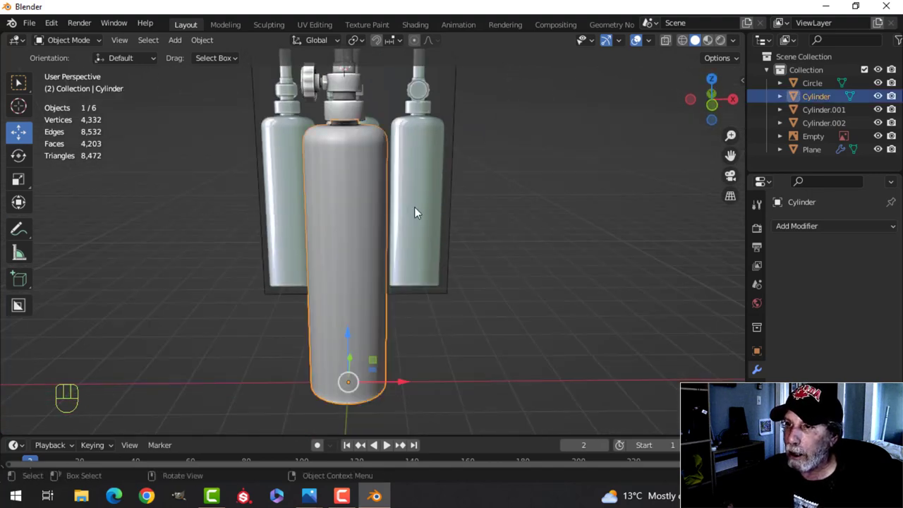
{"action": "middle_click_drag", "start_coordinate": [414, 206], "coordinate": [430, 288]}
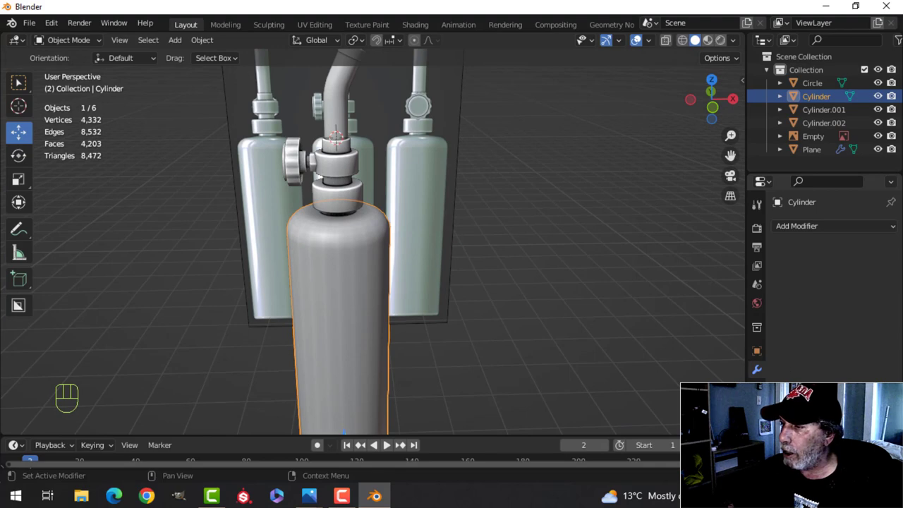
{"action": "left_click", "coordinate": [756, 461]}
{"action": "left_click", "coordinate": [829, 281]}
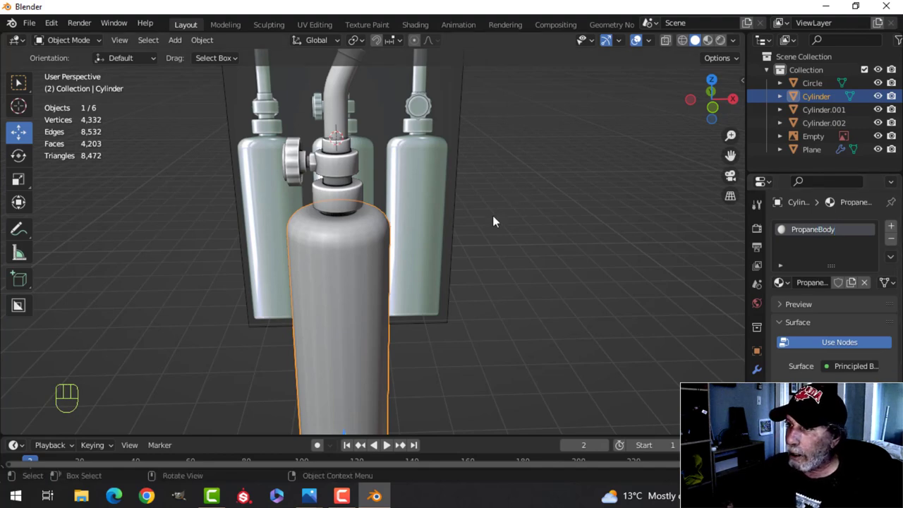
Step: Create a new material named PropaneKnob on the valve knob
{"action": "left_click", "coordinate": [298, 168]}
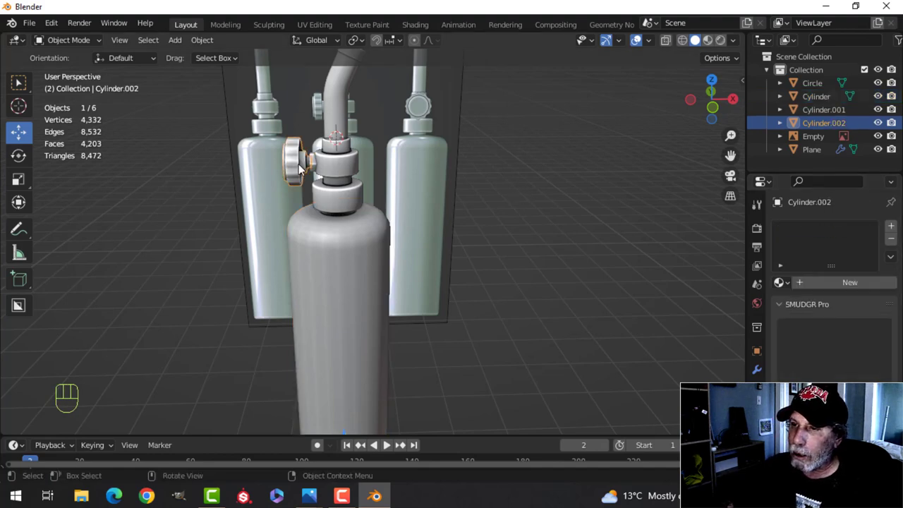
{"action": "left_click", "coordinate": [825, 283]}
{"action": "double_click", "coordinate": [813, 230]}
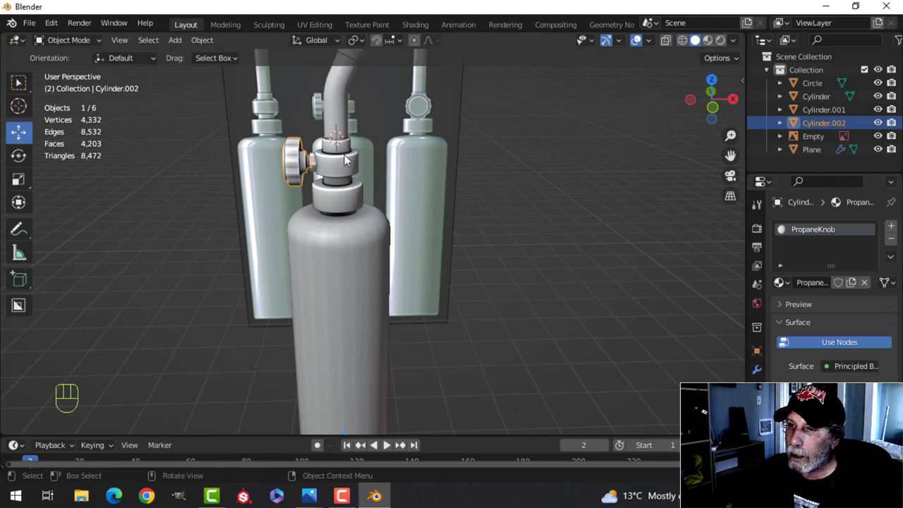
Step: Create a new material named PropaneNozzle on the valve collar between the tank and the pipe
{"action": "middle_click_drag", "start_coordinate": [324, 172], "coordinate": [327, 141]}
{"action": "left_click", "coordinate": [327, 141]}
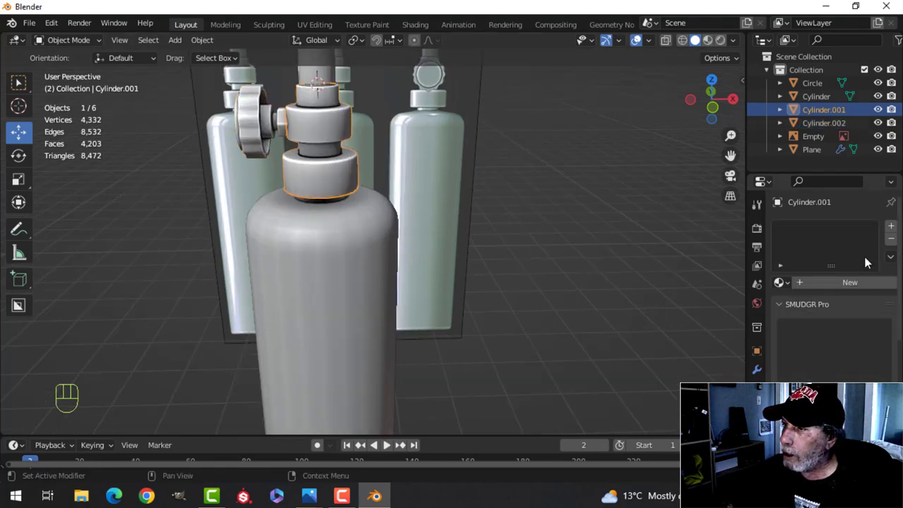
{"action": "left_click", "coordinate": [846, 283]}
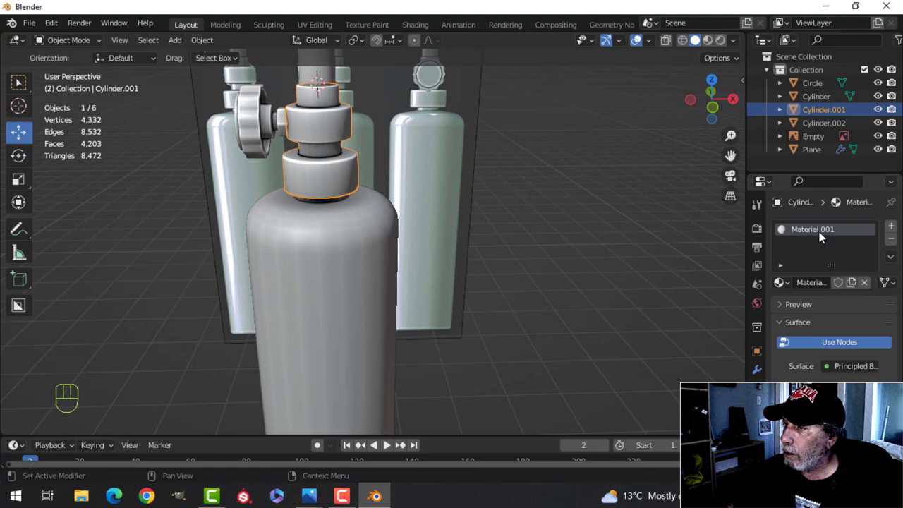
{"action": "double_click", "coordinate": [860, 232]}
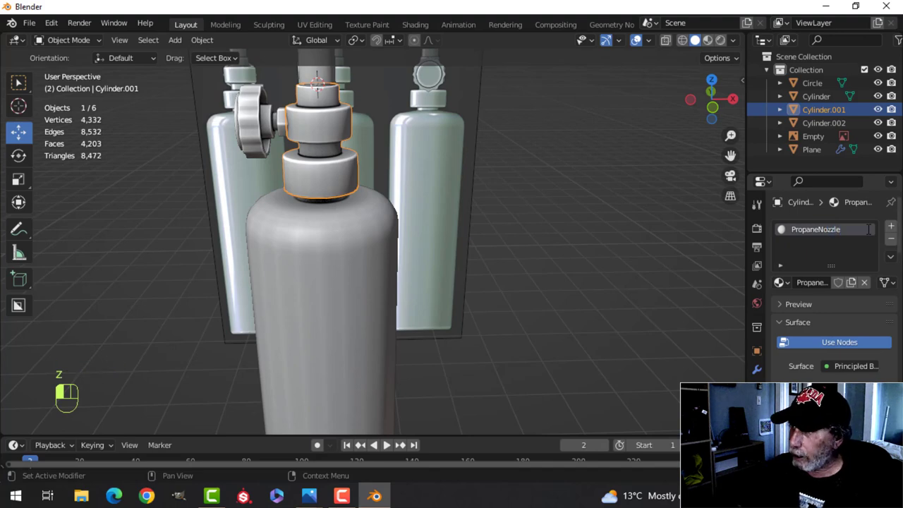
Step: Link the collar's PropaneNozzle material to the knob's small connector and the bent pipe, and check both parts
{"action": "left_click", "coordinate": [284, 125]}
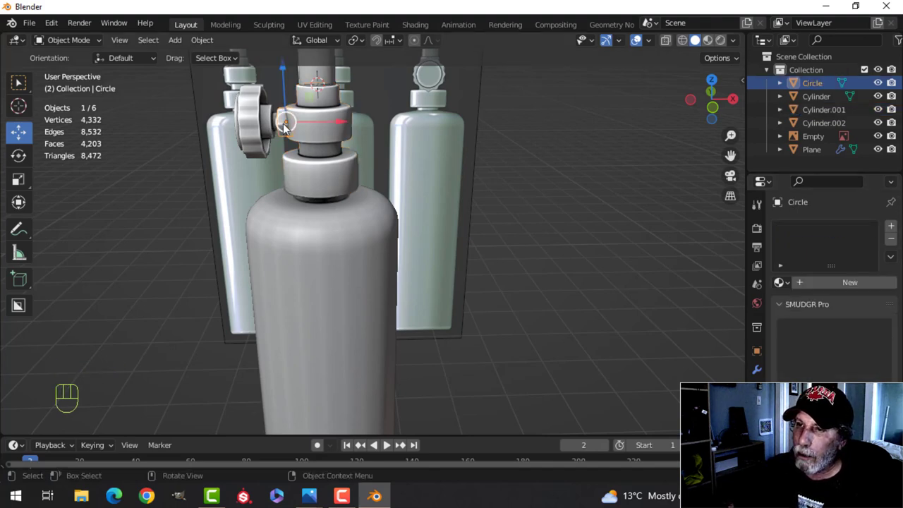
{"action": "left_click", "coordinate": [326, 82], "text": "shift"}
{"action": "middle_click_drag", "start_coordinate": [406, 145], "coordinate": [407, 214], "text": "shift"}
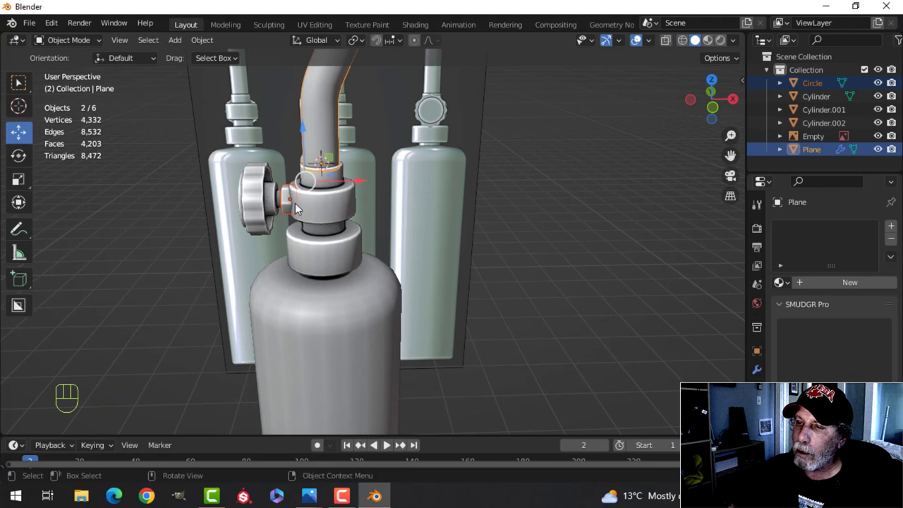
{"action": "left_click", "coordinate": [326, 210], "text": "shift"}
{"action": "key", "text": "ctrl+l"}
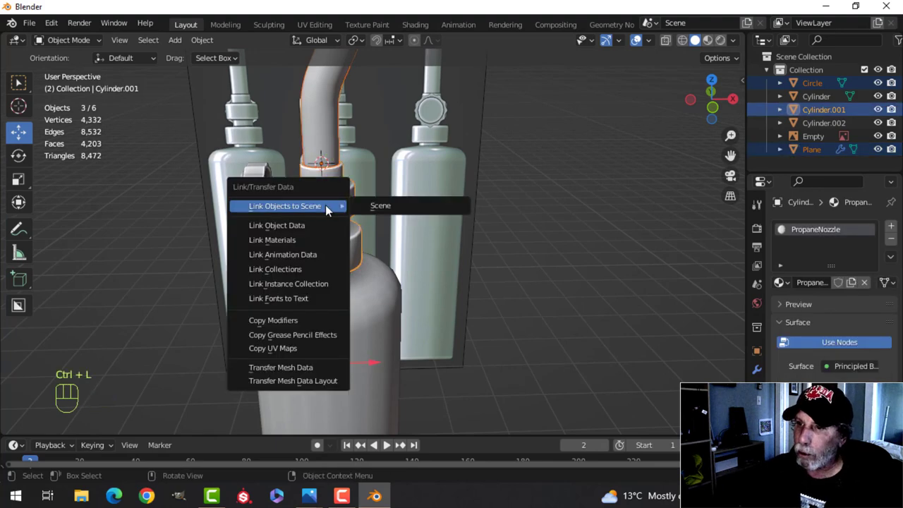
{"action": "left_click", "coordinate": [318, 238]}
{"action": "key", "text": "alt+a"}
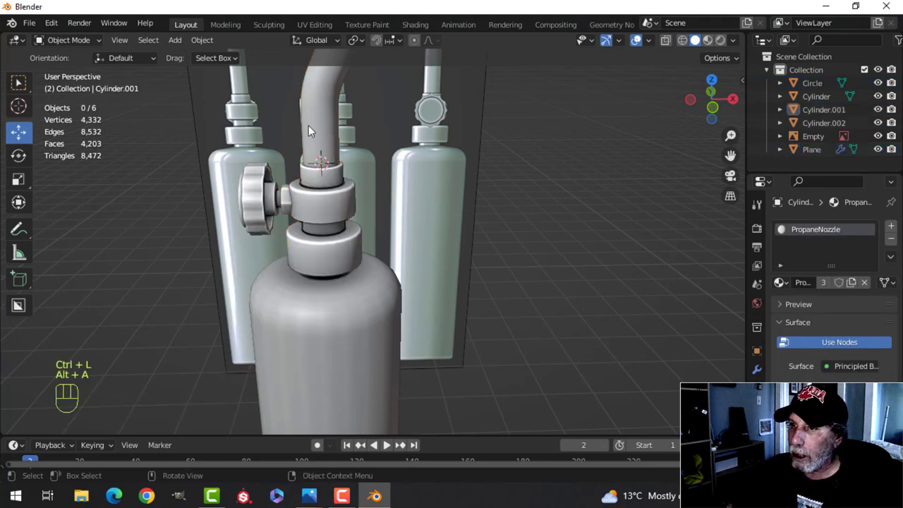
{"action": "left_click", "coordinate": [310, 127]}
{"action": "key", "text": "alt+a"}
{"action": "left_click", "coordinate": [294, 206]}
{"action": "scroll", "coordinate": [364, 230], "scroll_direction": "down", "scroll_amount": 2}
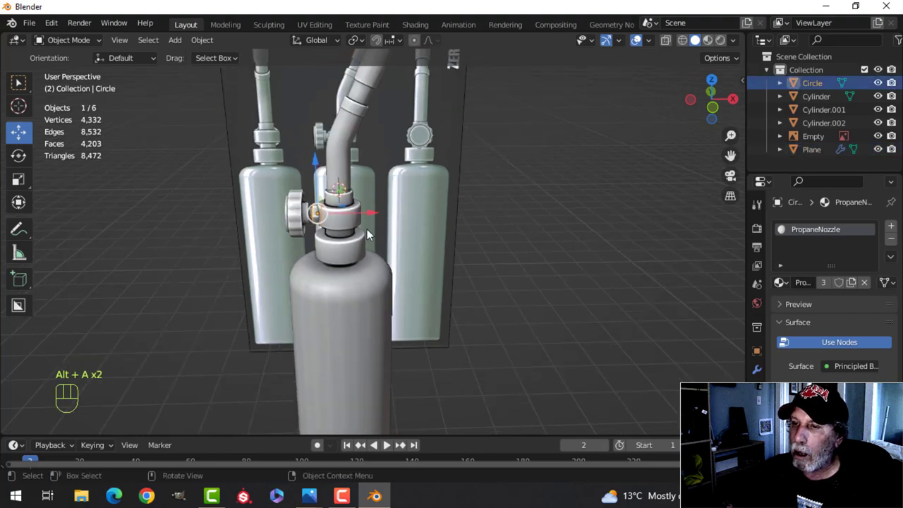
Step: Delete the reference image from the scene and turn off the statistics overlay
{"action": "key", "text": "alt+a"}
{"action": "scroll", "coordinate": [393, 229], "scroll_direction": "down", "scroll_amount": 2}
{"action": "middle_click_drag", "start_coordinate": [416, 241], "coordinate": [406, 214], "text": "shift"}
{"action": "left_click", "coordinate": [488, 197]}
{"action": "key", "text": "x"}
{"action": "left_click", "coordinate": [487, 197]}
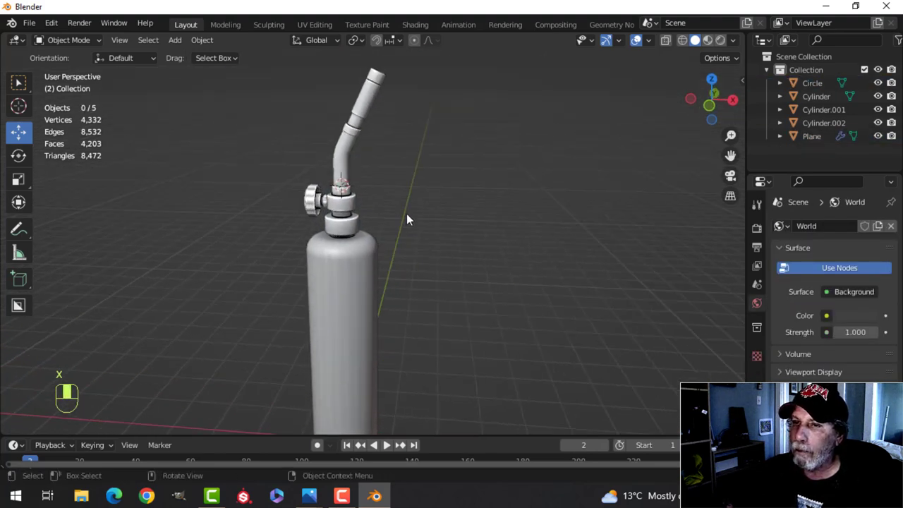
{"action": "left_click", "coordinate": [648, 40]}
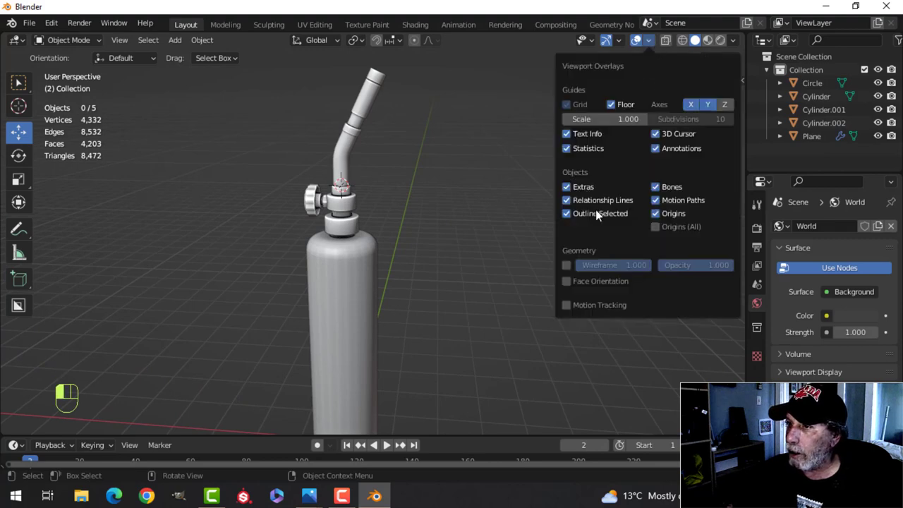
{"action": "left_click", "coordinate": [585, 151]}
Step: Check which material is assigned to the pipe, knob, valve collar and tank
{"action": "middle_click_drag", "start_coordinate": [327, 235], "coordinate": [409, 248]}
{"action": "scroll", "coordinate": [408, 247], "scroll_direction": "up", "scroll_amount": 2}
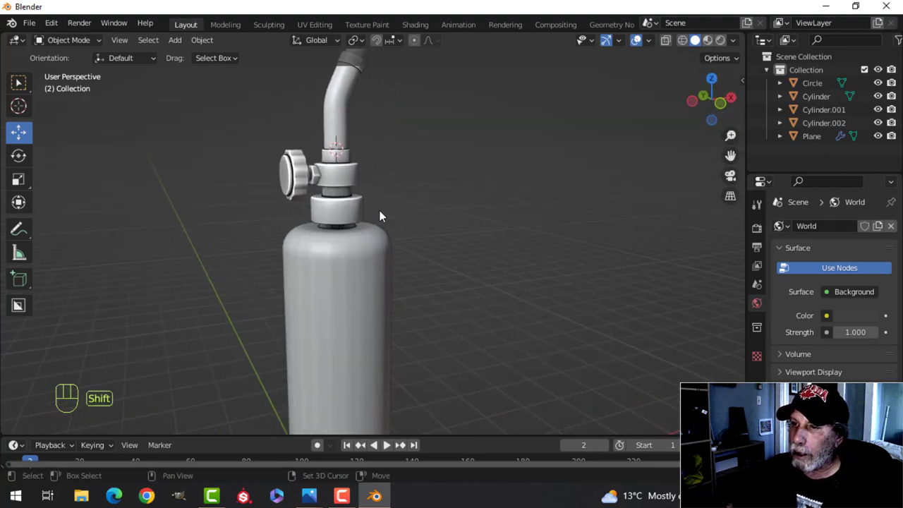
{"action": "left_click", "coordinate": [337, 123], "text": "shift"}
{"action": "middle_click_drag", "start_coordinate": [338, 123], "coordinate": [426, 248]}
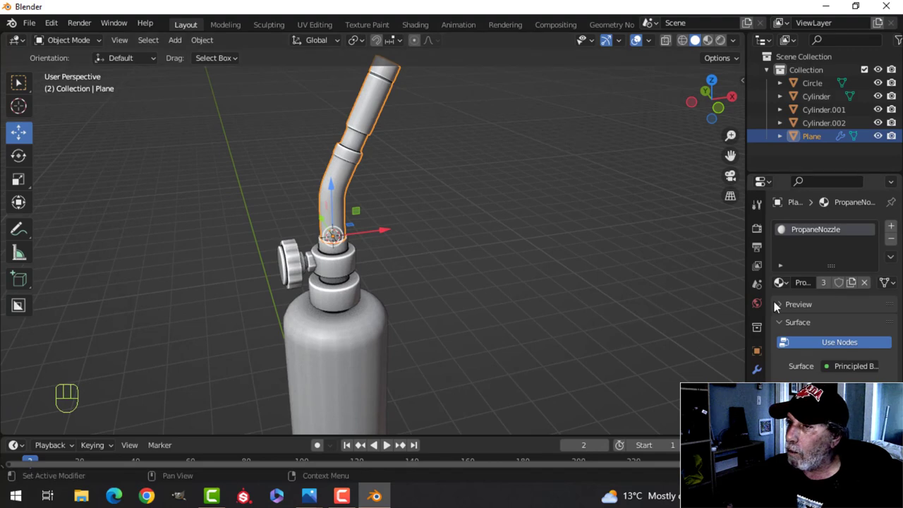
{"action": "middle_click_drag", "start_coordinate": [477, 240], "coordinate": [459, 248]}
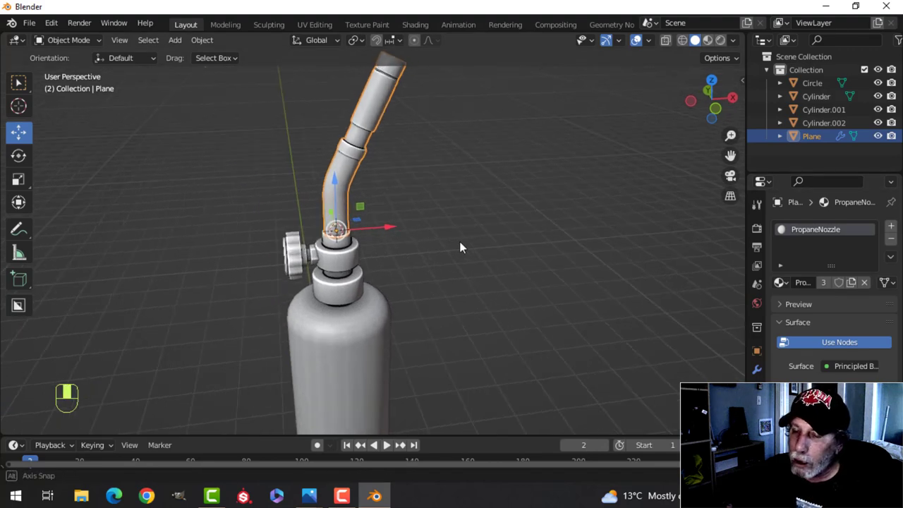
{"action": "left_click", "coordinate": [297, 252]}
{"action": "middle_click_drag", "start_coordinate": [353, 284], "coordinate": [371, 248], "text": "shift"}
{"action": "mouse_move", "coordinate": [371, 248]}
{"action": "middle_mouse_down"}
{"action": "mouse_move", "coordinate": [407, 254]}
{"action": "mouse_move", "coordinate": [339, 251]}
{"action": "mouse_move", "coordinate": [384, 255]}
{"action": "middle_mouse_up"}
{"action": "scroll", "coordinate": [337, 252], "scroll_direction": "up", "scroll_amount": 3}
{"action": "key", "text": "alt+a"}
{"action": "left_click", "coordinate": [359, 198]}
{"action": "left_click", "coordinate": [398, 215]}
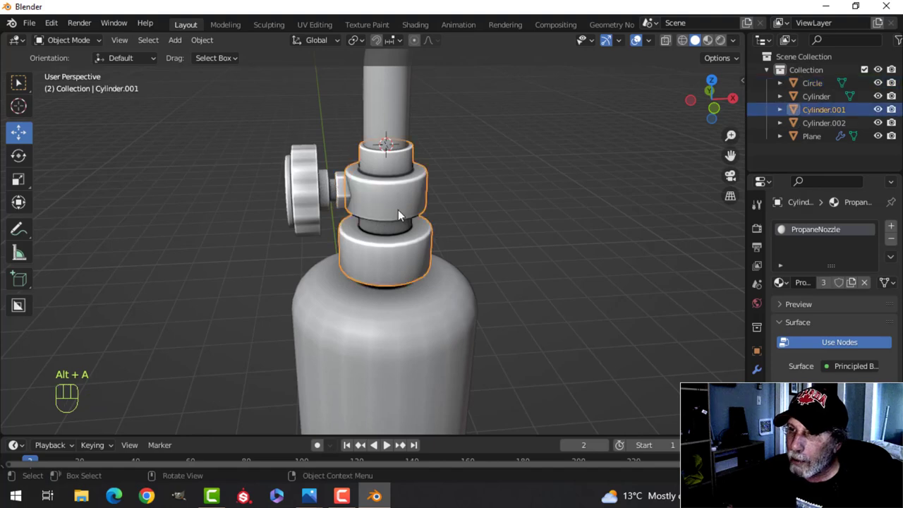
{"action": "scroll", "coordinate": [465, 289], "scroll_direction": "down", "scroll_amount": 5}
{"action": "key", "text": "alt+a"}
{"action": "middle_click_drag", "start_coordinate": [463, 313], "coordinate": [353, 199]}
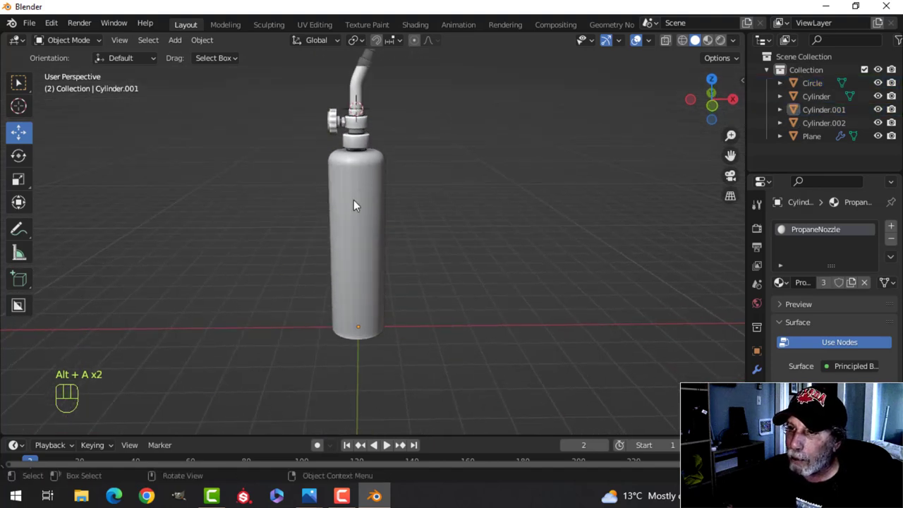
{"action": "left_click", "coordinate": [353, 201]}
{"action": "key", "text": "alt+a"}
Step: Examine the finished torch model from several sides, close up and as a whole
{"action": "middle_click_drag", "start_coordinate": [456, 206], "coordinate": [387, 228]}
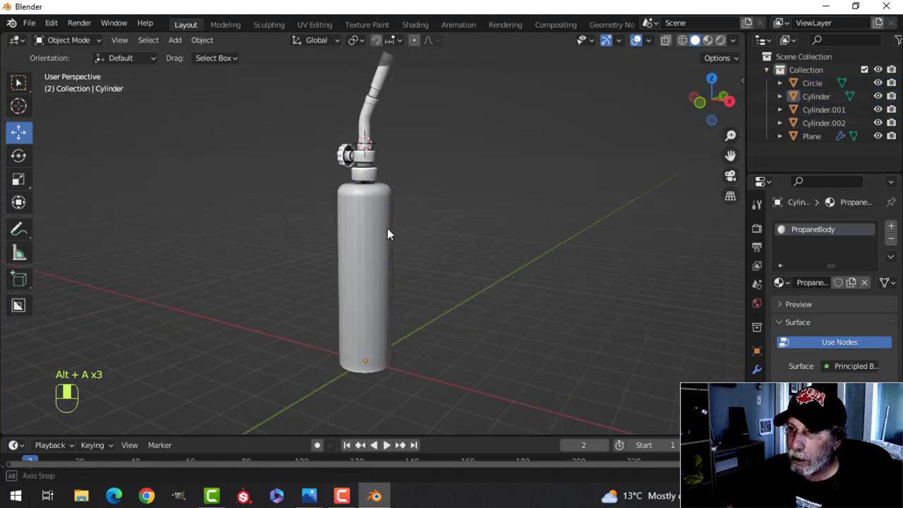
{"action": "middle_click_drag", "start_coordinate": [473, 233], "coordinate": [380, 259]}
{"action": "scroll", "coordinate": [464, 272], "scroll_direction": "up", "scroll_amount": 2}
{"action": "scroll", "coordinate": [464, 271], "scroll_direction": "down", "scroll_amount": 1}
{"action": "scroll", "coordinate": [435, 274], "scroll_direction": "down", "scroll_amount": 1}
{"action": "scroll", "coordinate": [461, 280], "scroll_direction": "up", "scroll_amount": 3}
{"action": "scroll", "coordinate": [379, 264], "scroll_direction": "up", "scroll_amount": 2}
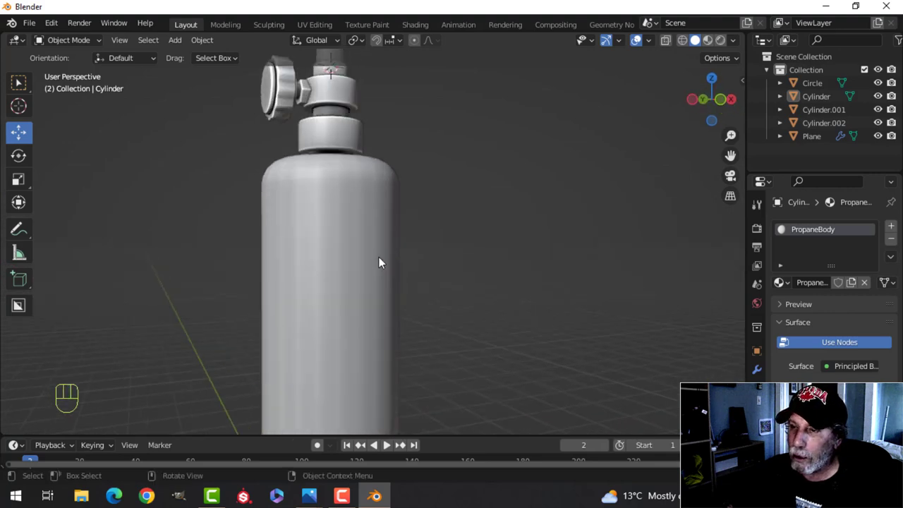
{"action": "scroll", "coordinate": [378, 256], "scroll_direction": "down", "scroll_amount": 4}
{"action": "left_click_drag", "start_coordinate": [386, 244], "coordinate": [395, 244], "text": "shift"}
{"action": "scroll", "coordinate": [382, 245], "scroll_direction": "down", "scroll_amount": 2}
{"action": "middle_click_drag", "start_coordinate": [382, 246], "coordinate": [369, 278], "text": "shift"}
{"action": "middle_click_drag", "start_coordinate": [412, 225], "coordinate": [365, 251]}
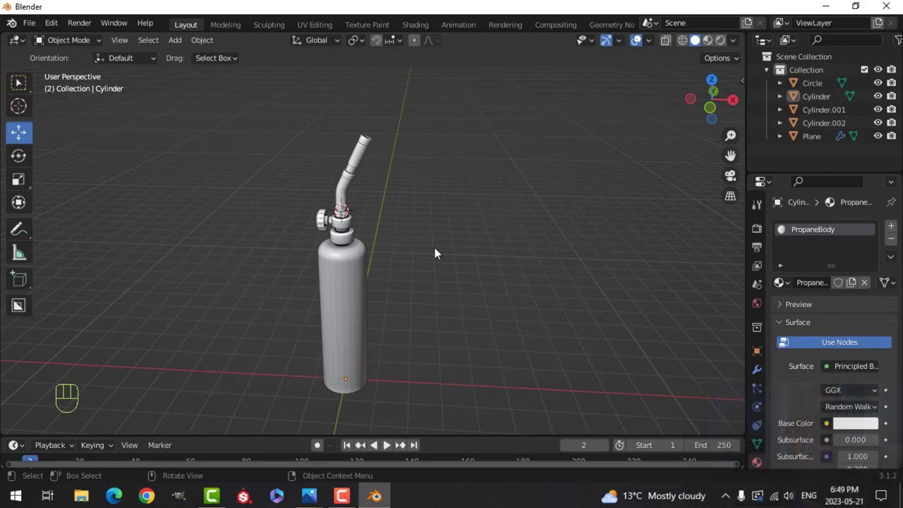